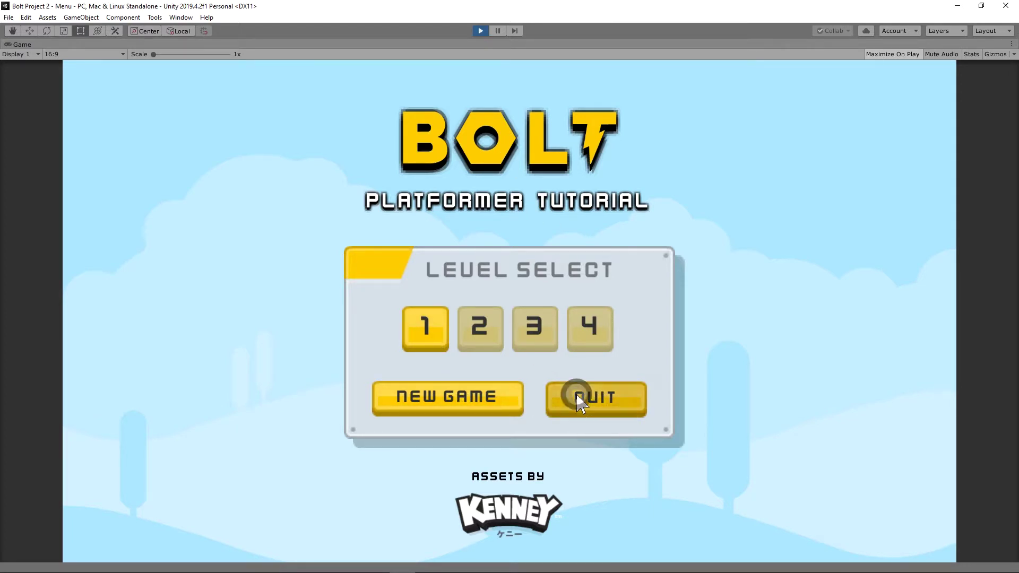
Start level 1 and test the alien's walking and jumping, including dropping off the starting platform to the spikes.
left_click(443, 340)
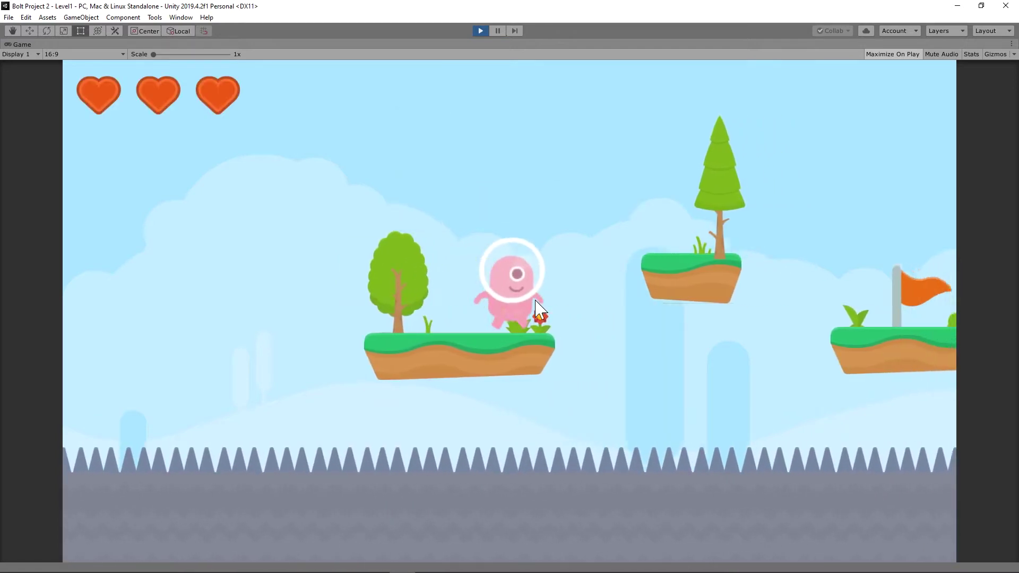
key("Left")
key("space")
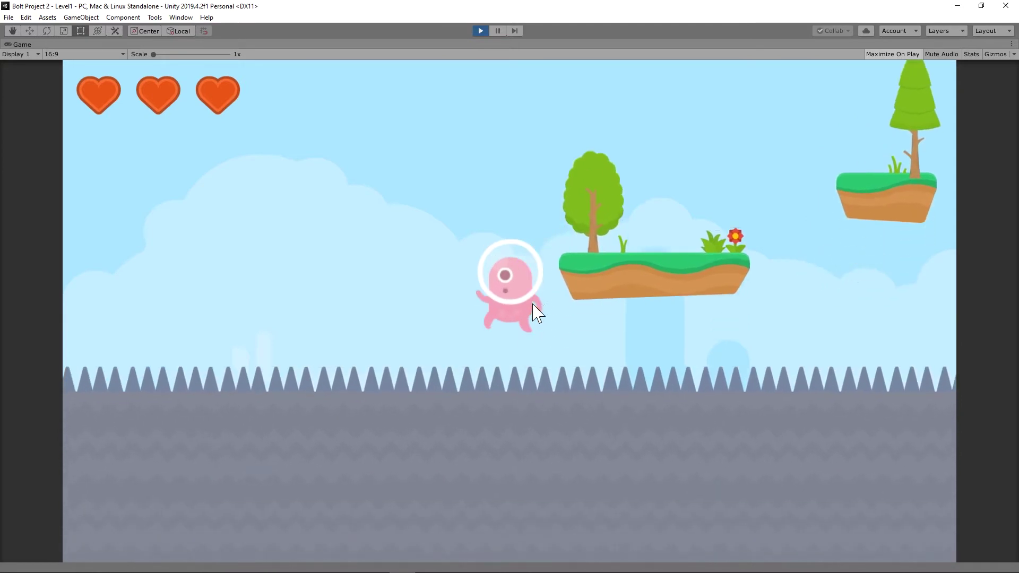
key("space")
key("Right")
key("Left")
key("Right")
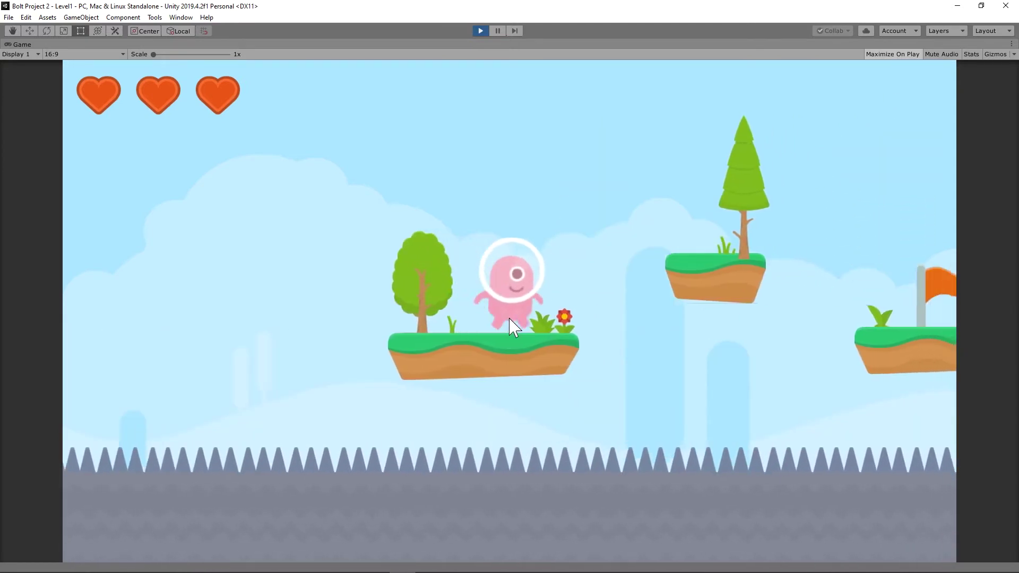
Cross the platforms of level 1 and walk the alien into the orange flag.
key("Right")
key("space")
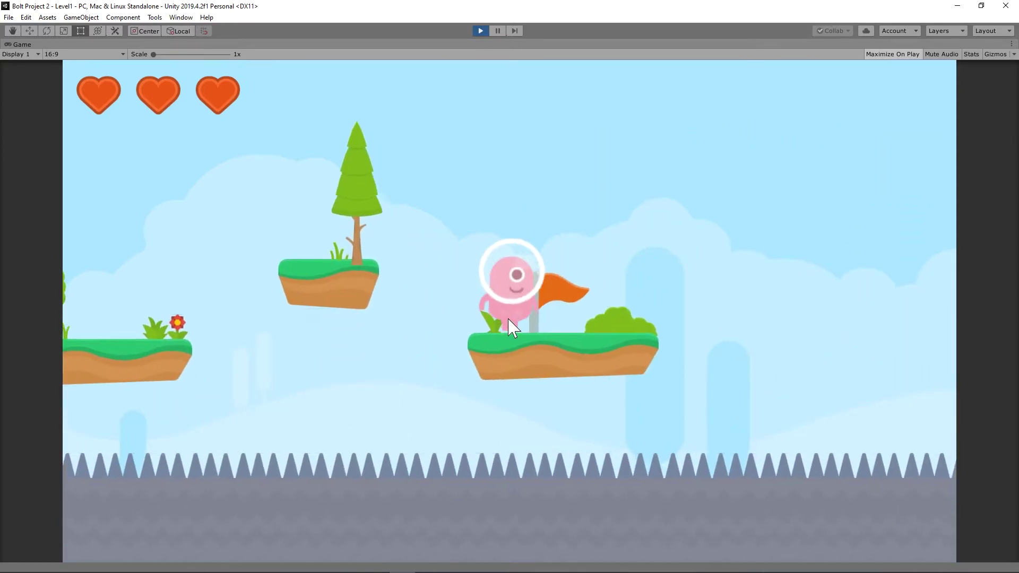
key("Right")
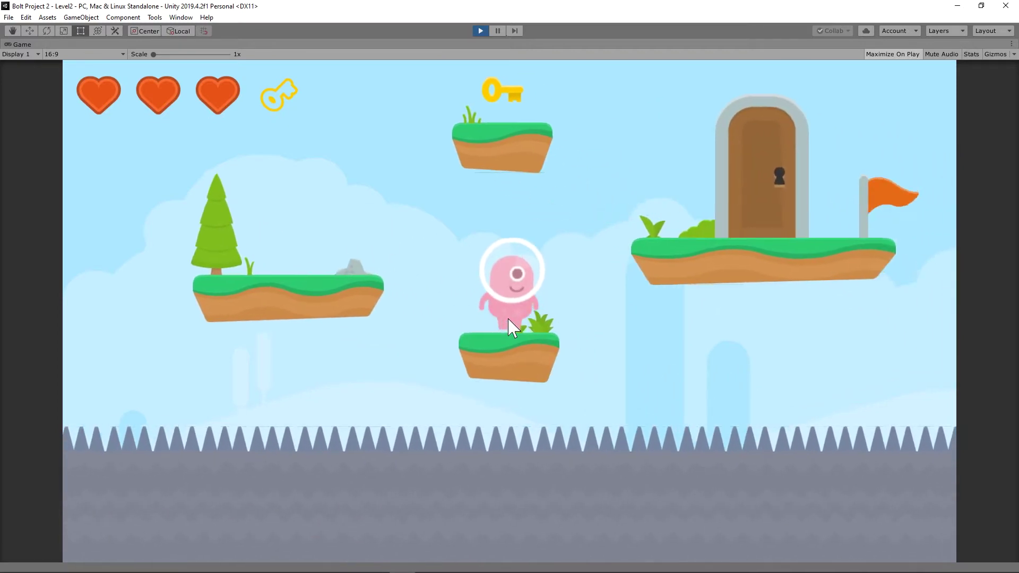
In level 2, jump onto the door's platform and test walking into the locked door without the key.
key("Right")
key("space")
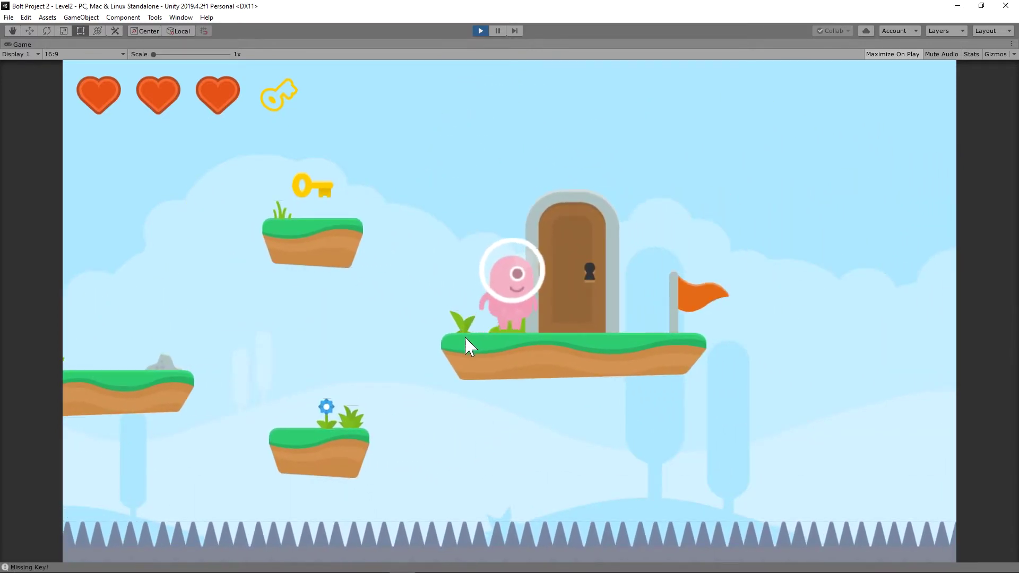
key("Left")
key("Right")
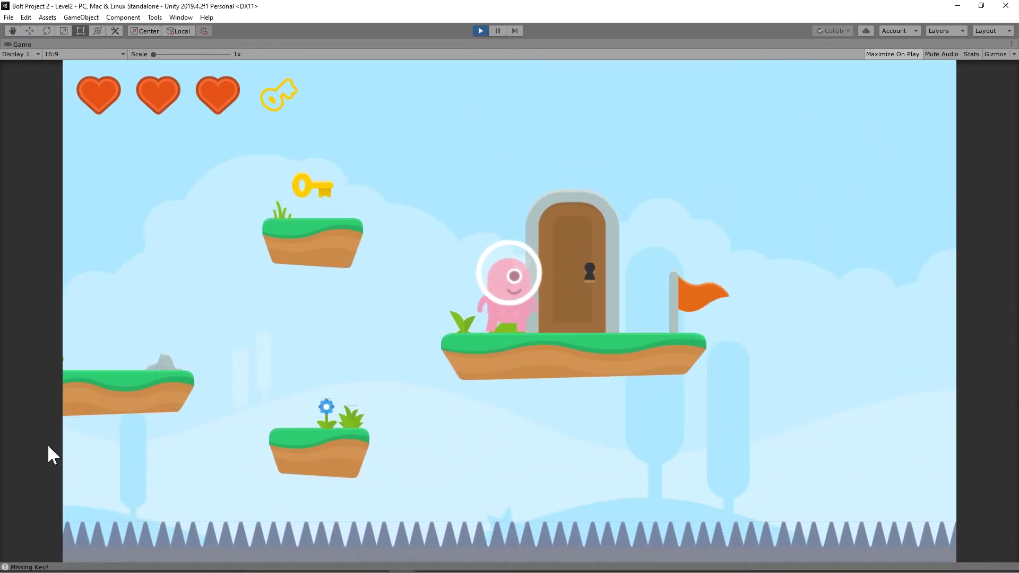
Collect the key from the floating platform and go through the locked door to the level 2 flag.
key("Left")
key("space")
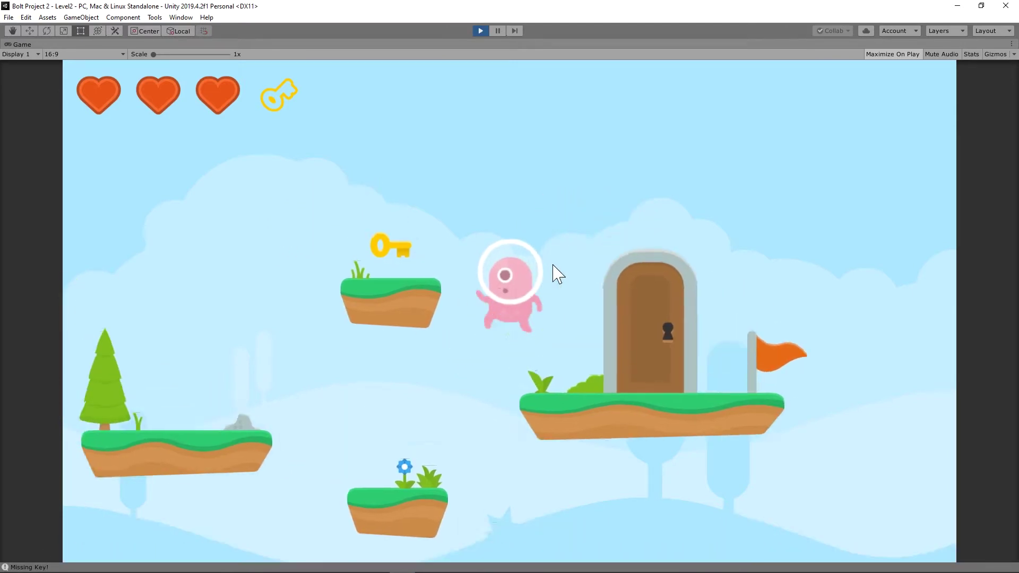
key("Right")
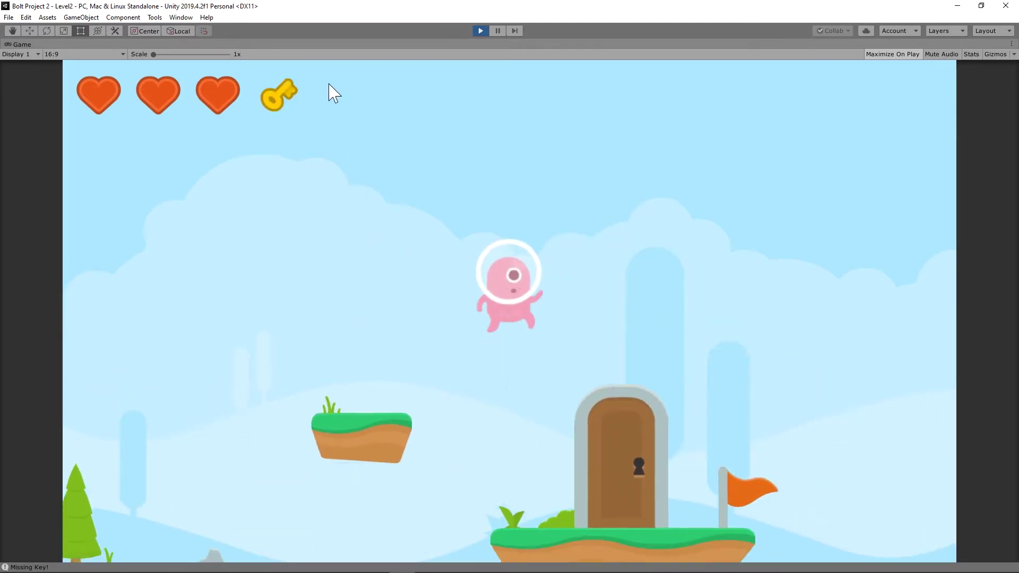
key("Right")
key("Right")
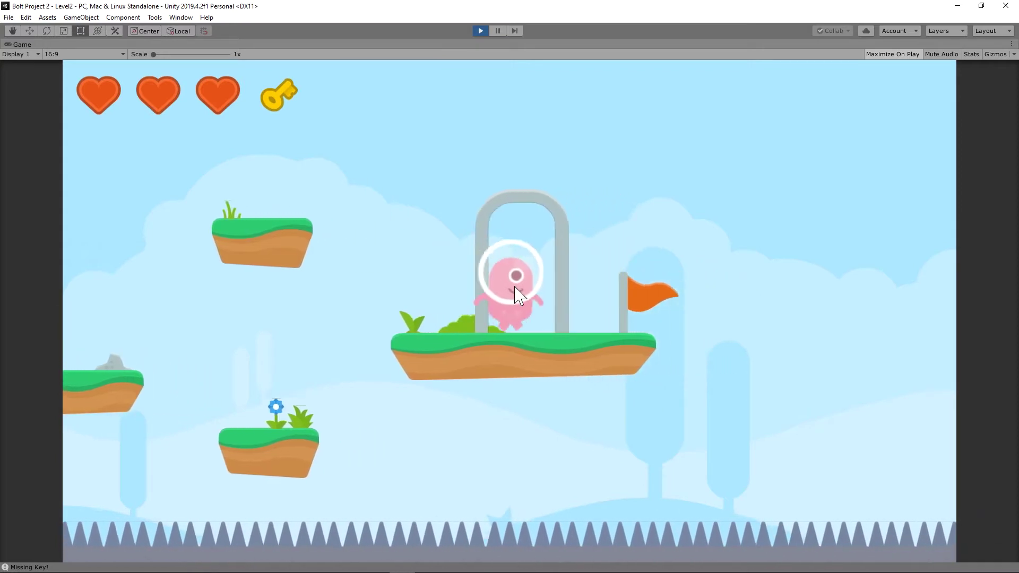
key("Right")
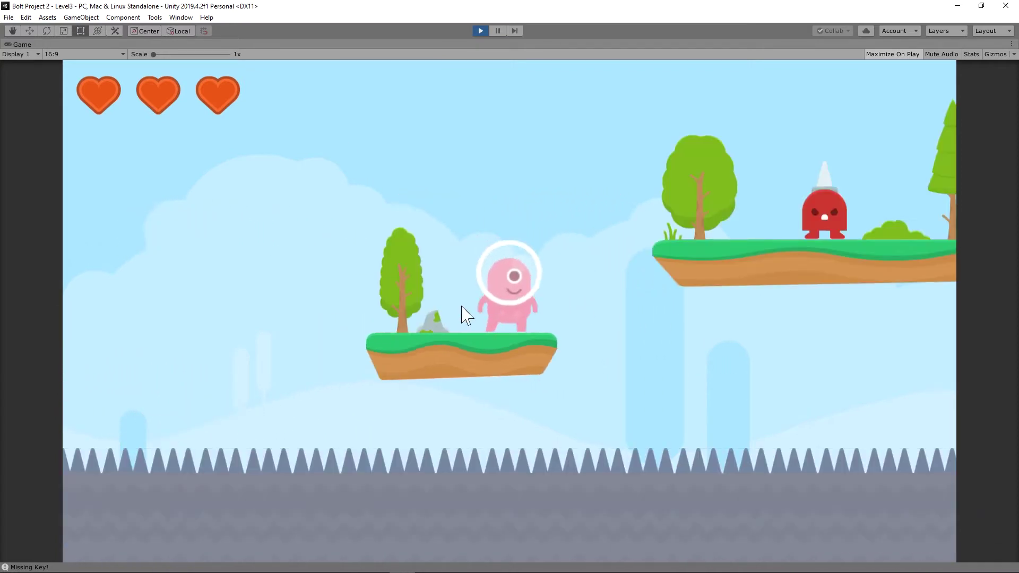
In level 3, test jumping and walking around the starting platform near the patrolling red enemy.
key("space")
key("Right")
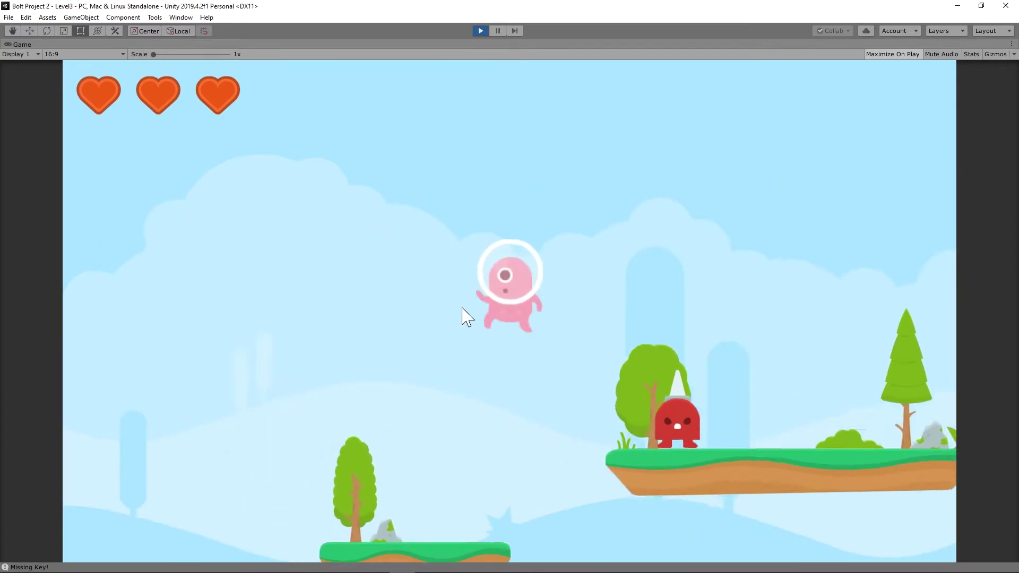
key("Right")
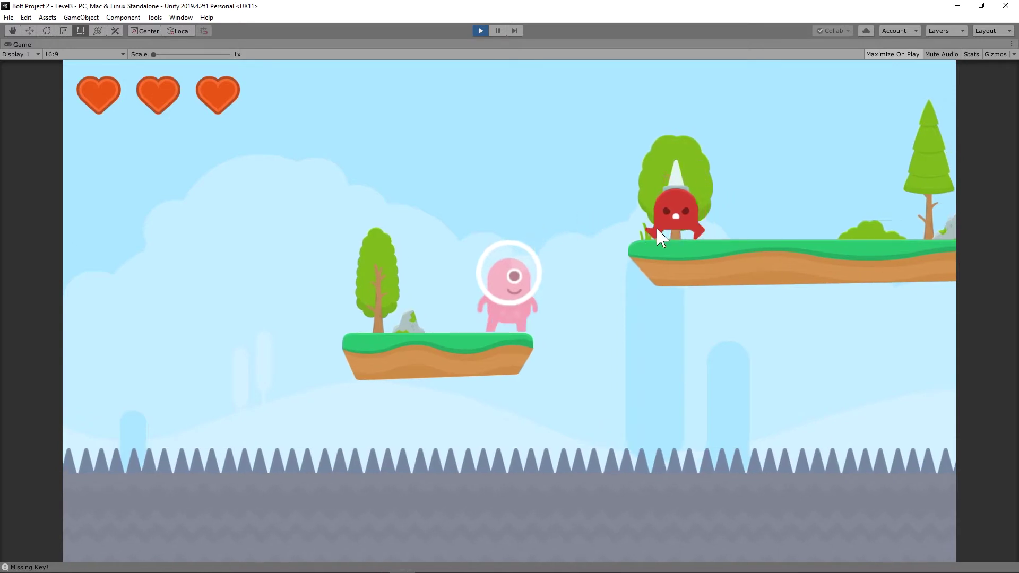
key("Left")
key("Right")
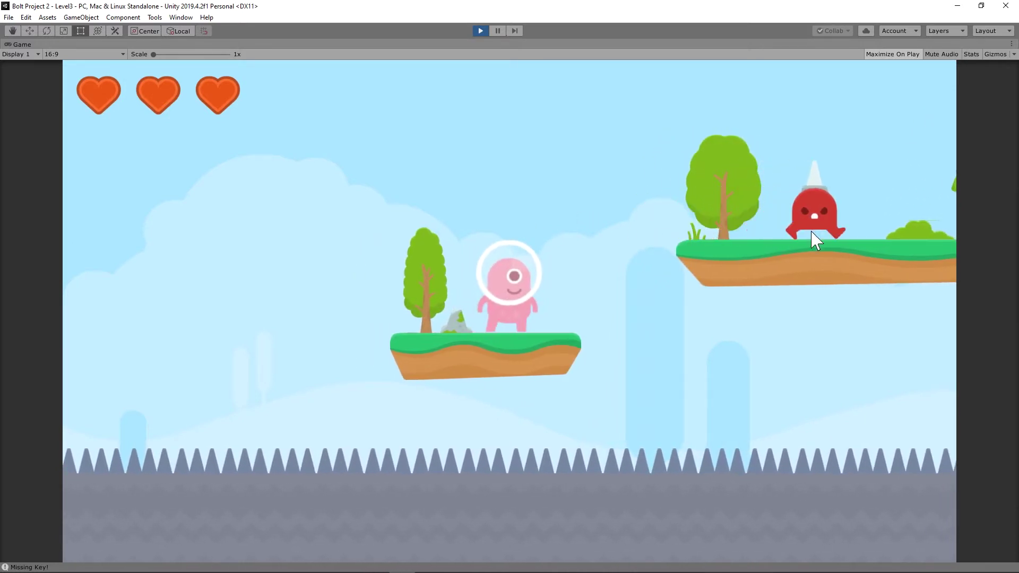
Jump onto the red enemy's platform and run into the enemy to test the heart loss.
key("Right")
key("Right")
key("space")
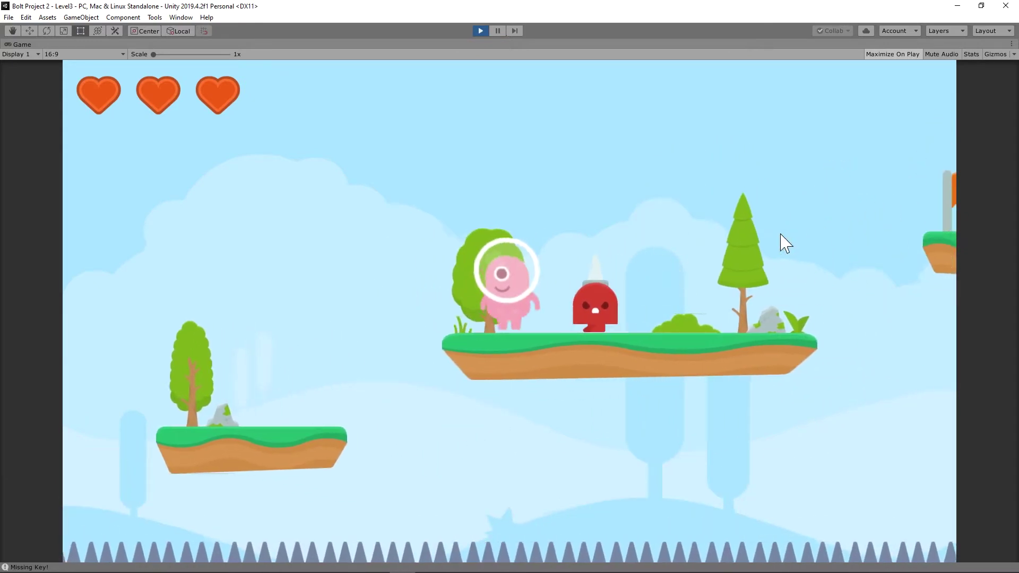
key("Right")
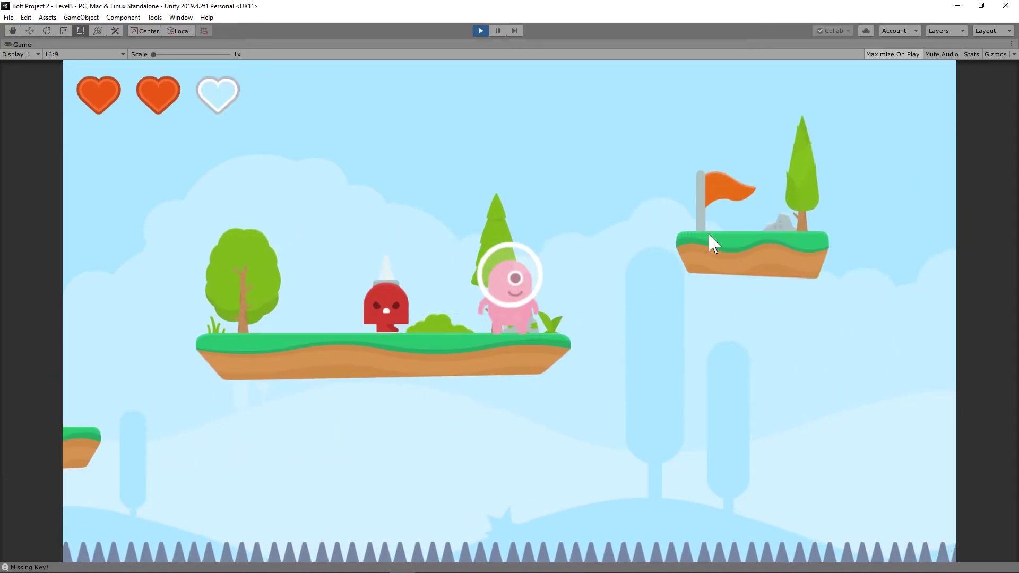
key("Left")
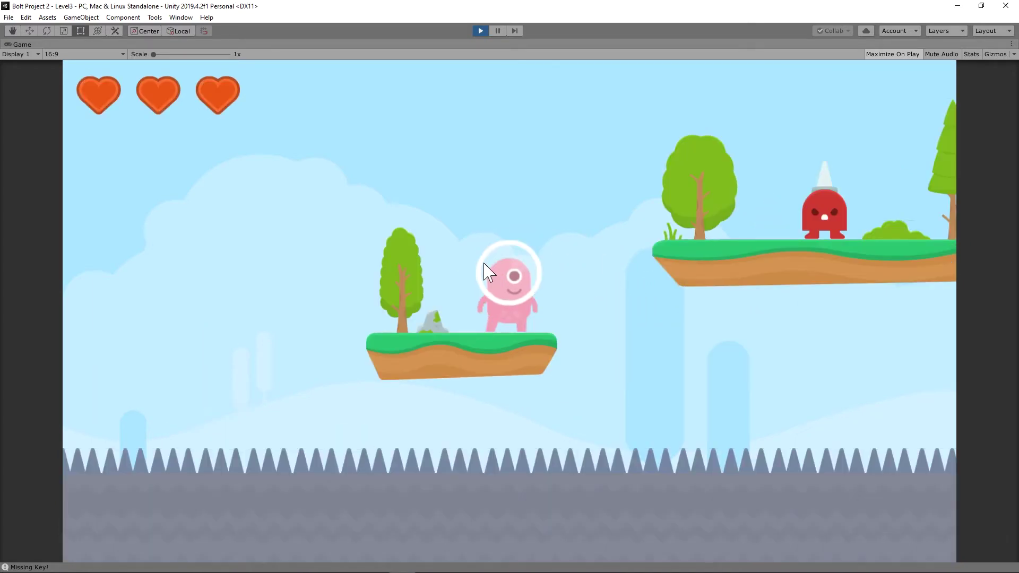
Return to the enemy's platform, get past the red enemy and jump to the level 3 flag.
key("Right")
key("space")
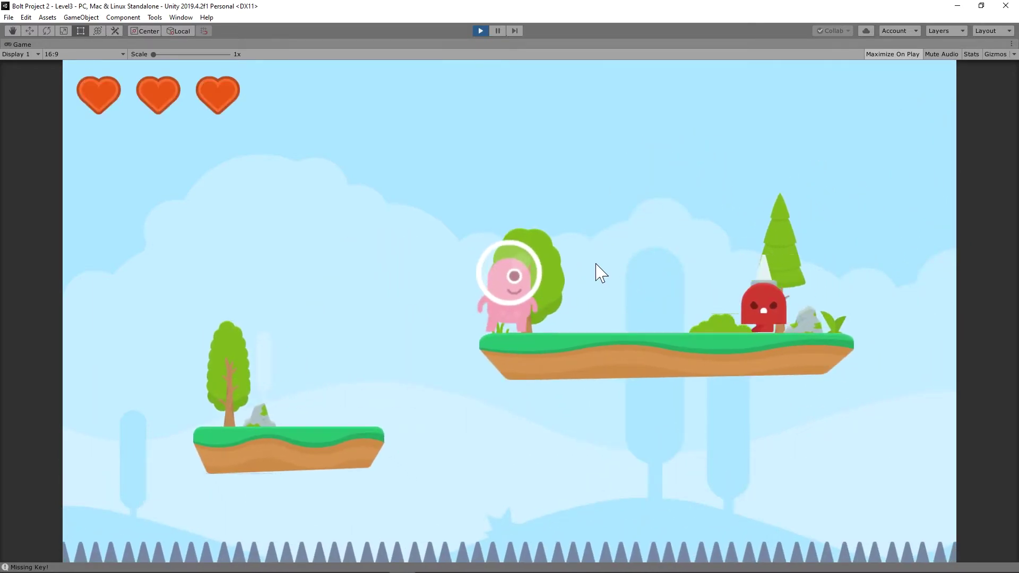
key("Right")
key("space")
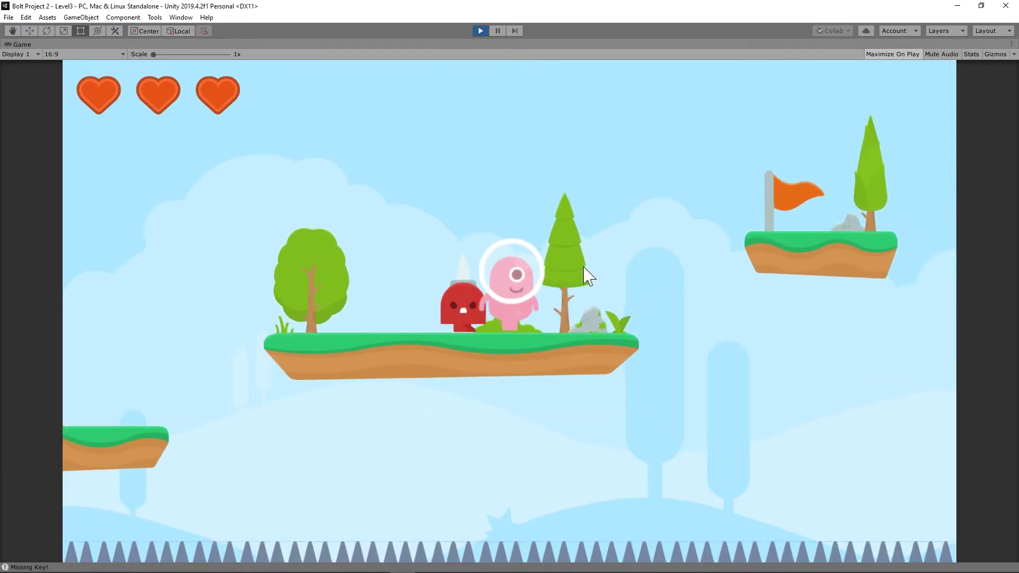
key("Right")
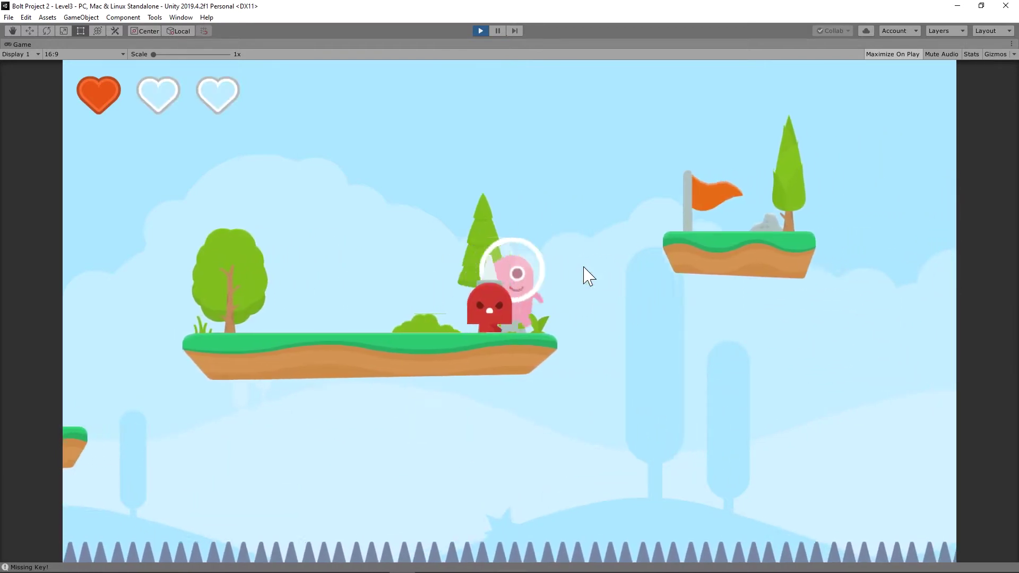
key("space")
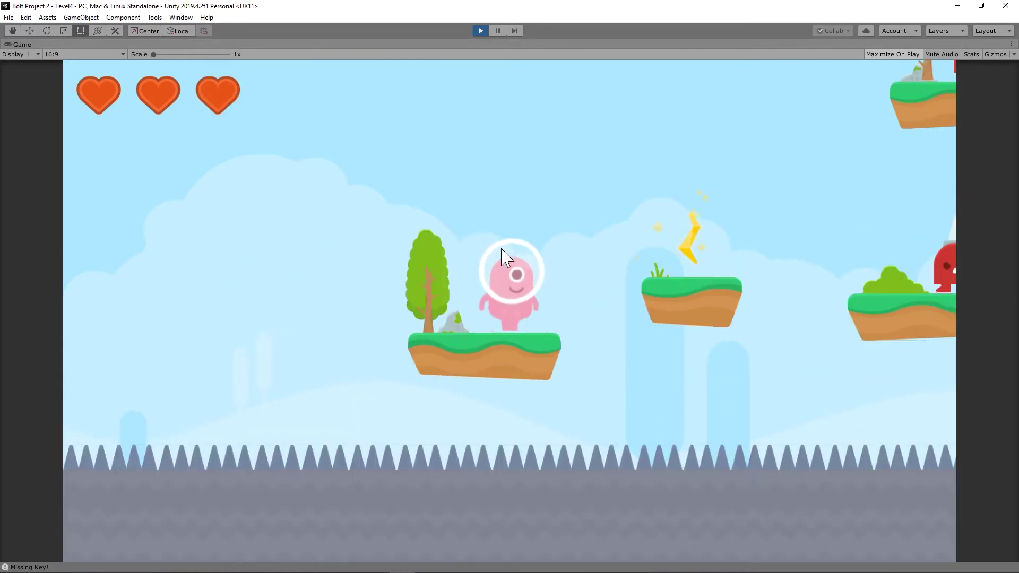
In level 4, collect the lightning bolt power-up and fire it at the red enemy on the next platform.
key("Right")
key("space")
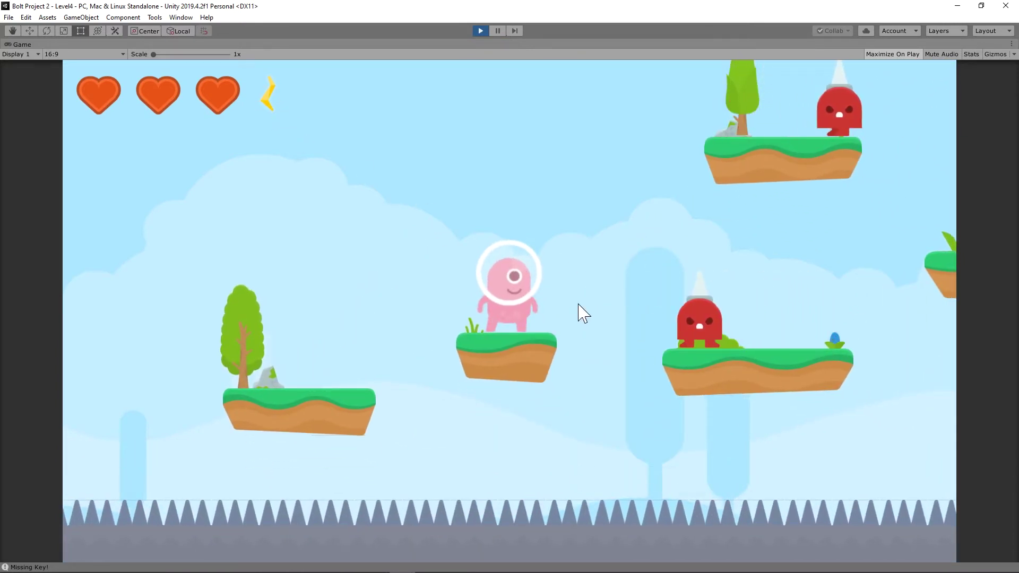
left_click(552, 310)
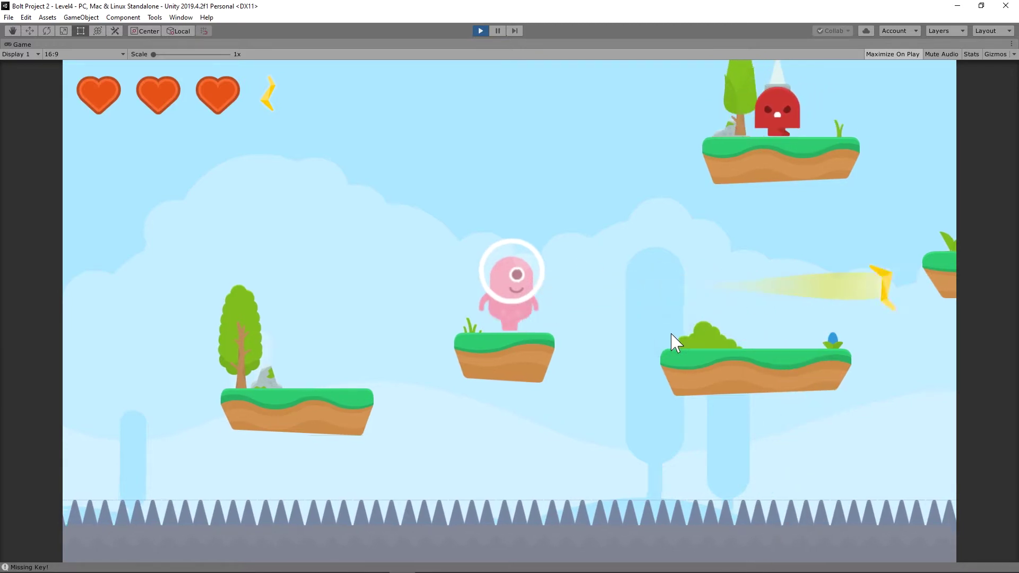
Jump to the cleared platform and shoot the enemies on the long platform ahead.
key("d")
key("space")
left_click(672, 336)
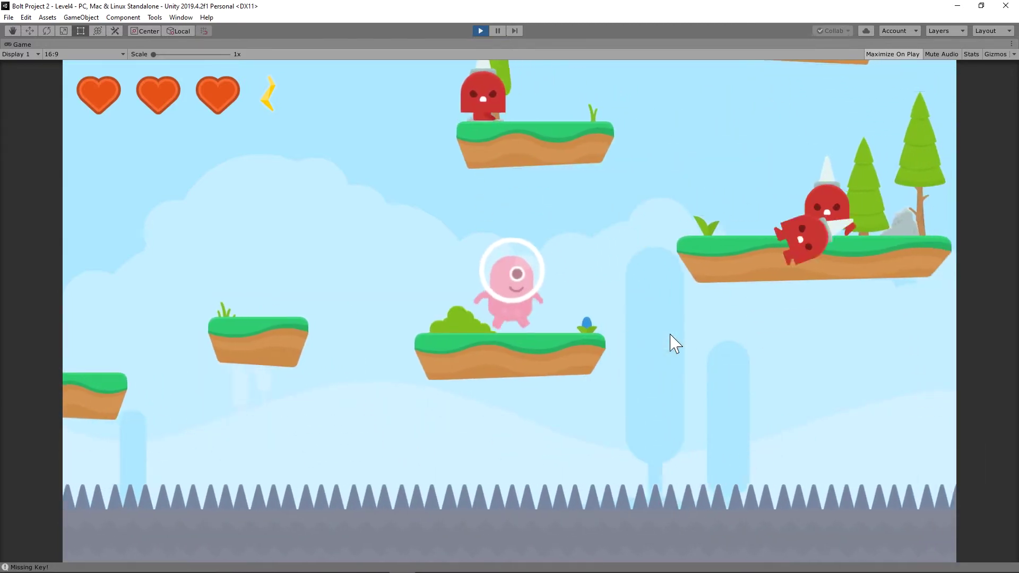
key("space")
left_click(660, 321)
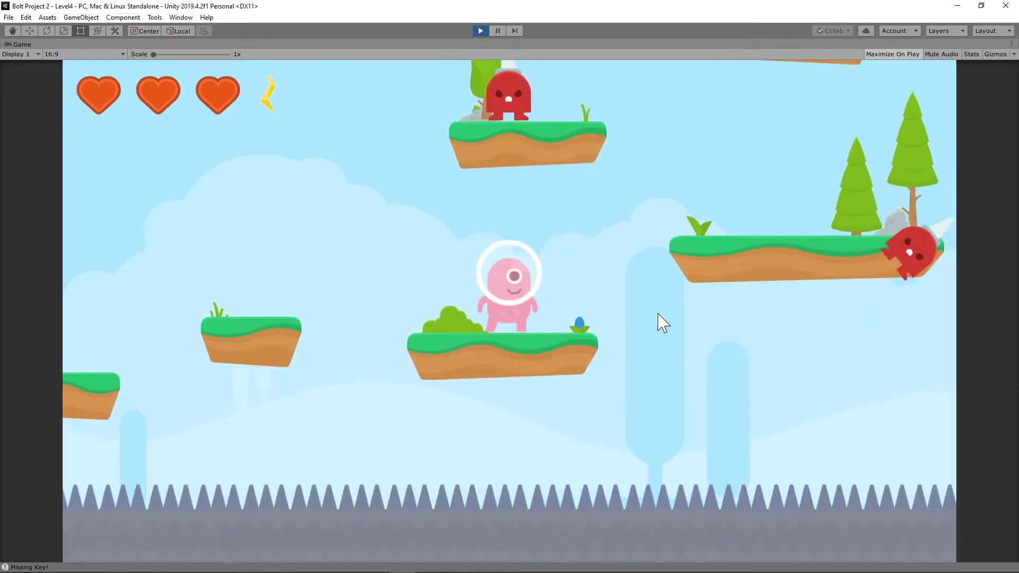
Climb via the long platform to the upper platform, clearing its red enemy.
key("d")
key("space")
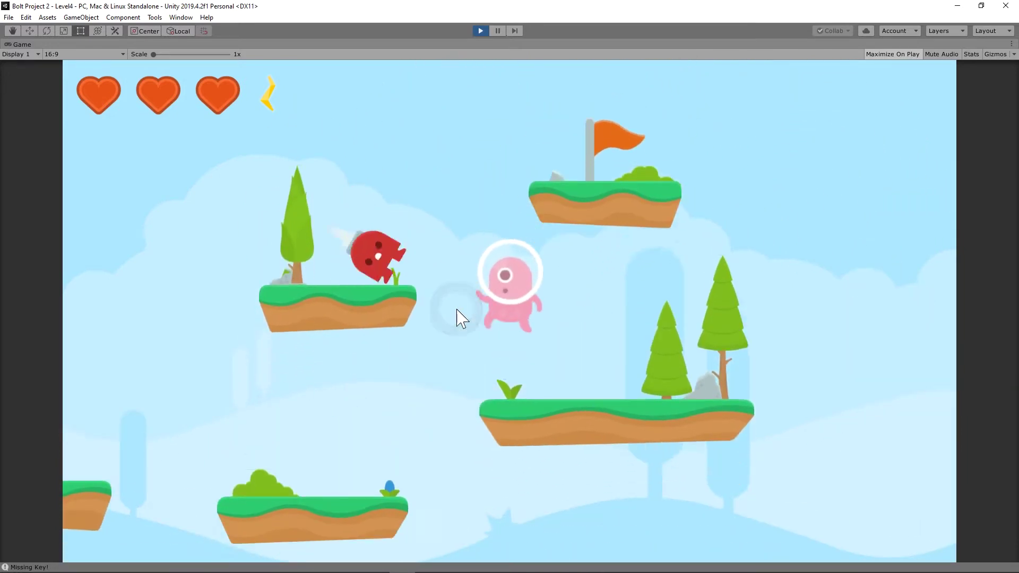
key("a")
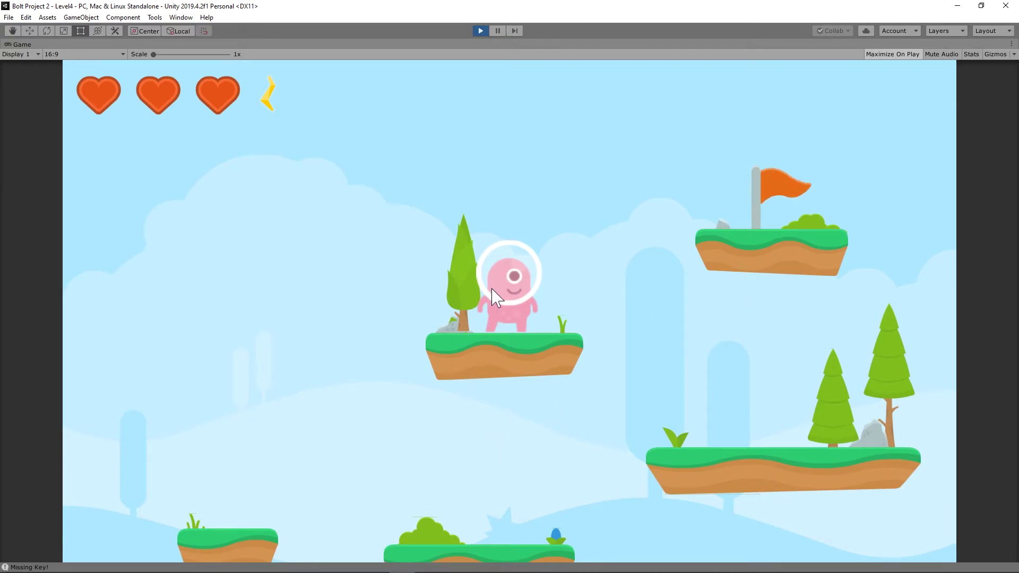
key("a")
key("d")
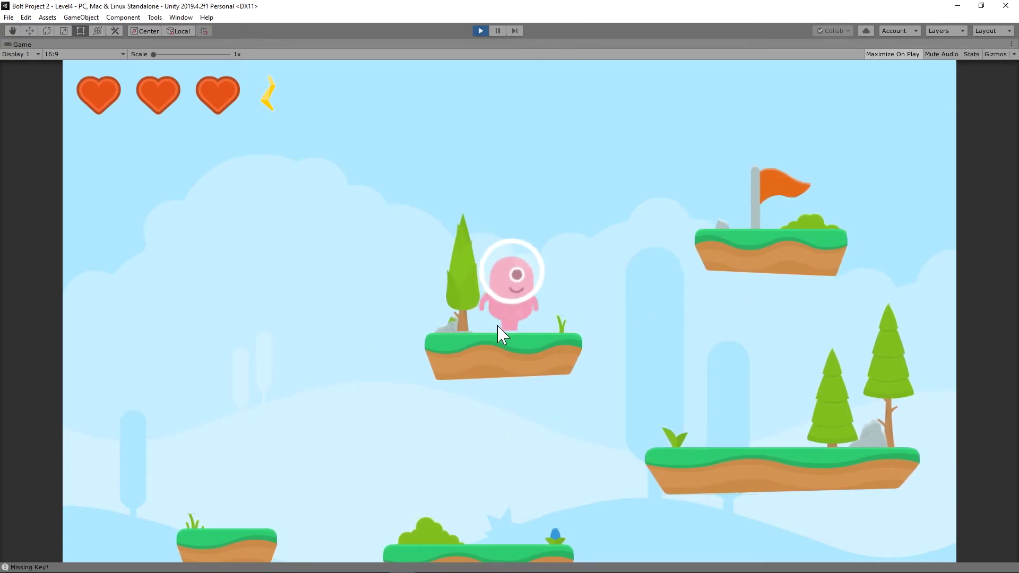
Jump across to the level 4 flag and reset the level progress with a new game.
key("d")
key("a")
key("space")
key("d")
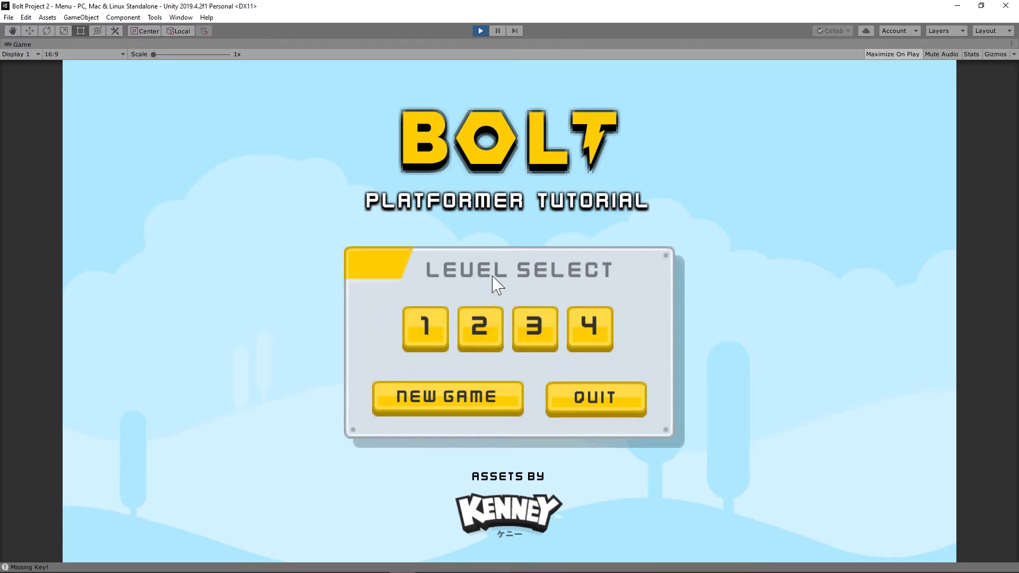
left_click(492, 403)
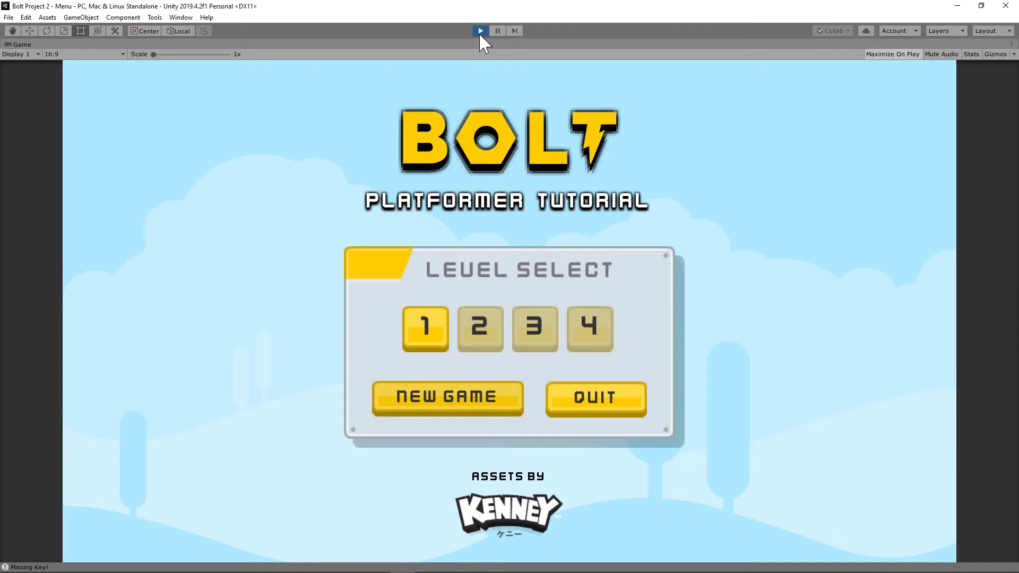
Switch to the Unity website in the browser, open its plans and pricing, and examine the Business and Individual plans.
left_click(449, 497)
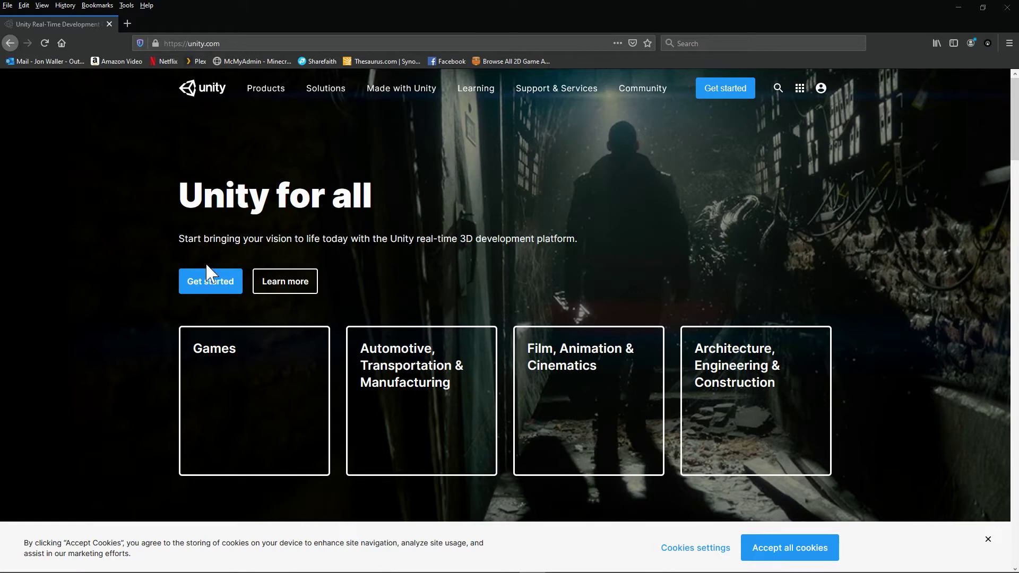
left_click(208, 276)
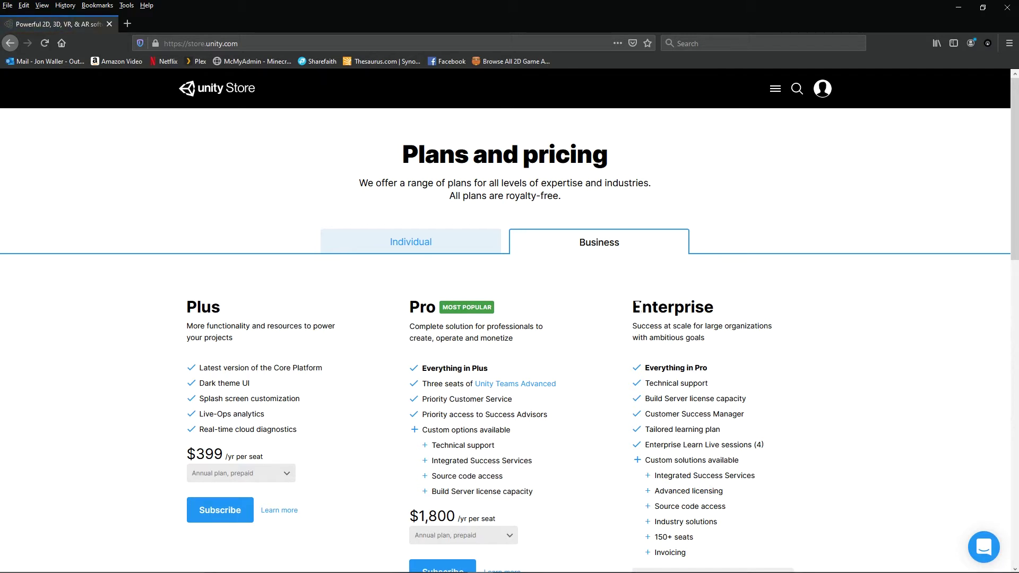
scroll(441, 339, "down", 3)
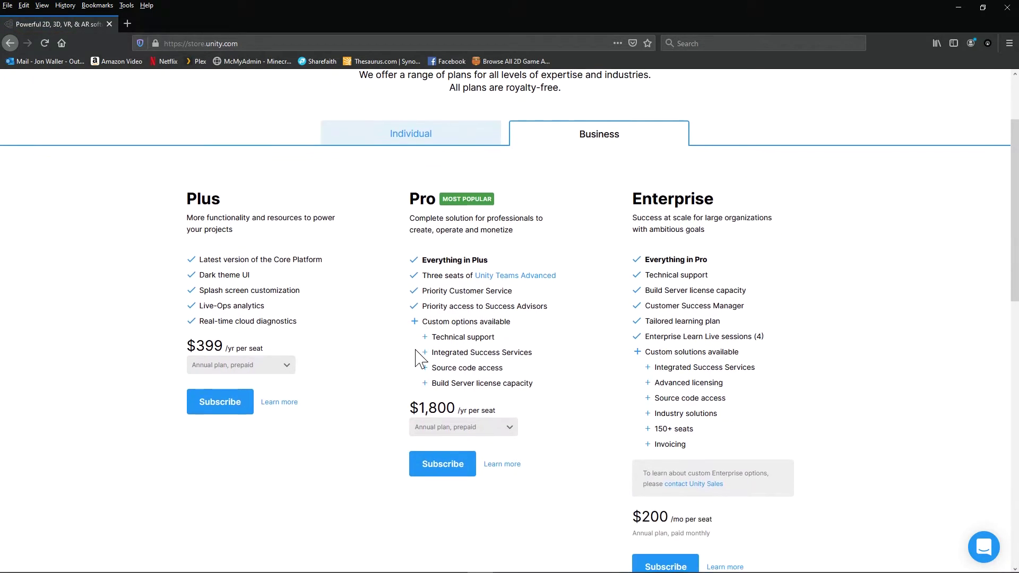
scroll(416, 387, "up", 3)
left_click(417, 239)
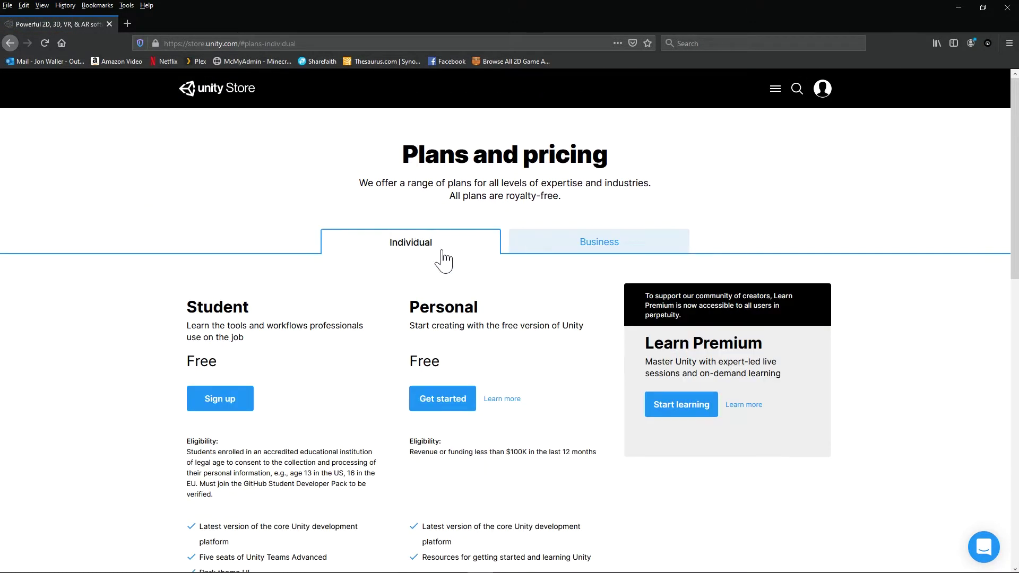
scroll(424, 347, "down", 2)
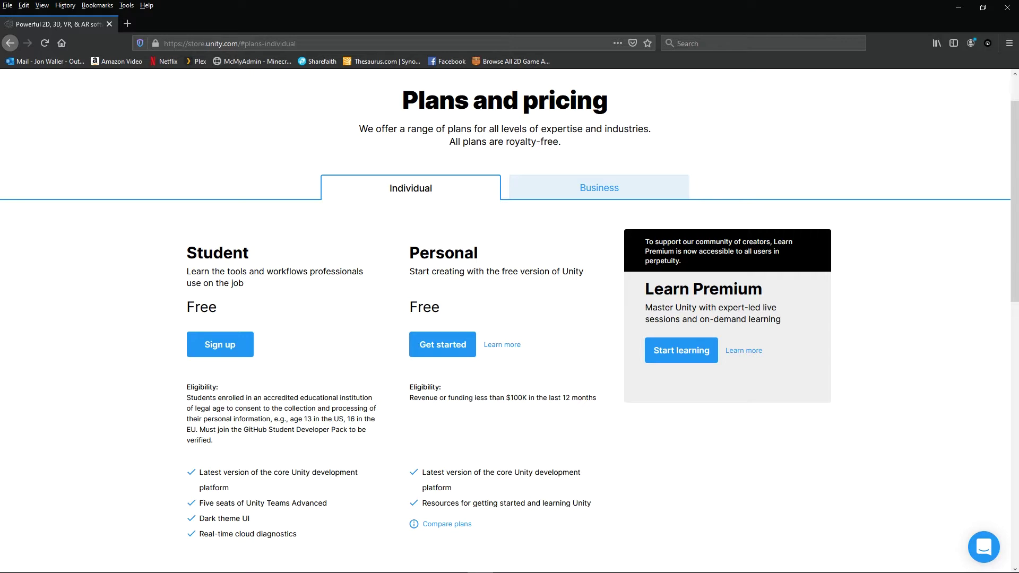
Start the Personal plan download for first-time users, agree to the terms, and dismiss the UnityHubSetup.exe save prompt.
left_click(448, 350)
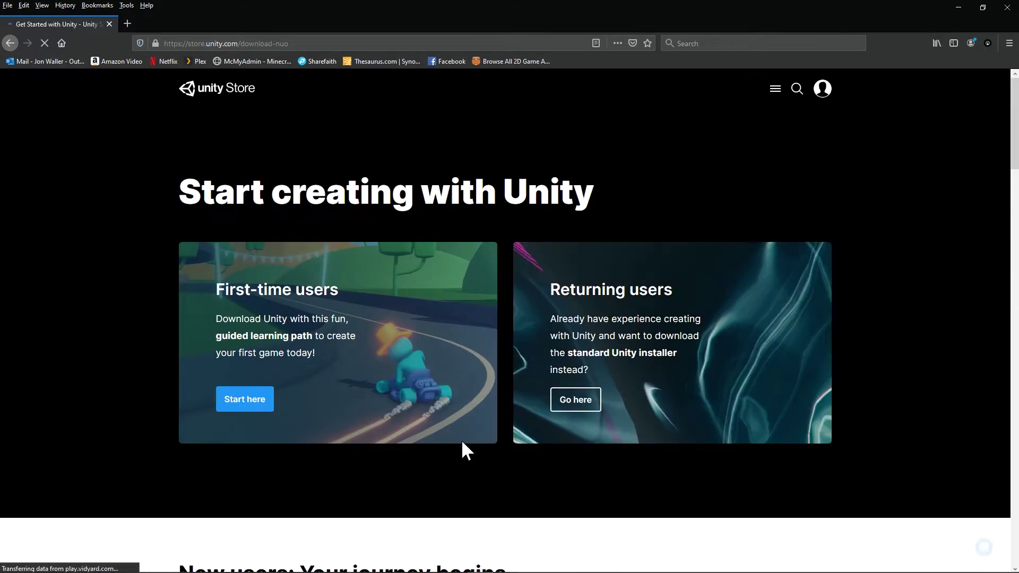
scroll(410, 425, "down", 1)
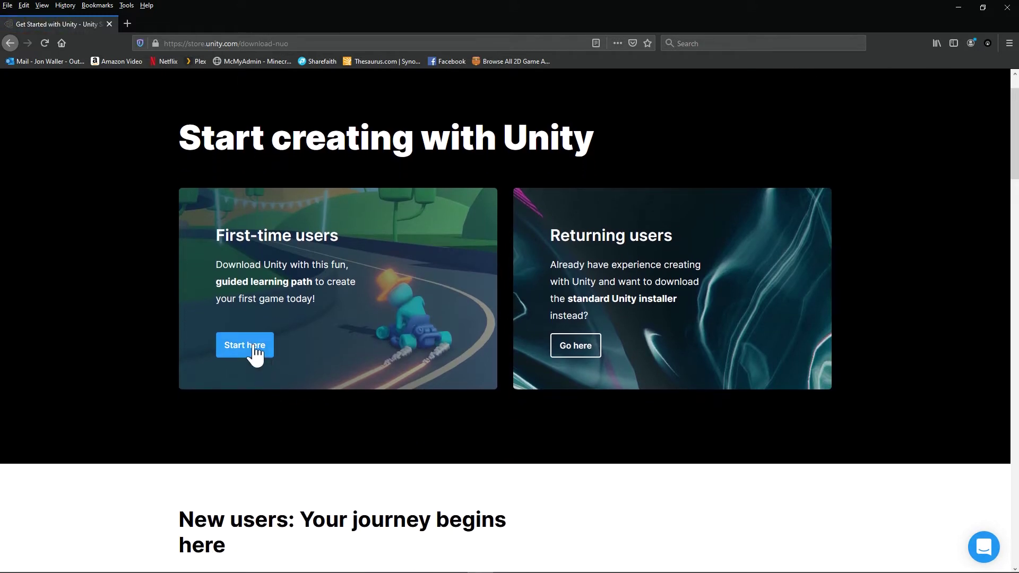
left_click(256, 351)
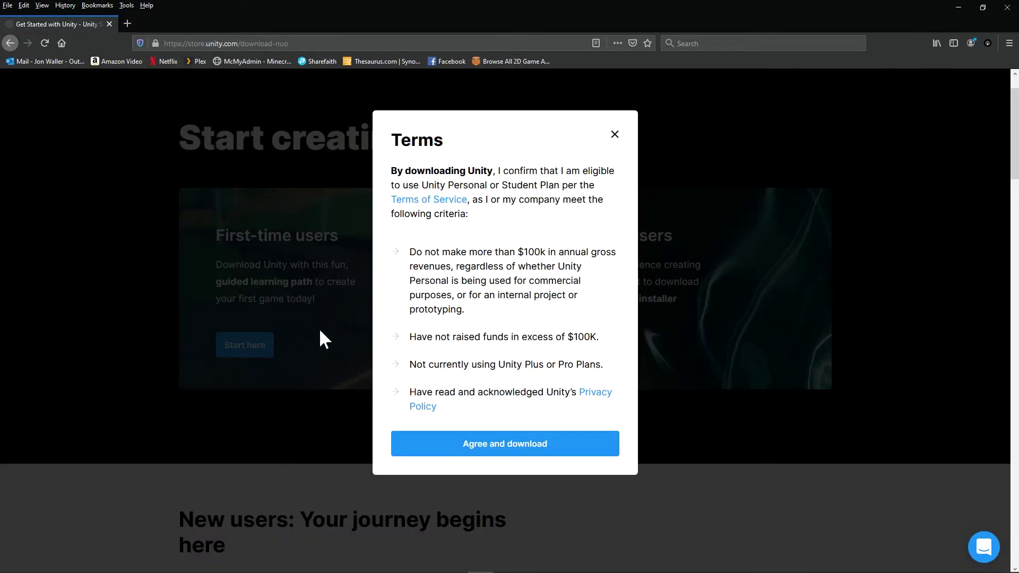
scroll(530, 346, "down", 1)
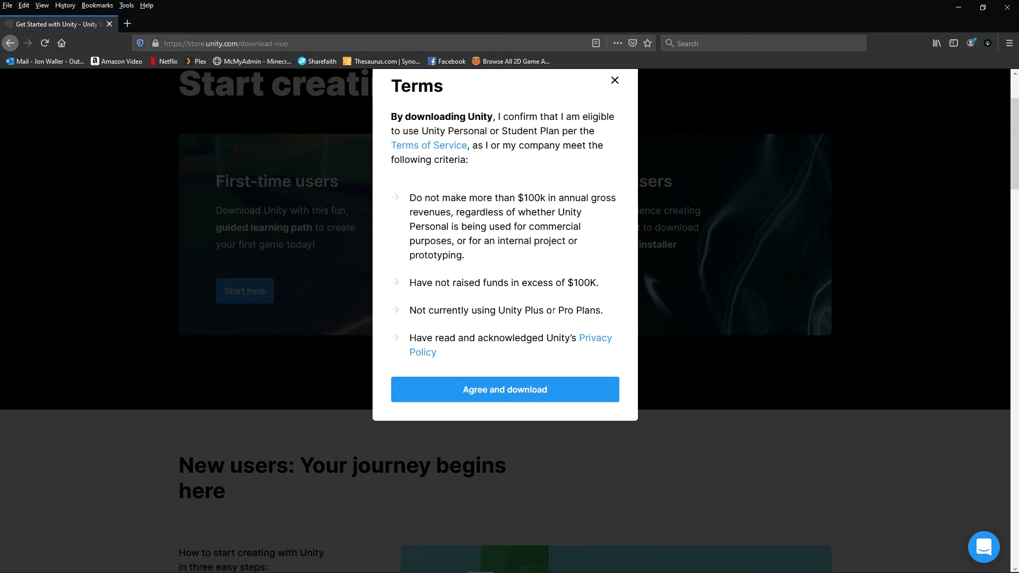
left_click(515, 392)
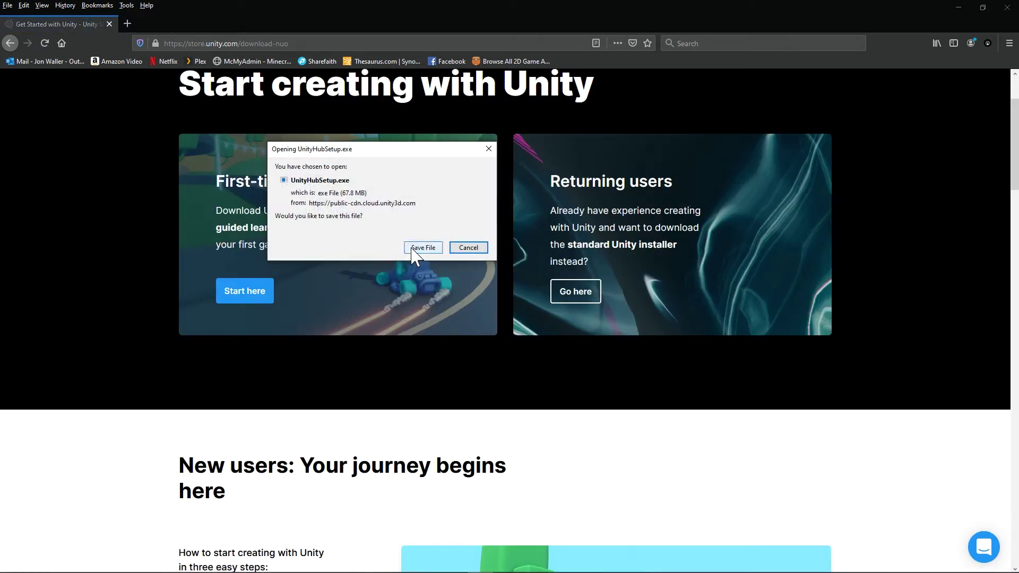
left_click(488, 148)
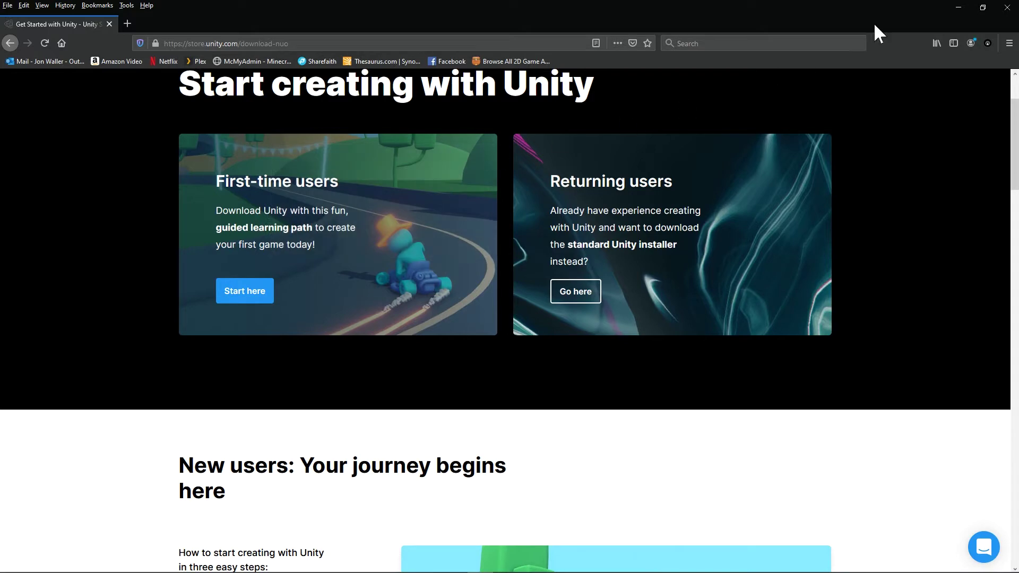
Minimise the browser, switch to Unity Hub, and show the installed Unity versions.
left_click(959, 5)
mouse_move(610, 572)
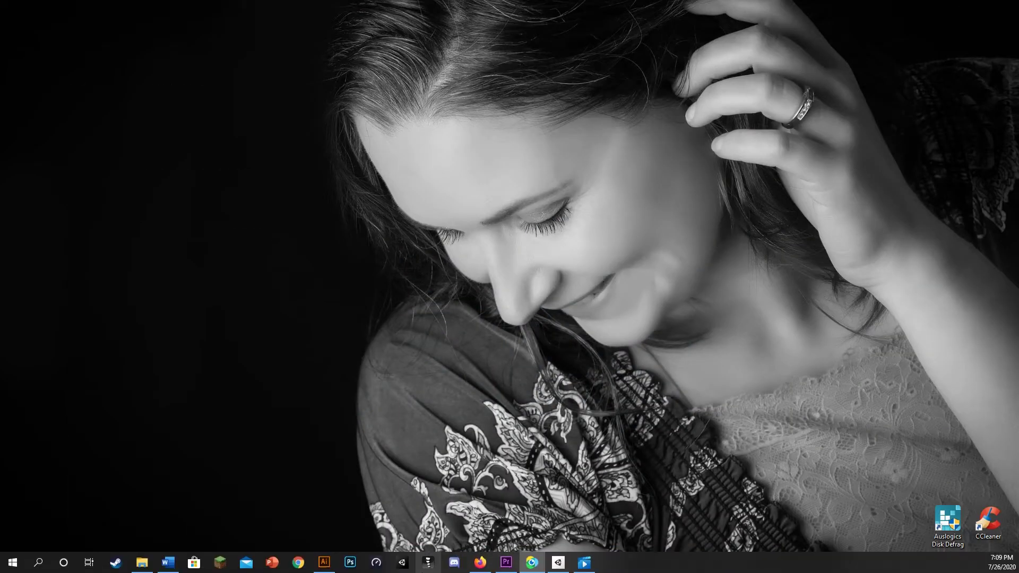
left_click(559, 563)
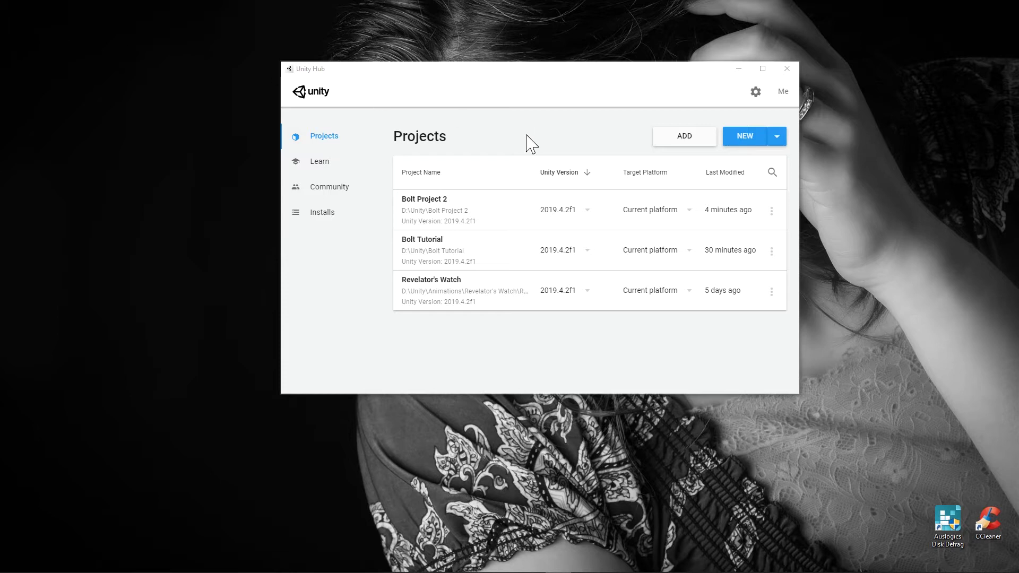
left_click(317, 221)
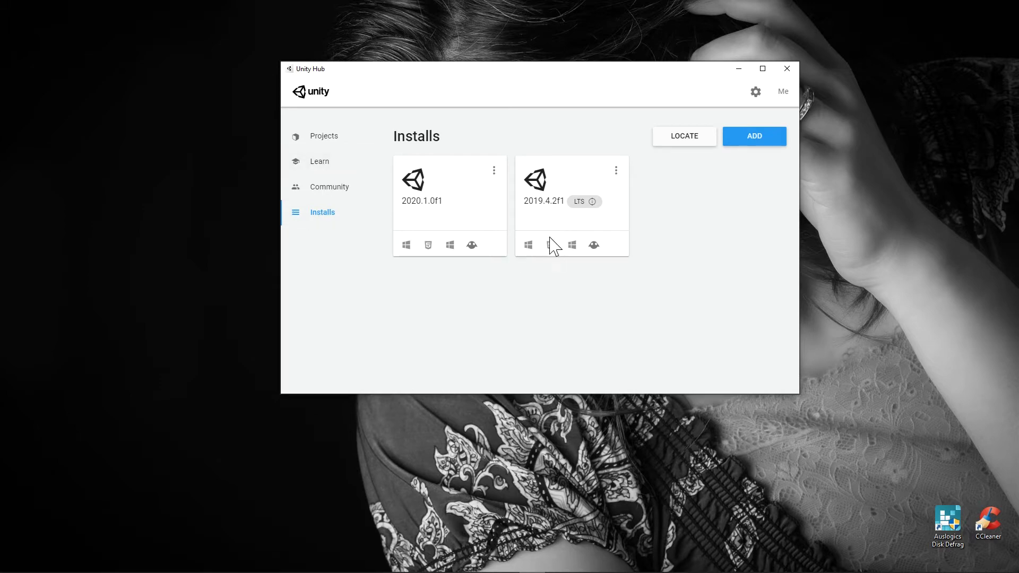
Examine the modules offered when adding Unity 2019.4.5f1 (LTS), and leave the setup without installing.
left_click(731, 137)
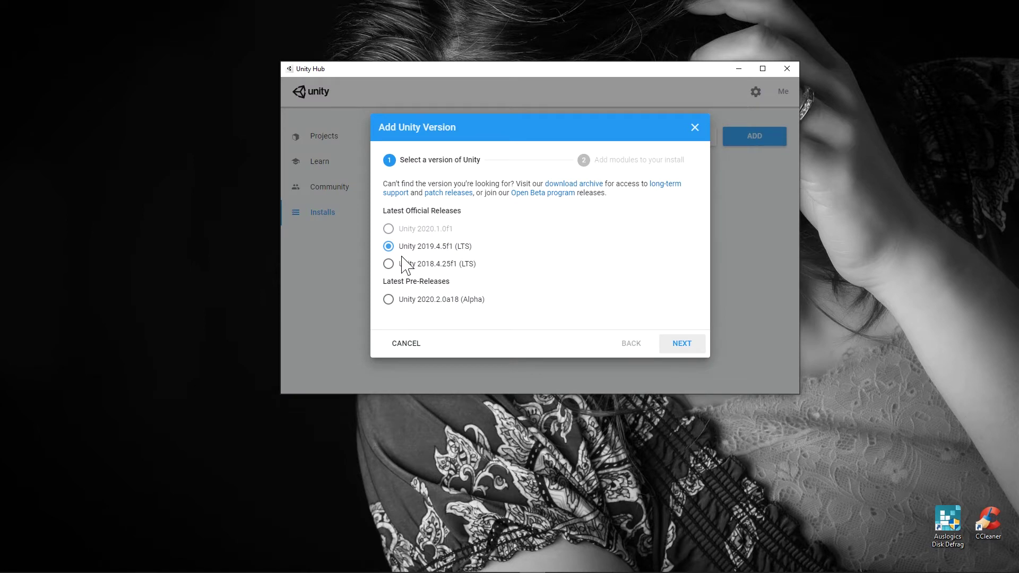
left_click(674, 344)
scroll(579, 266, "down", 10)
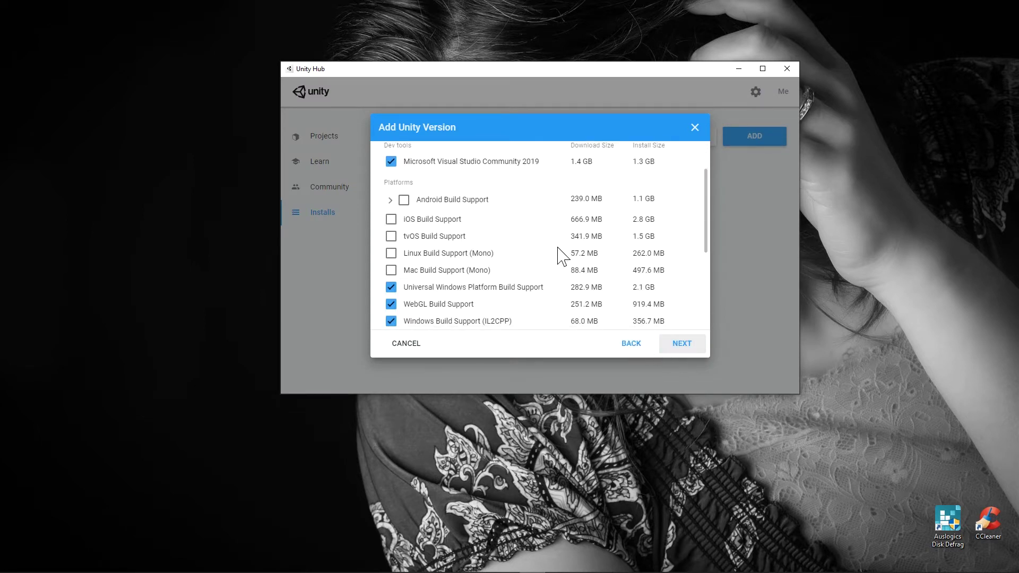
scroll(552, 268, "up", 10)
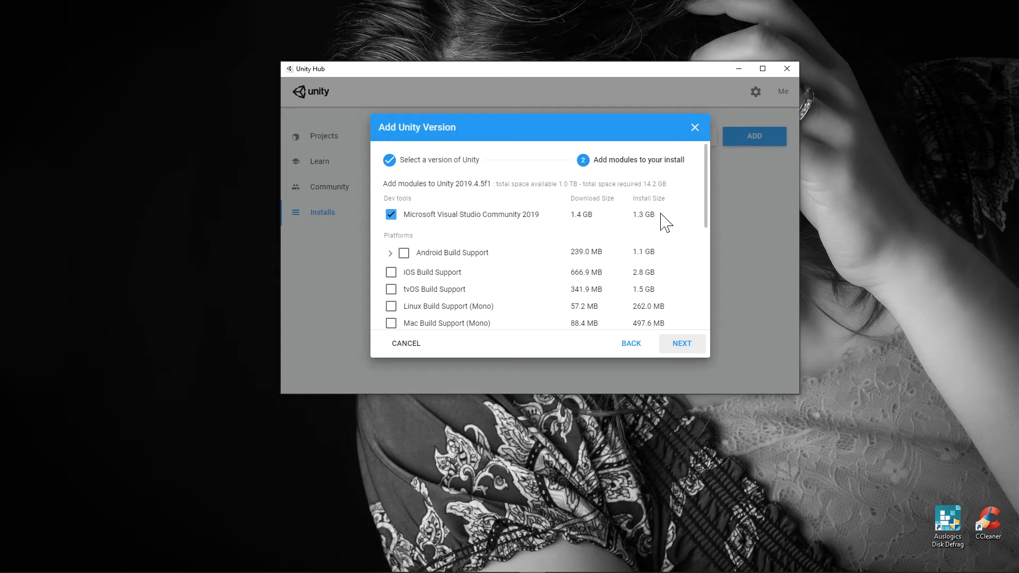
scroll(658, 233, "down", 5)
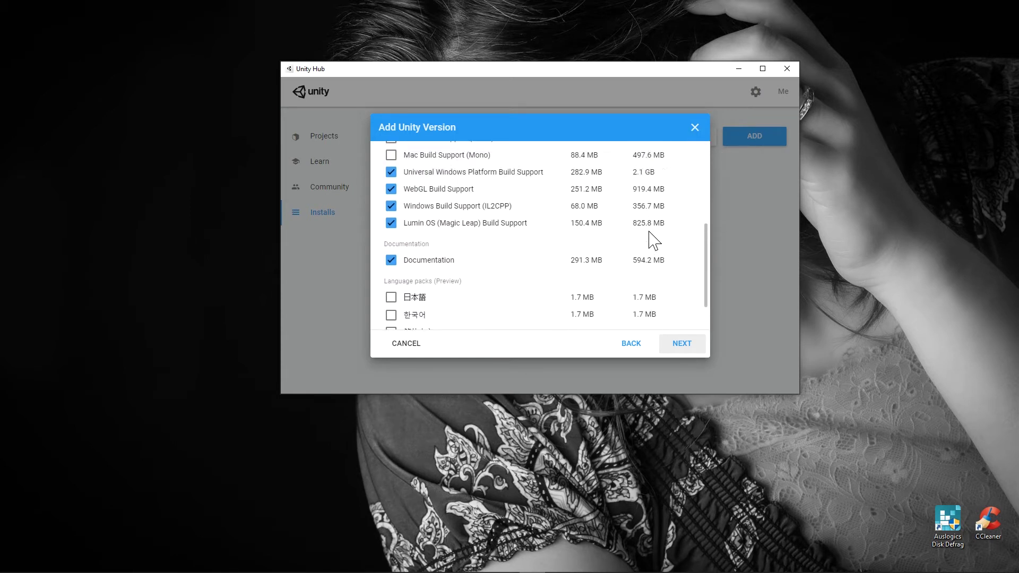
scroll(655, 241, "up", 5)
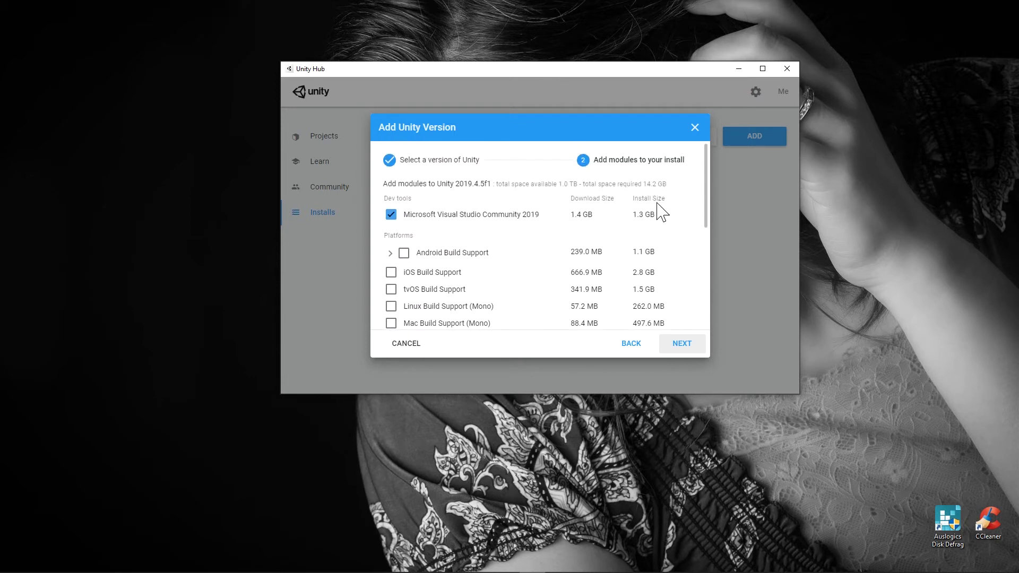
left_click(695, 127)
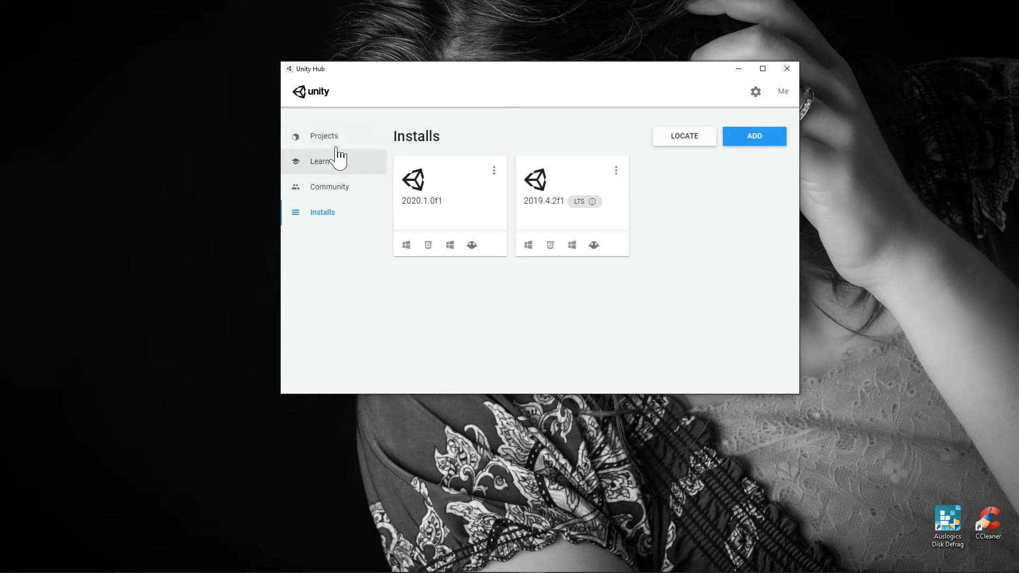
Set up a new project from the 2D template with the name Bolt Project Alpha.
left_click(332, 139)
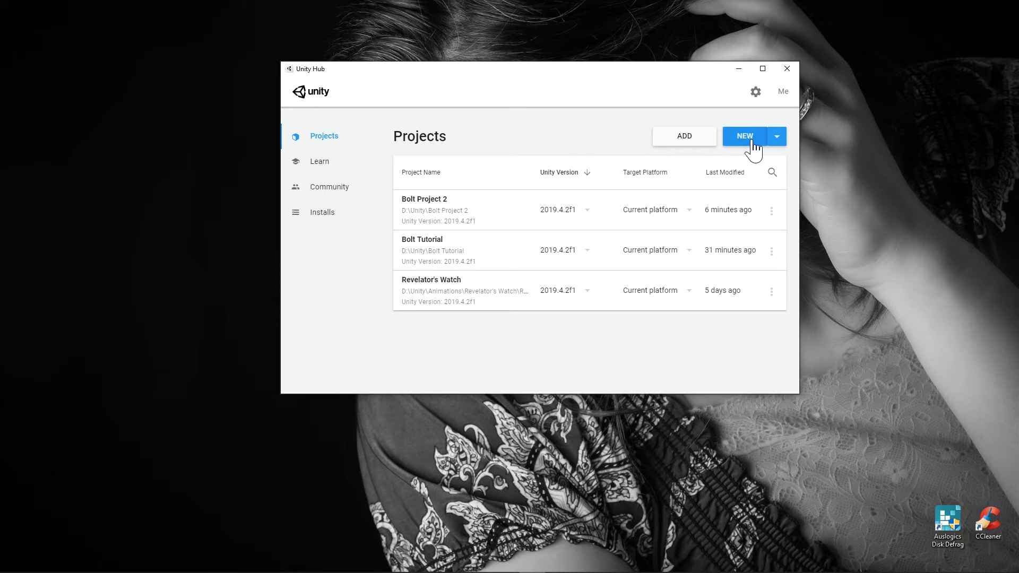
left_click(753, 142)
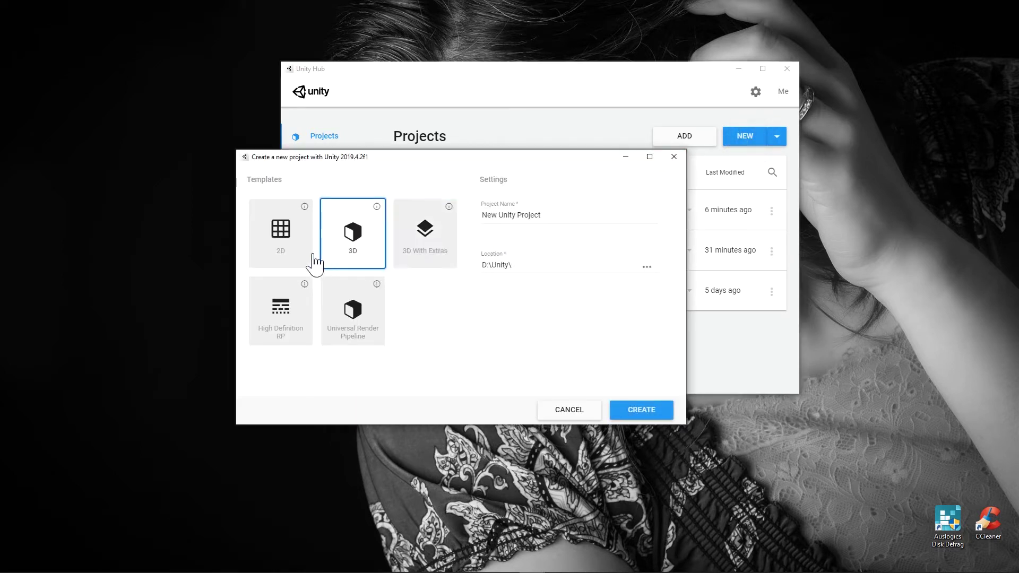
left_click(277, 250)
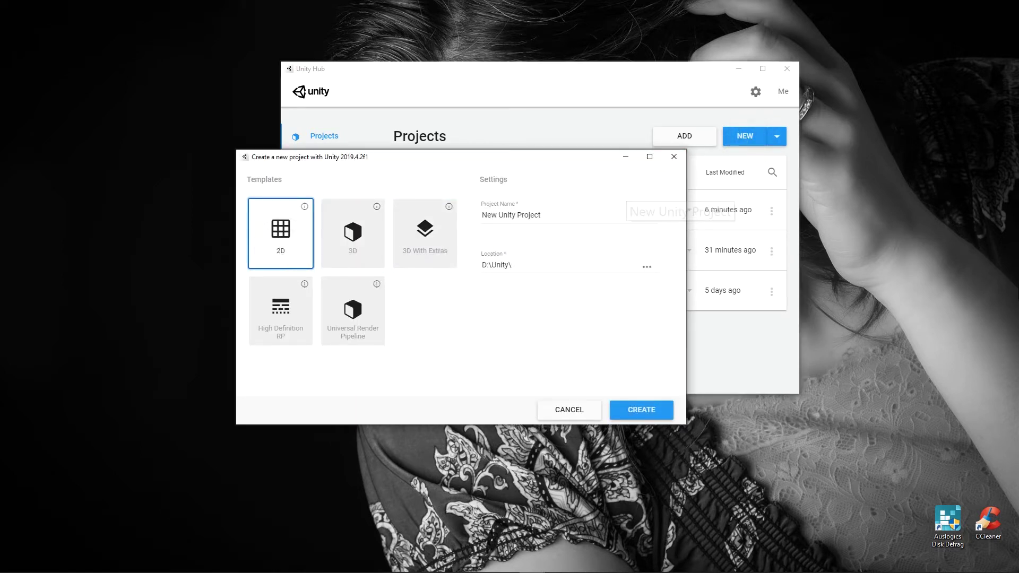
left_click(557, 215)
left_click_drag(552, 215, 489, 215)
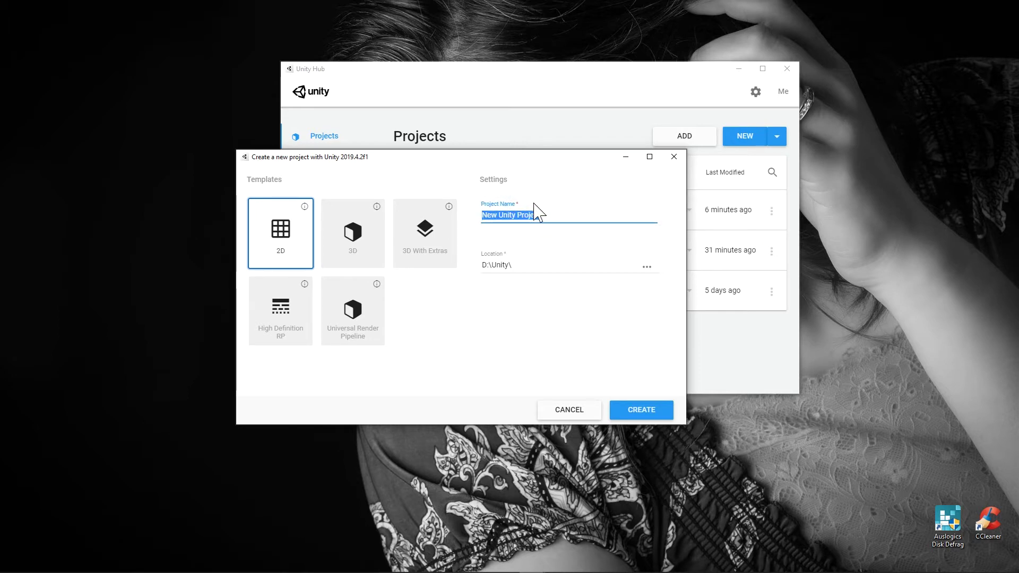
type("Bolt Project")
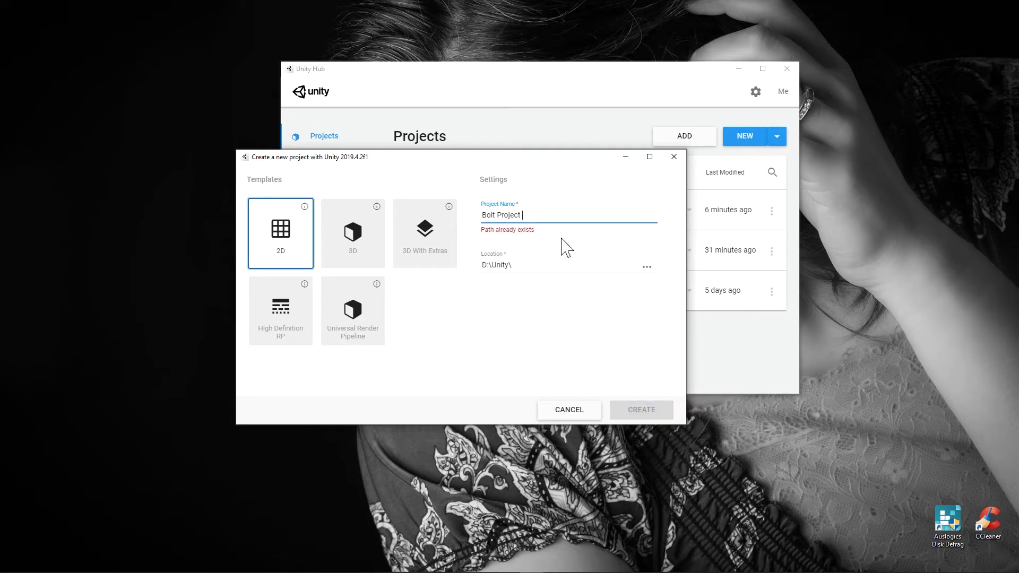
type(" Alpha")
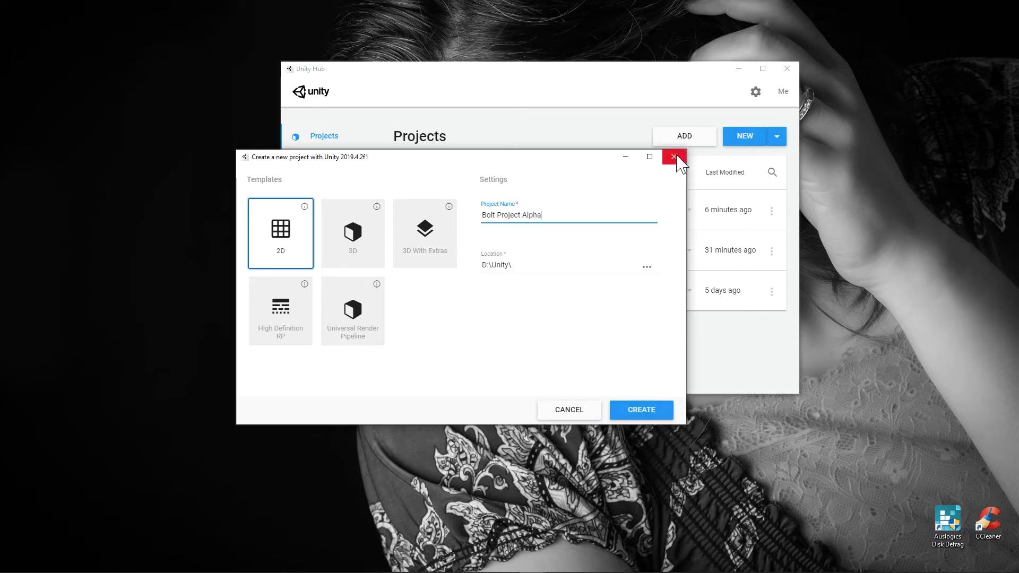
Switch to the Bolt Tutorial project in the Unity editor and narrow the Project window to widen the Animator area.
mouse_move(395, 570)
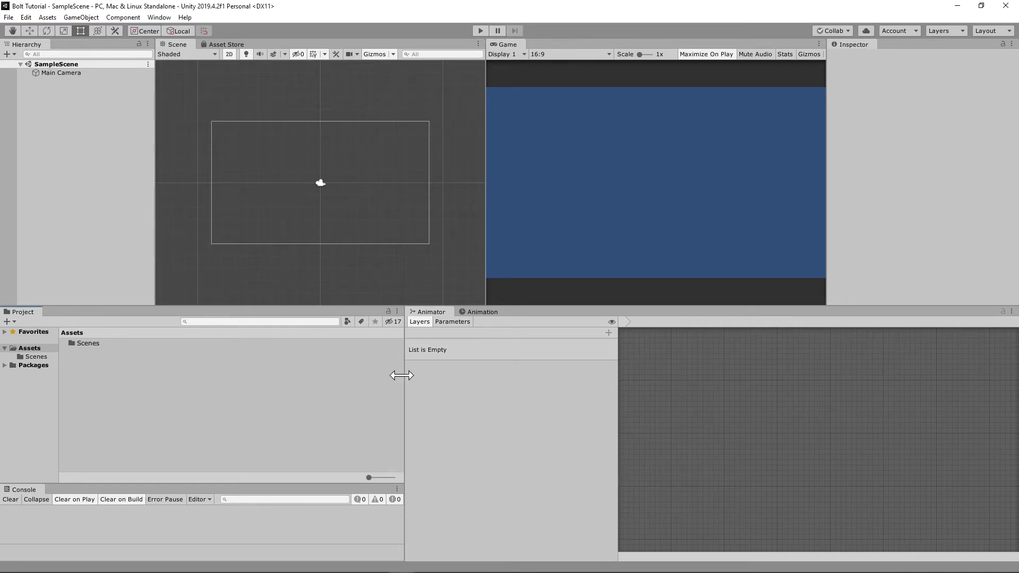
left_click_drag(402, 378, 142, 377)
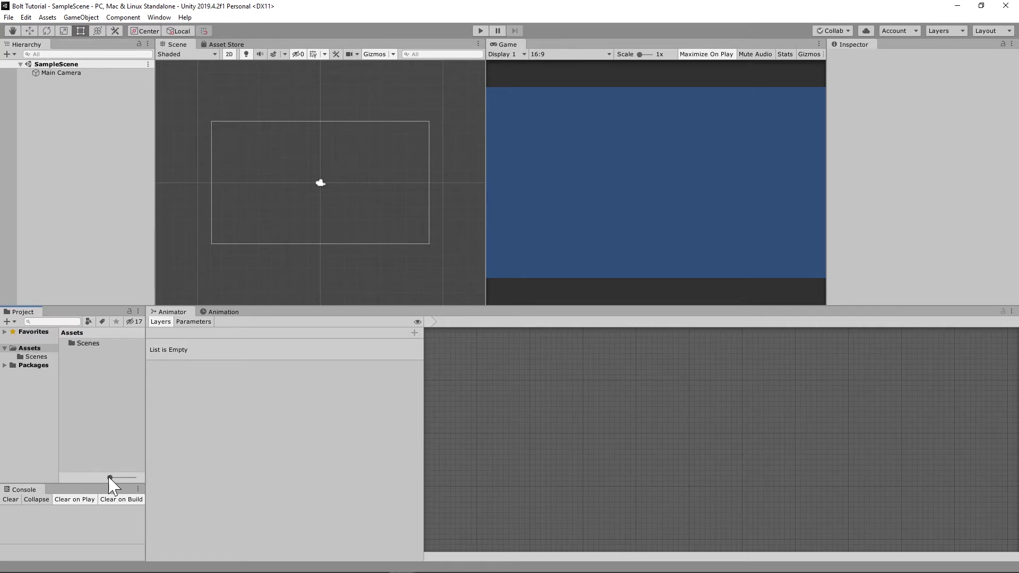
mouse_move(110, 478)
left_mouse_down()
mouse_move(136, 480)
mouse_move(109, 481)
left_mouse_up()
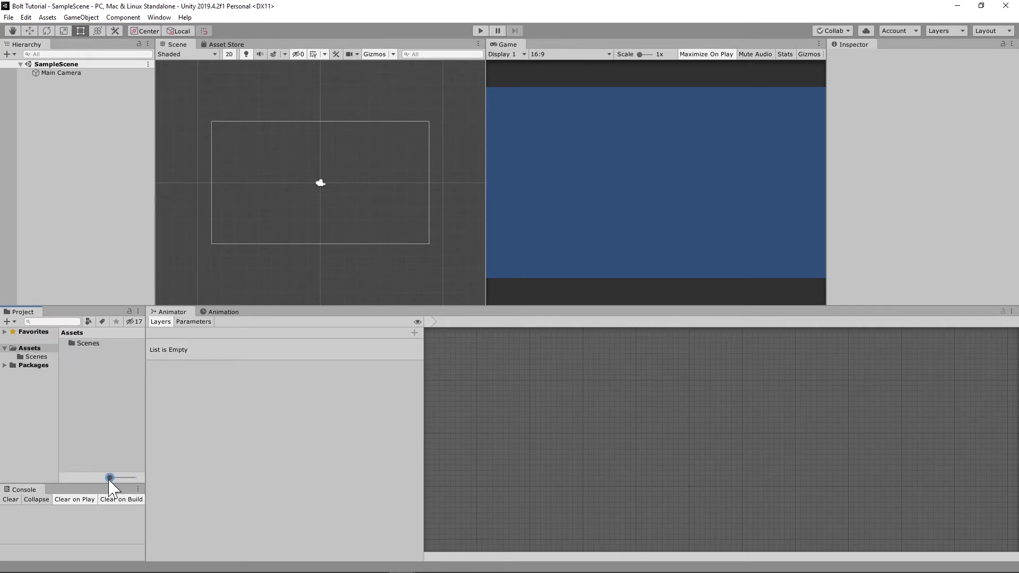
right_click(114, 386)
left_click(96, 392)
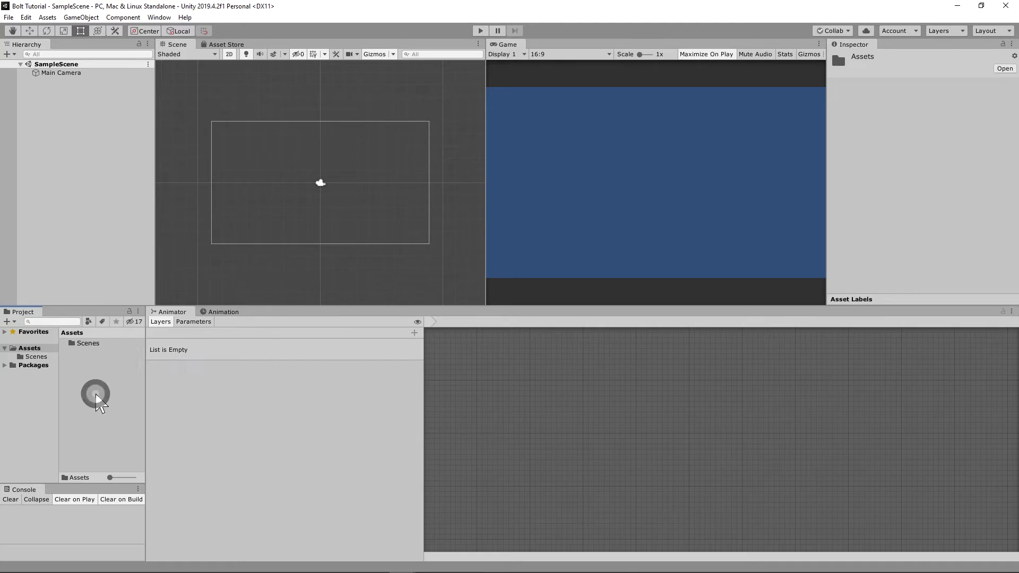
Try the one-column layout for the Project window and restore the two-column layout.
left_click(138, 312)
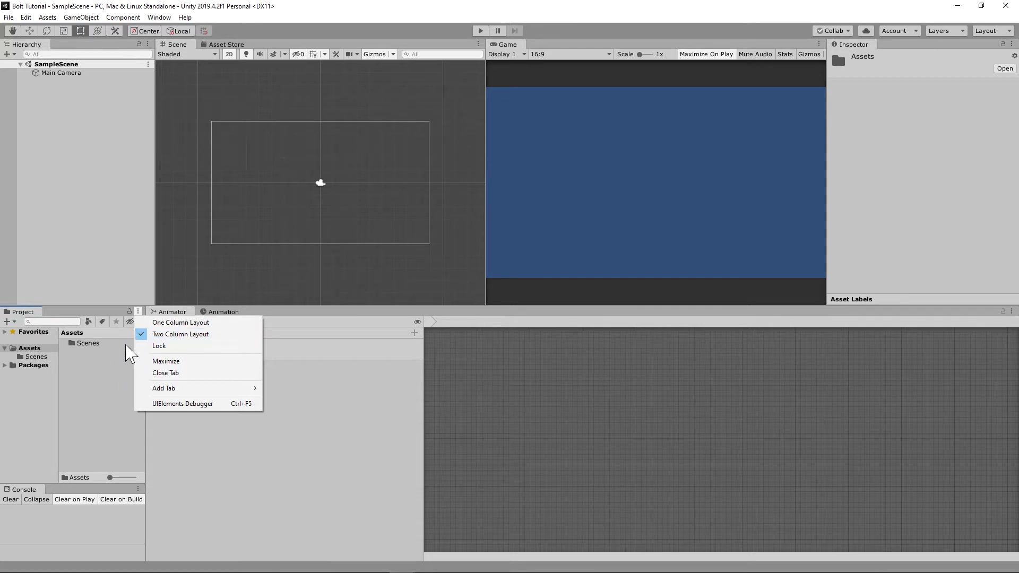
left_click(103, 360)
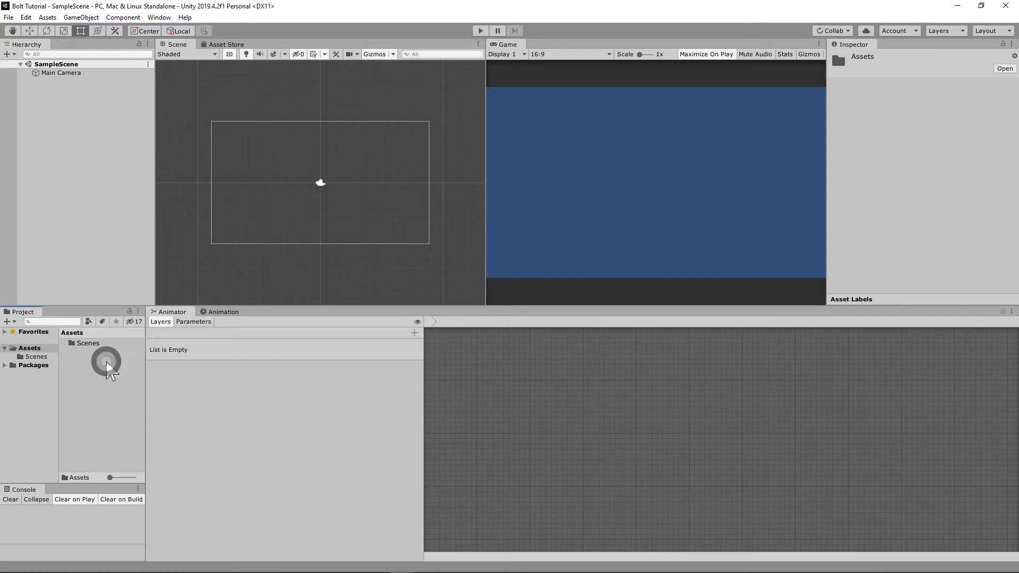
left_click(138, 311)
left_click(159, 322)
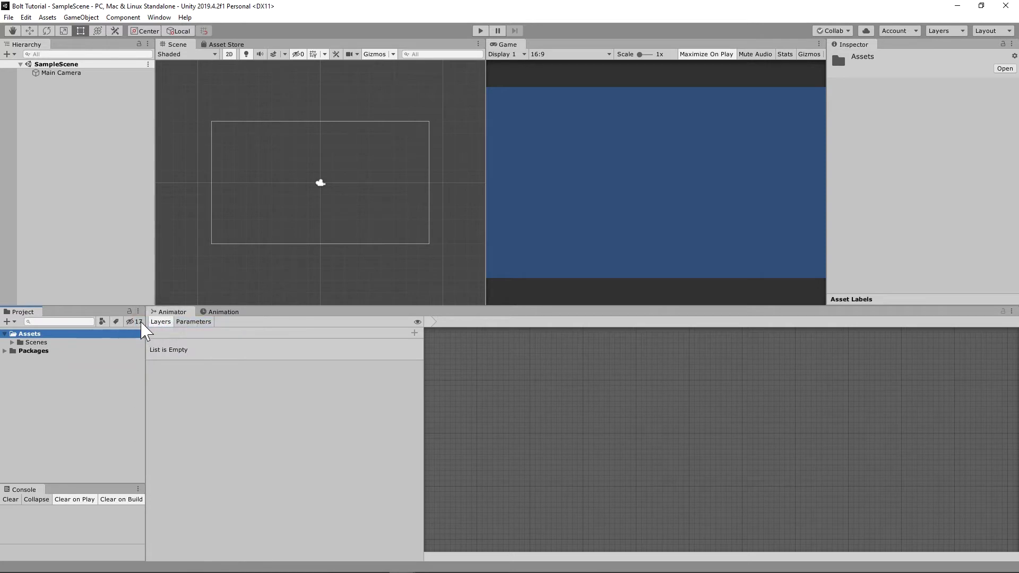
left_click(138, 312)
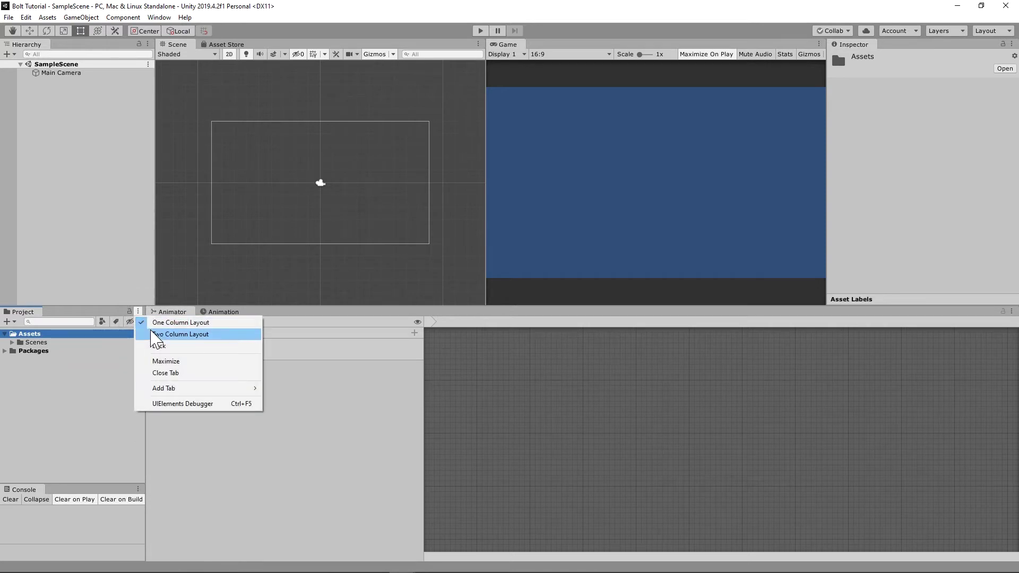
left_click(154, 334)
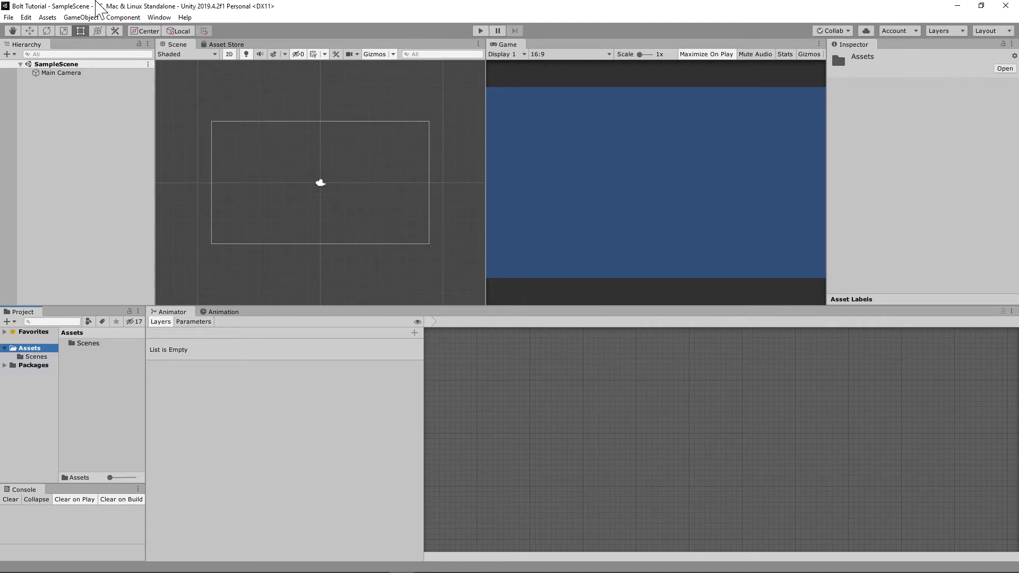
Look through the available editor windows, open the Asset Store, and bring up its Bolt visual scripting banner.
left_click(94, 17)
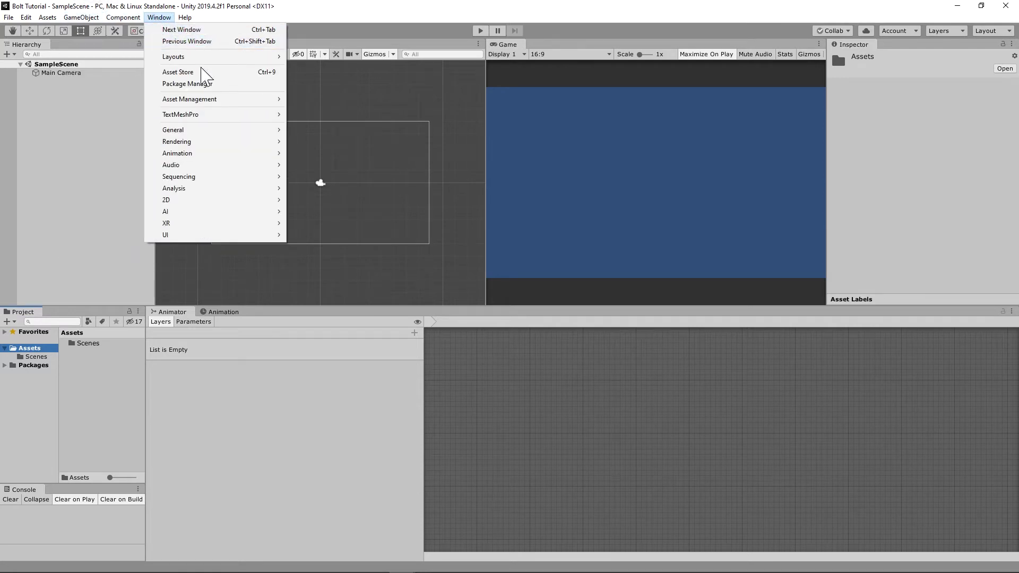
mouse_move(213, 102)
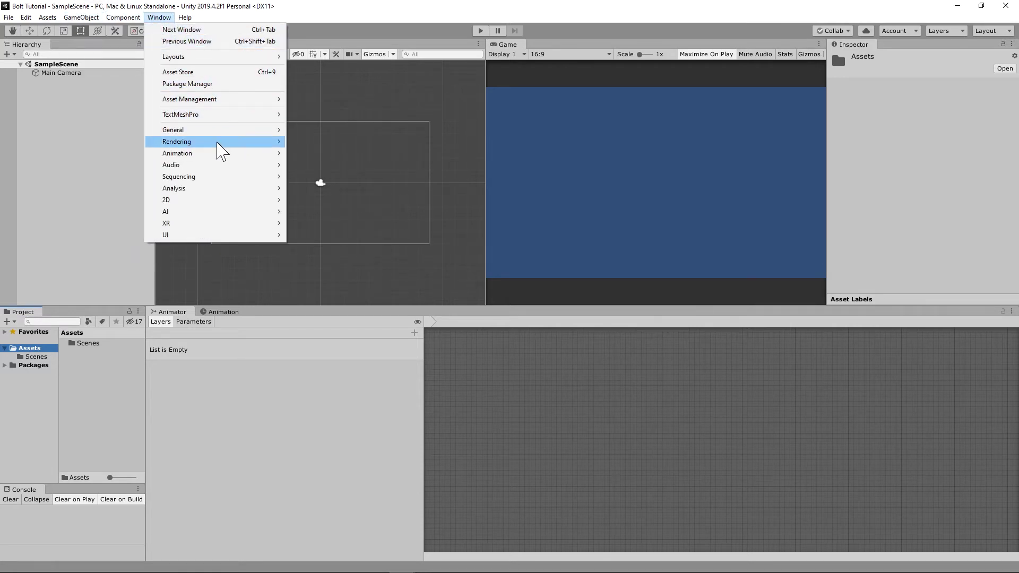
left_click(158, 20)
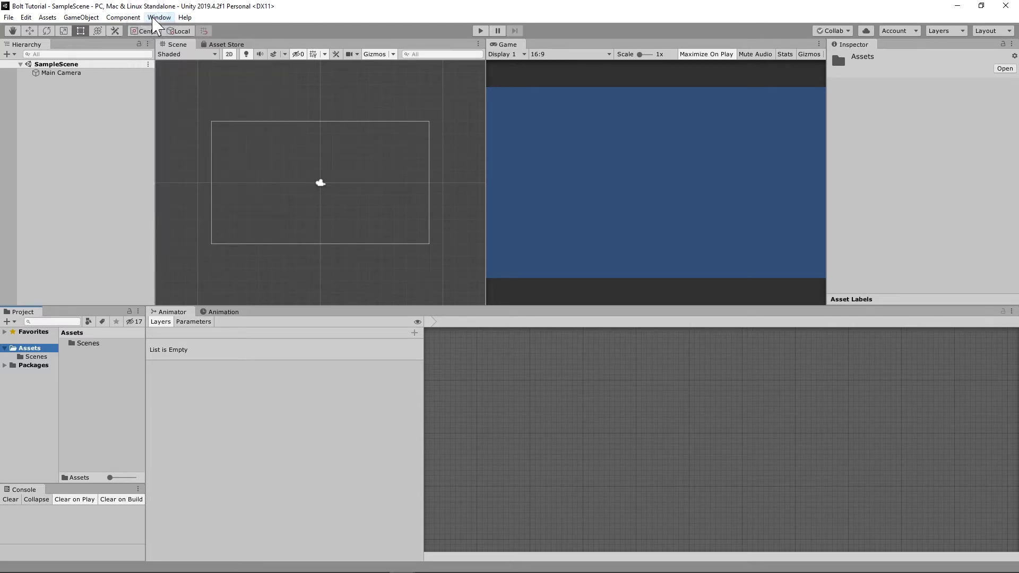
left_click(229, 46)
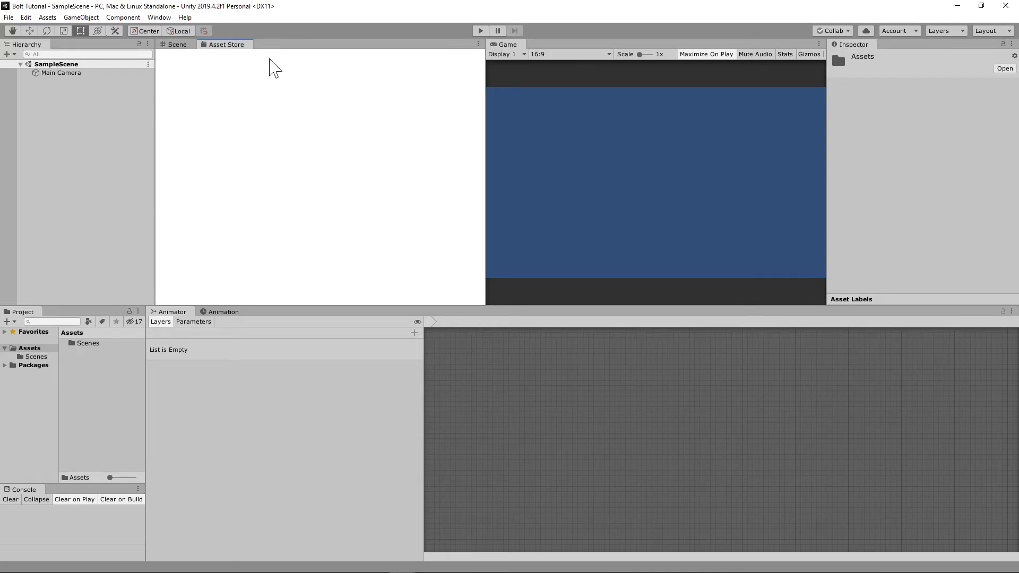
scroll(350, 183, "down", 1)
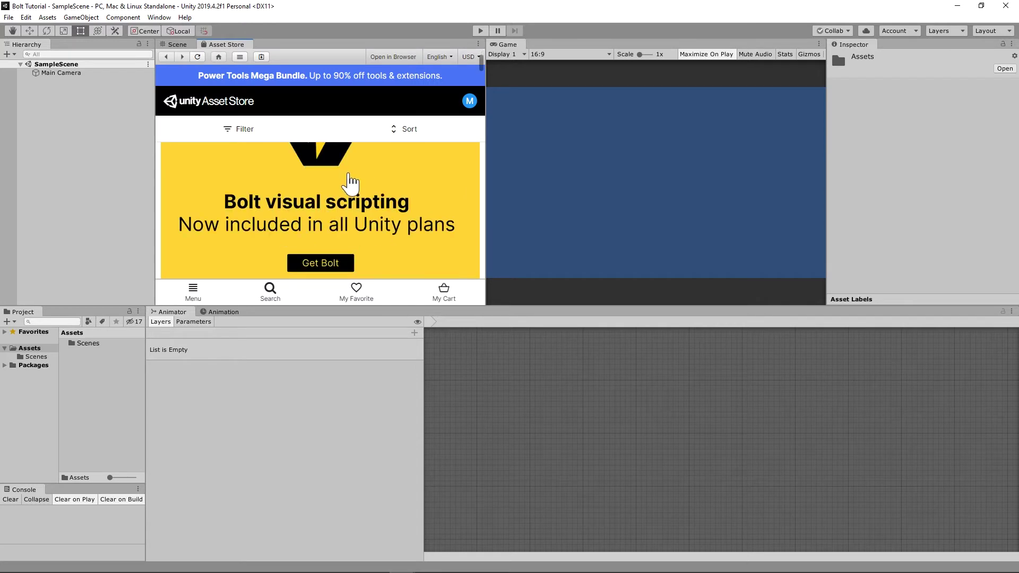
Import all files of the Bolt package from its Asset Store page and clear the console.
left_click(321, 263)
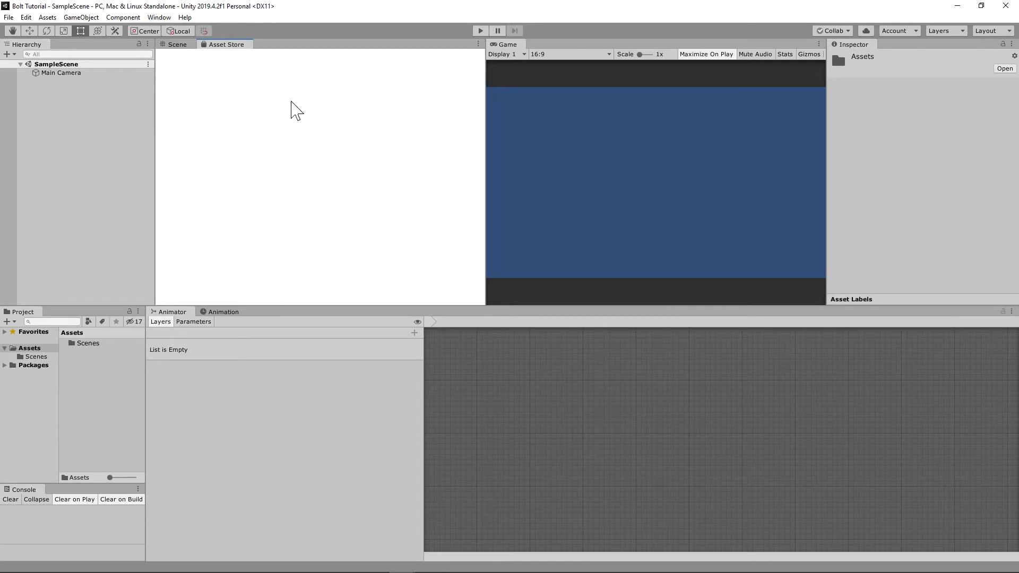
scroll(342, 206, "down", 2)
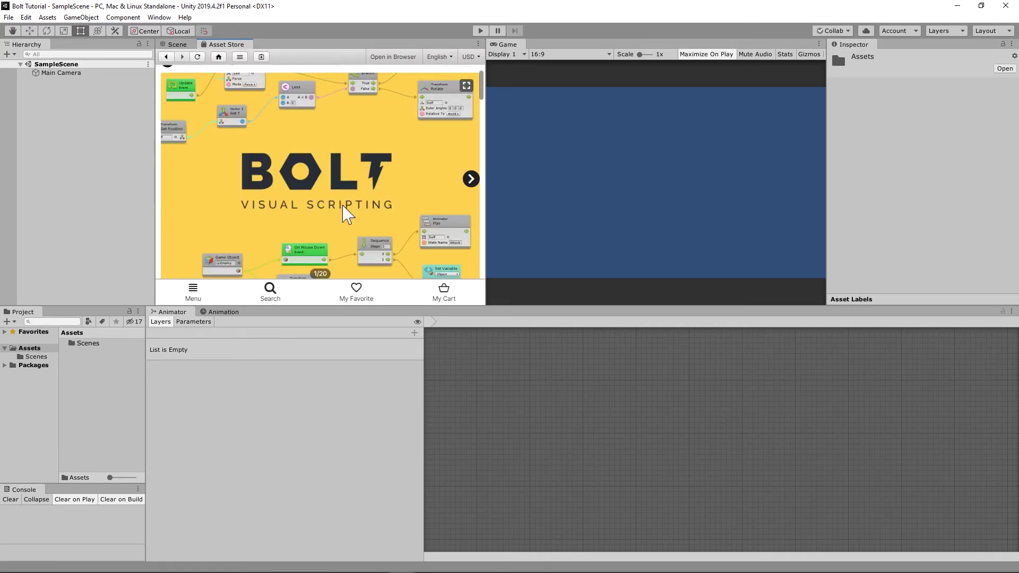
scroll(345, 212, "down", 3)
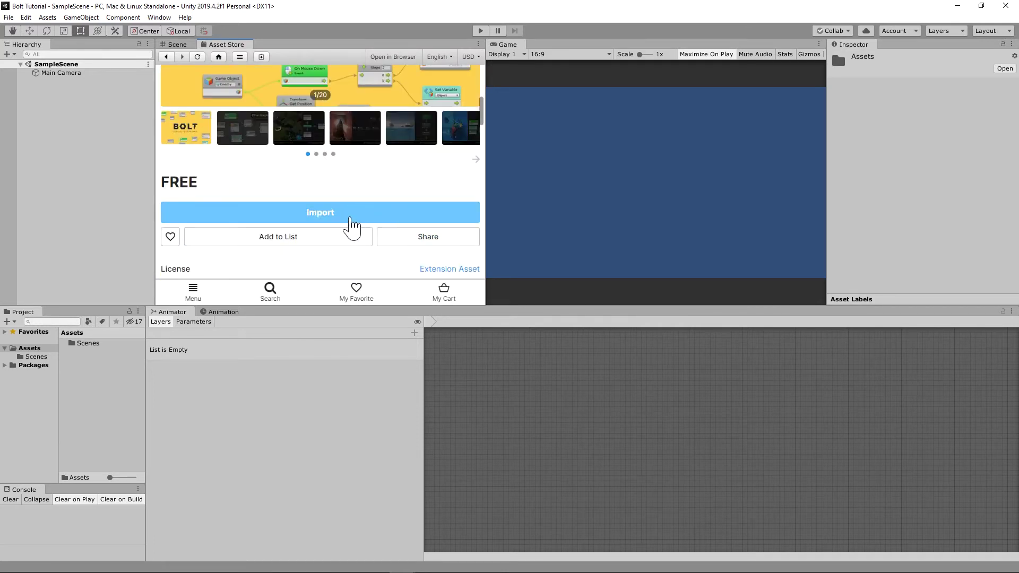
left_click(349, 216)
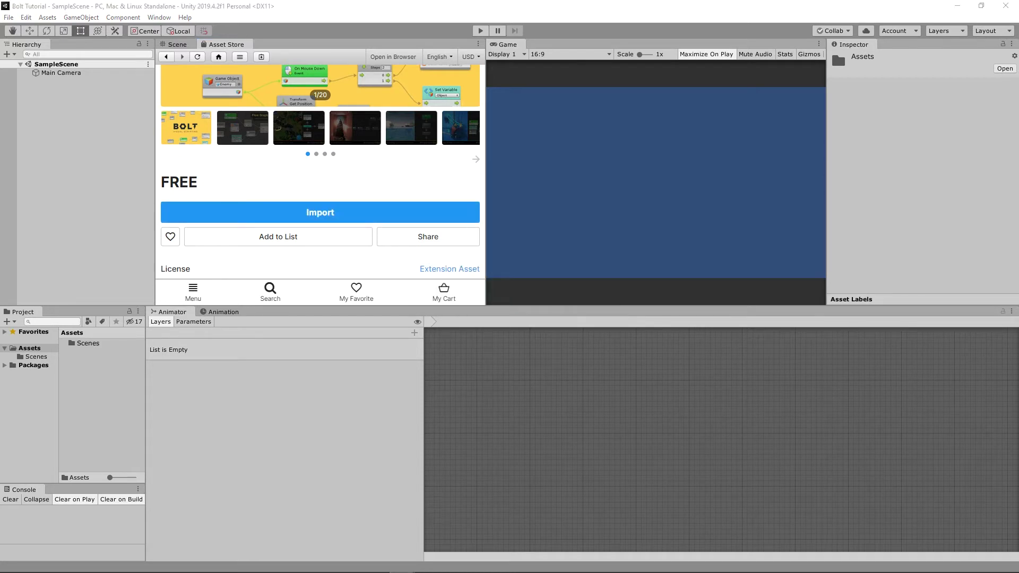
left_click_drag(376, 27, 277, 13)
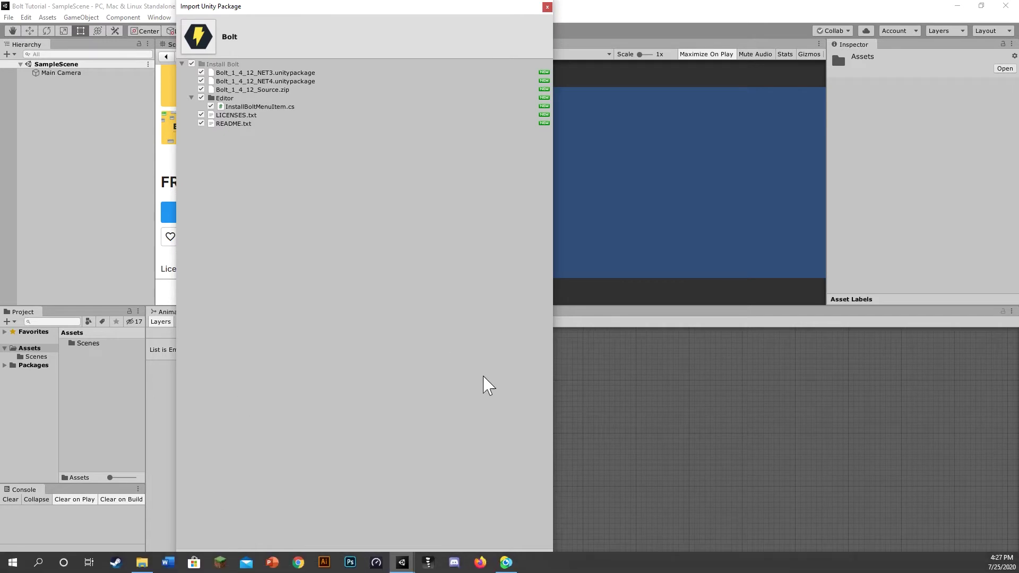
left_click(529, 558)
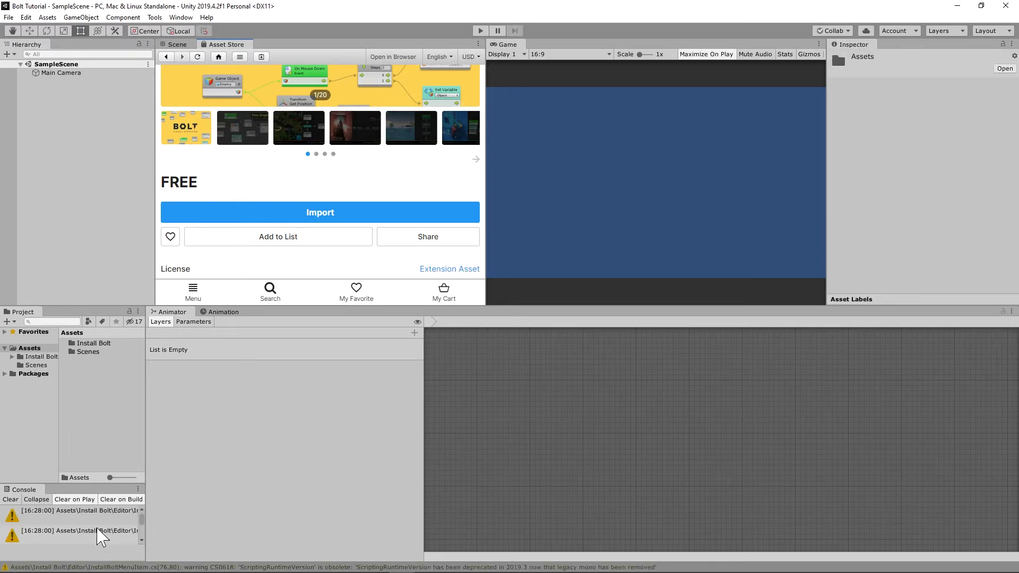
left_click(11, 500)
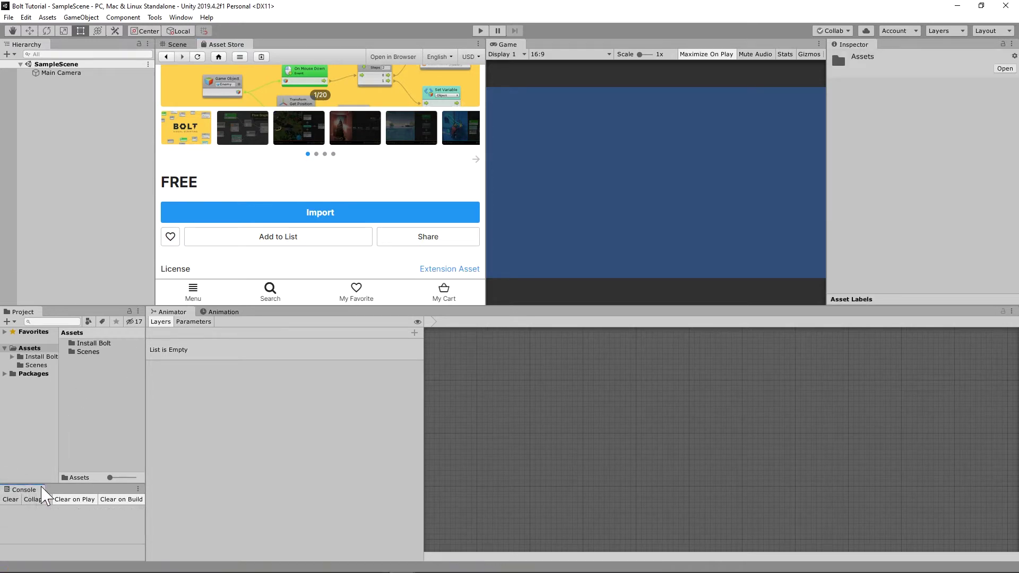
Widen the Project window and import the full Bolt_1_4_12_NET4 package from the Install Bolt folder.
double_click(89, 344)
left_click_drag(145, 366, 230, 372)
left_click(125, 361)
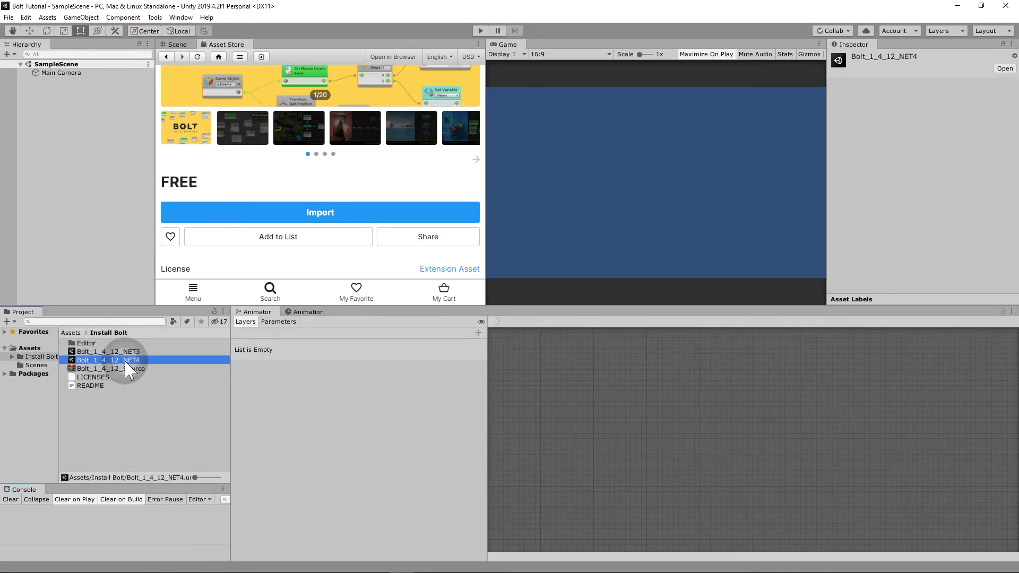
double_click(75, 361)
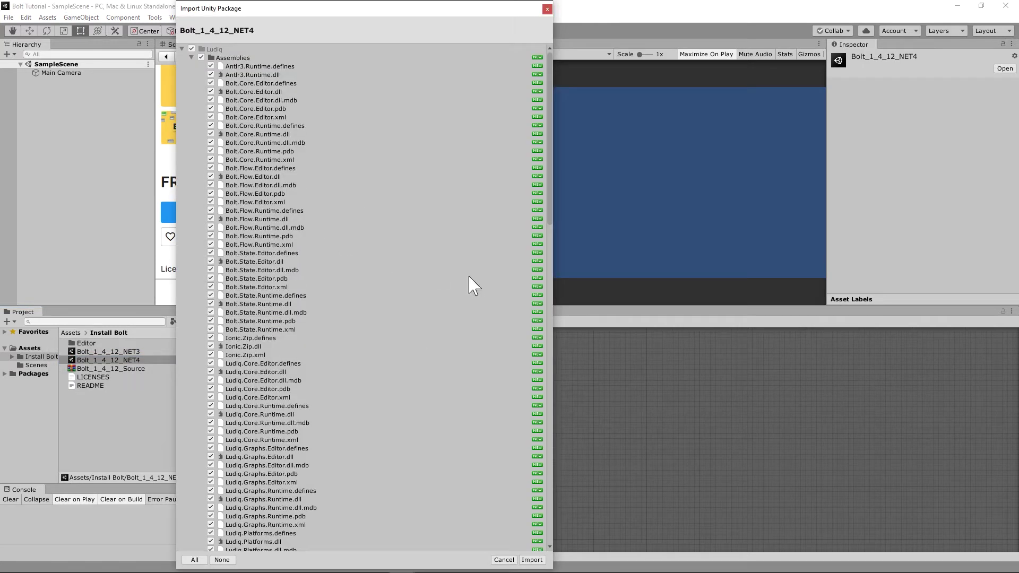
left_click(532, 560)
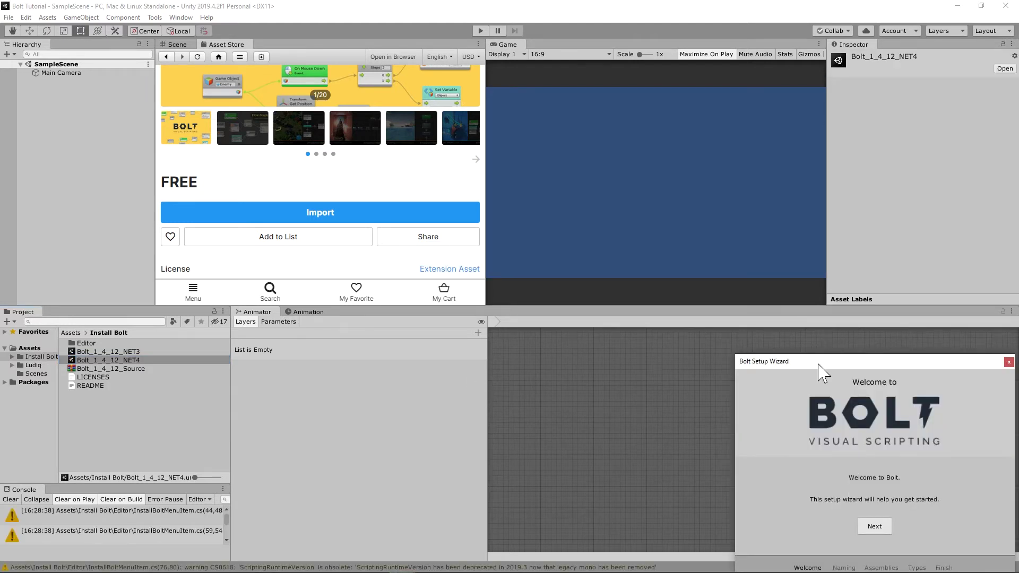
Run the Bolt setup wizard with Human Naming, keep the default assembly and type options, and generate the unit database.
left_click_drag(818, 364, 537, 275)
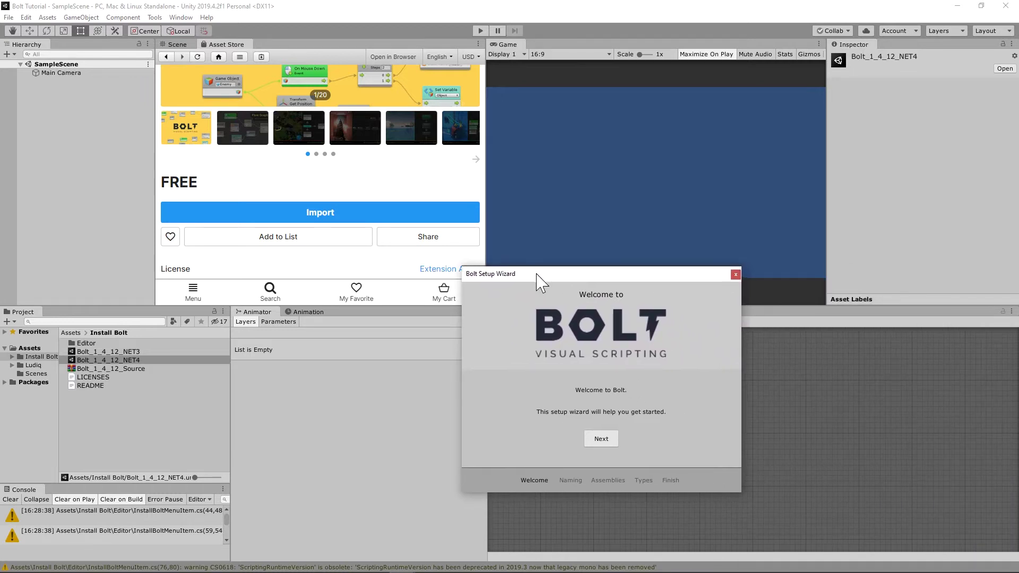
left_click(601, 440)
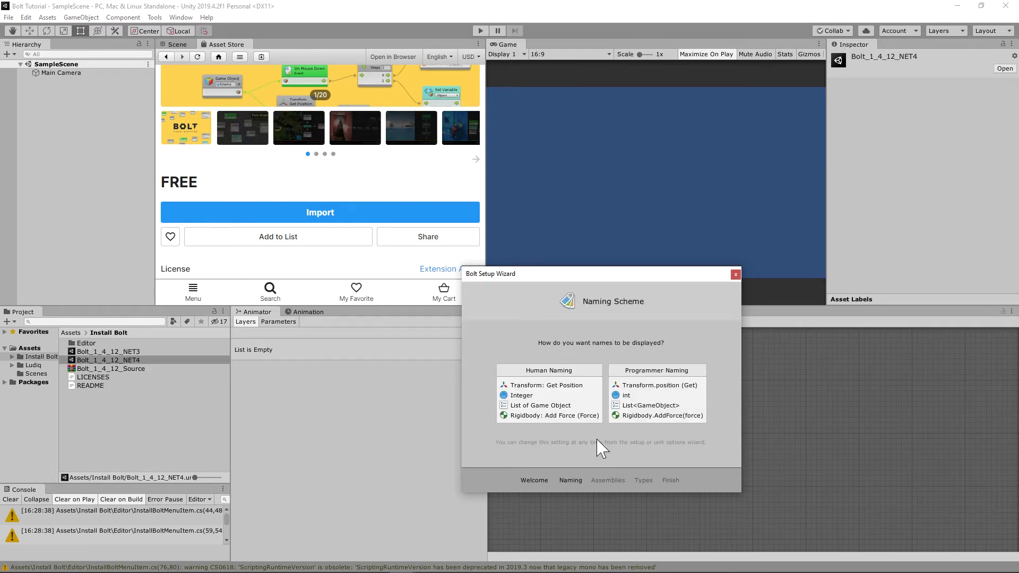
left_click(538, 372)
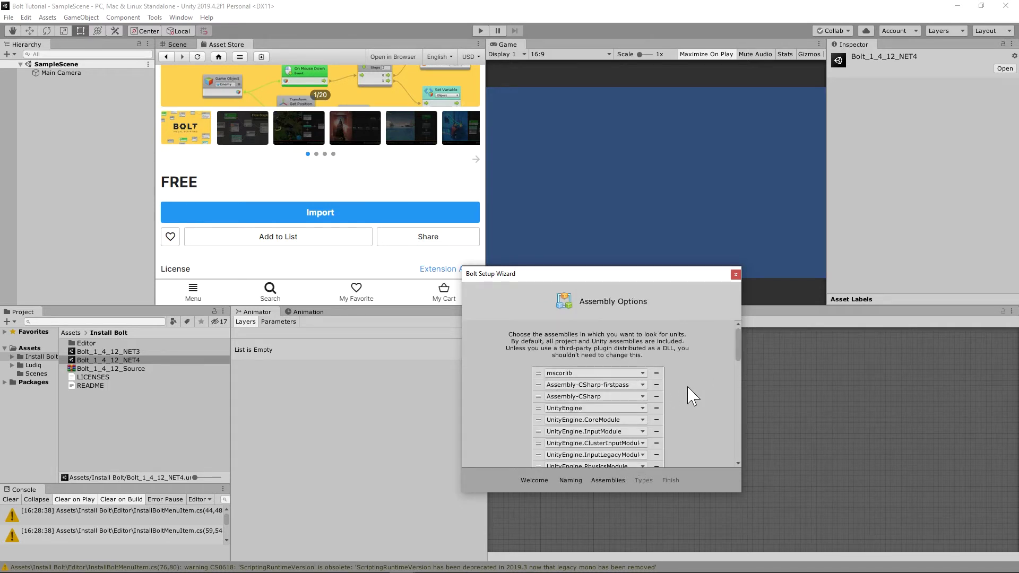
left_click_drag(737, 340, 737, 455)
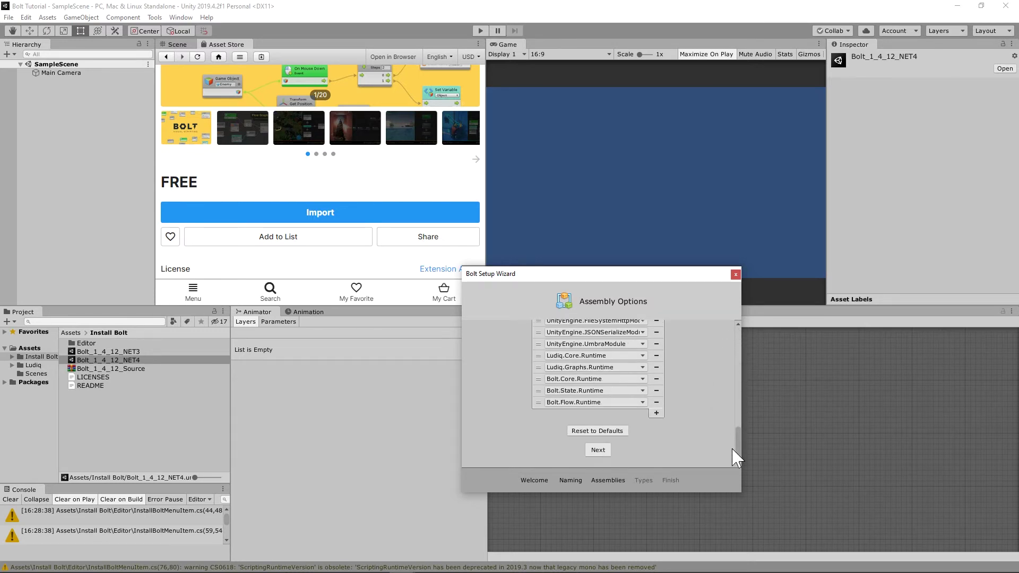
left_click(605, 454)
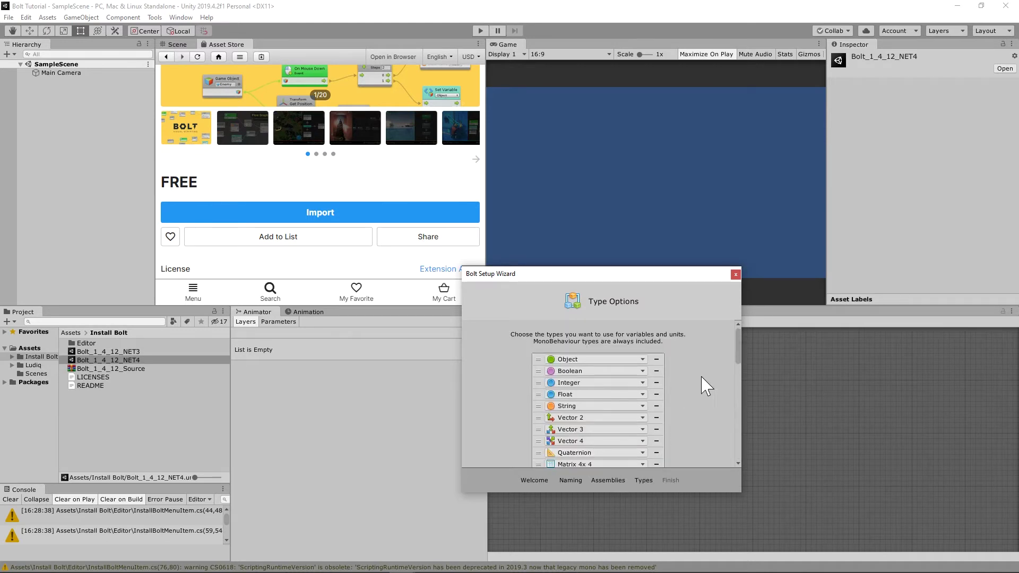
left_click_drag(737, 349, 728, 480)
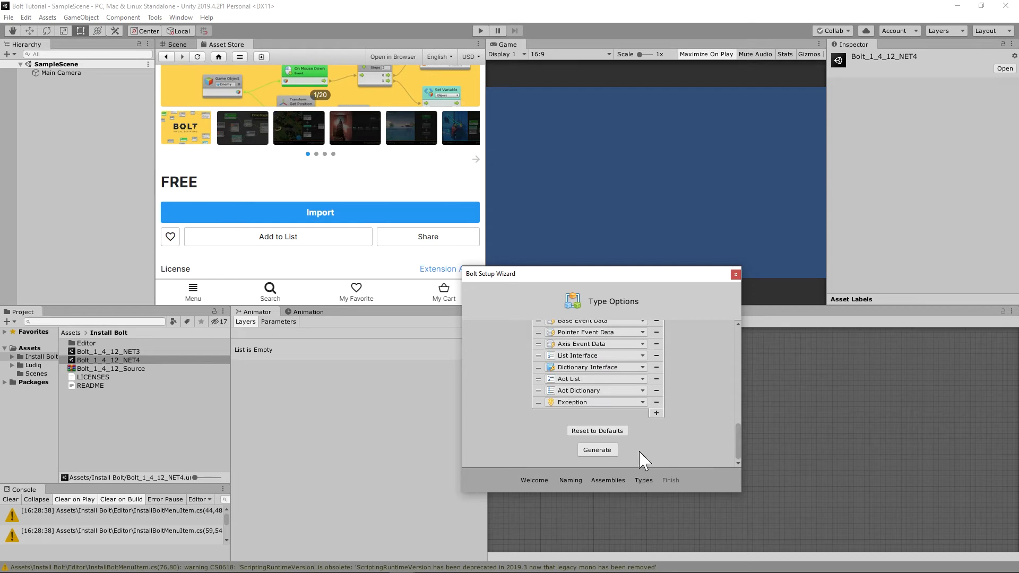
left_click(601, 450)
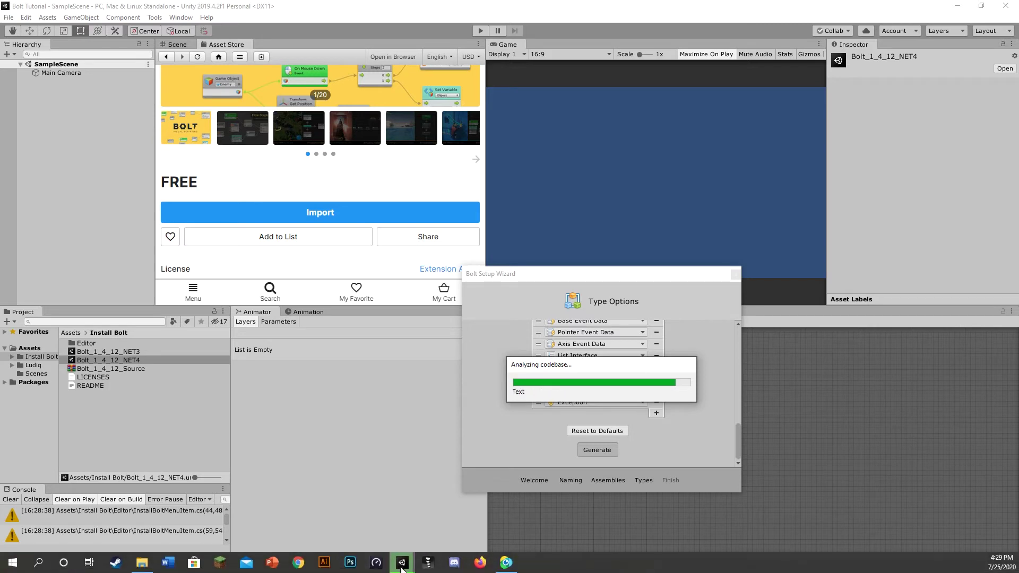
View the Menu scene in the Bolt Project 2 editor window and return to the Bolt Tutorial project.
mouse_move(402, 569)
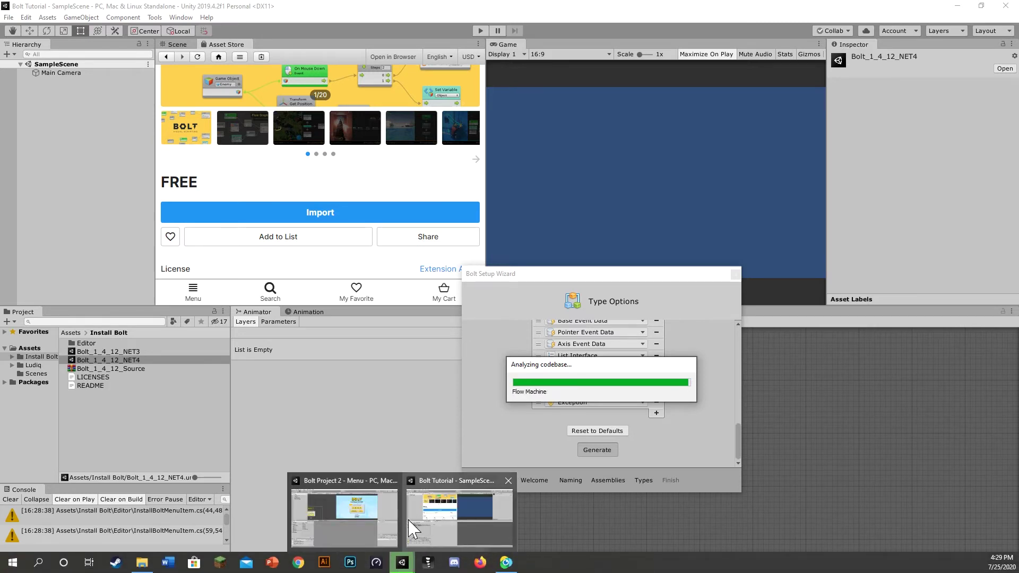
mouse_move(351, 510)
left_click(347, 485)
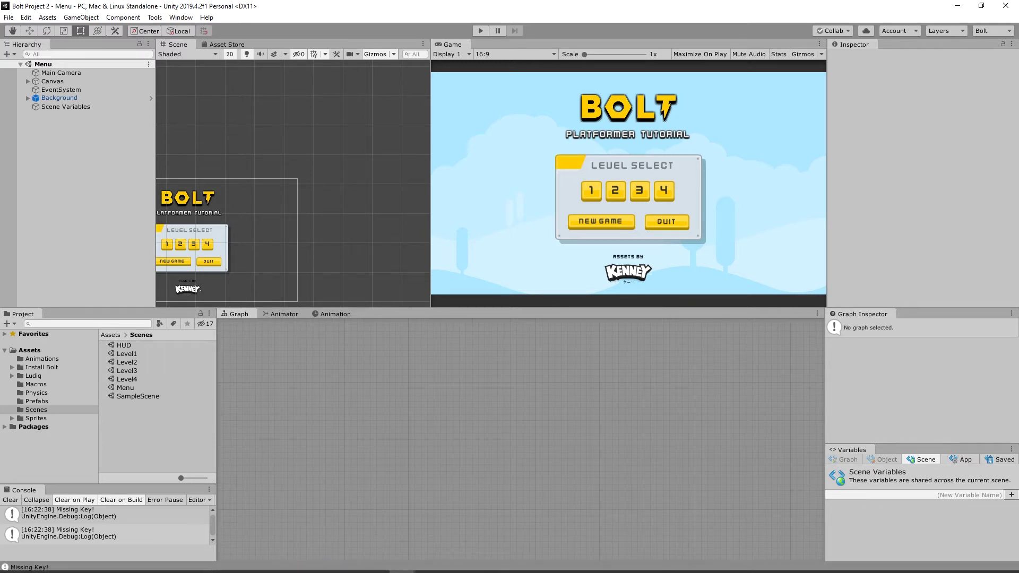
left_click(402, 563)
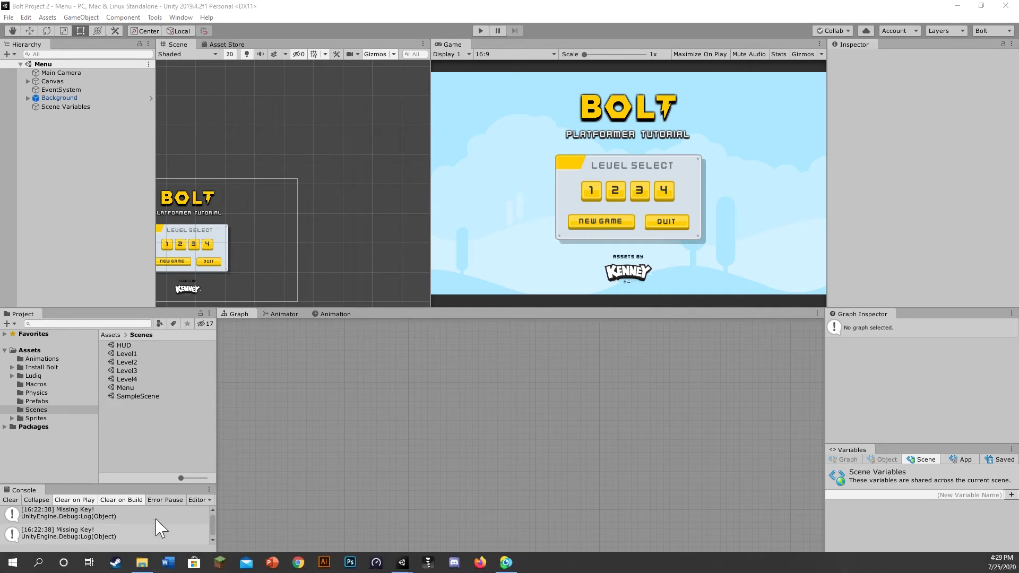
mouse_move(407, 570)
left_click(364, 523)
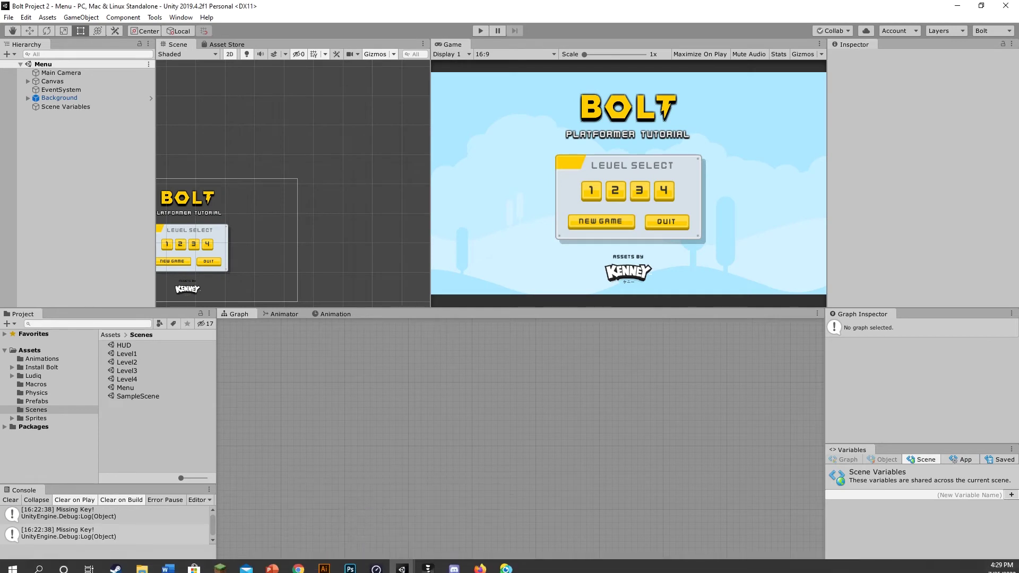
mouse_move(401, 570)
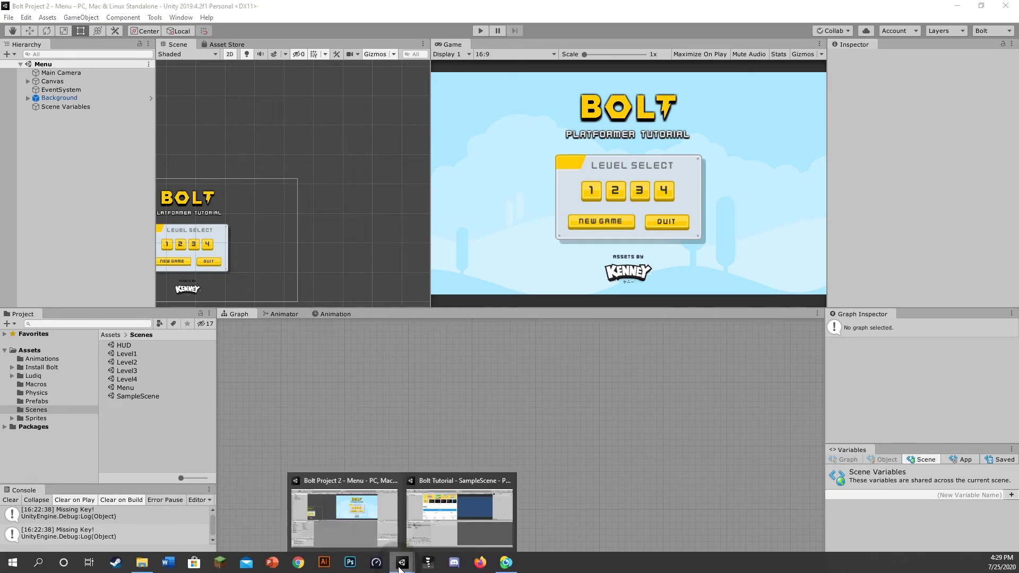
left_click(450, 525)
left_click(449, 526)
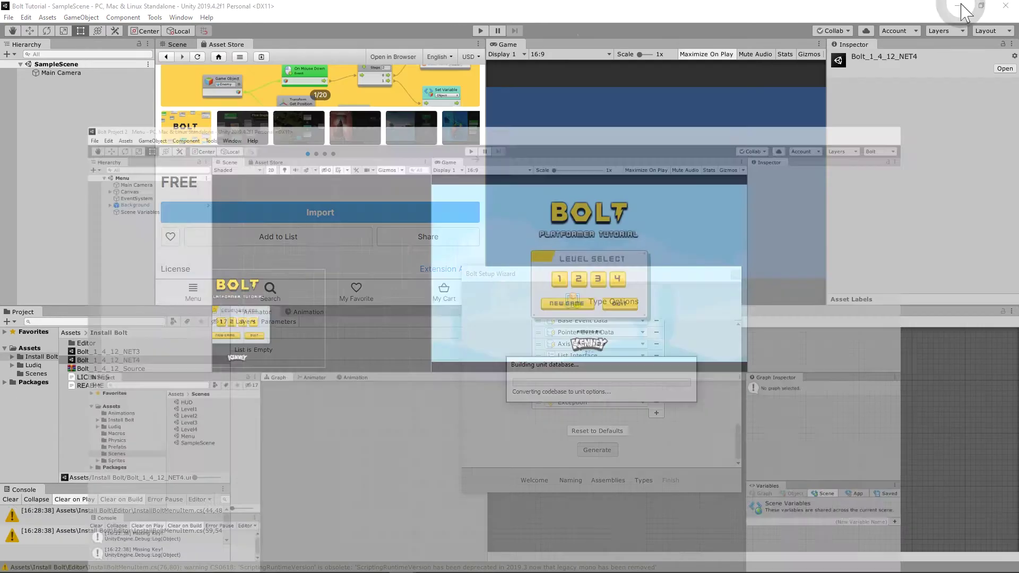
left_click(957, 6)
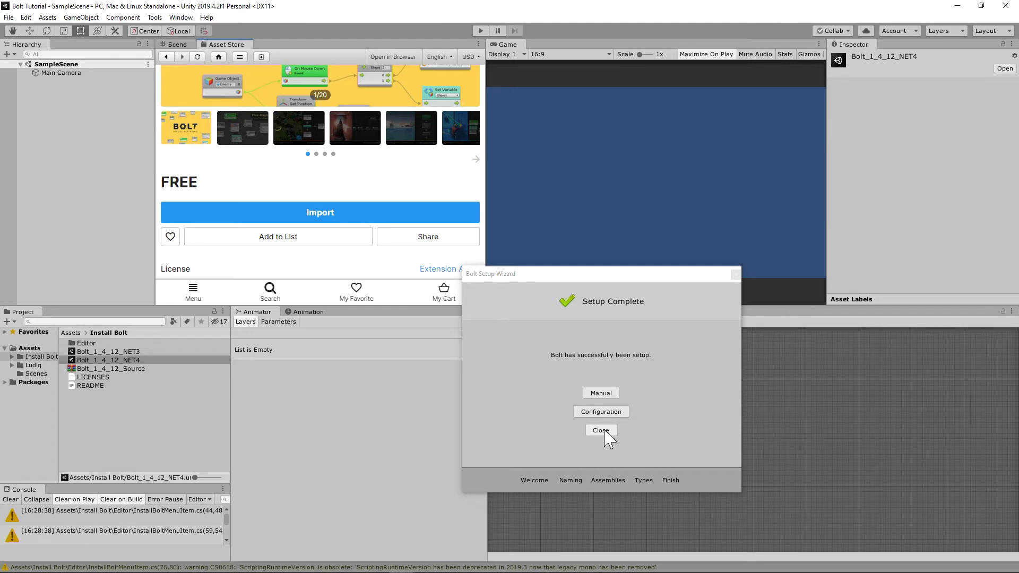
Close the completed Bolt setup wizard and clear the console.
left_click(602, 431)
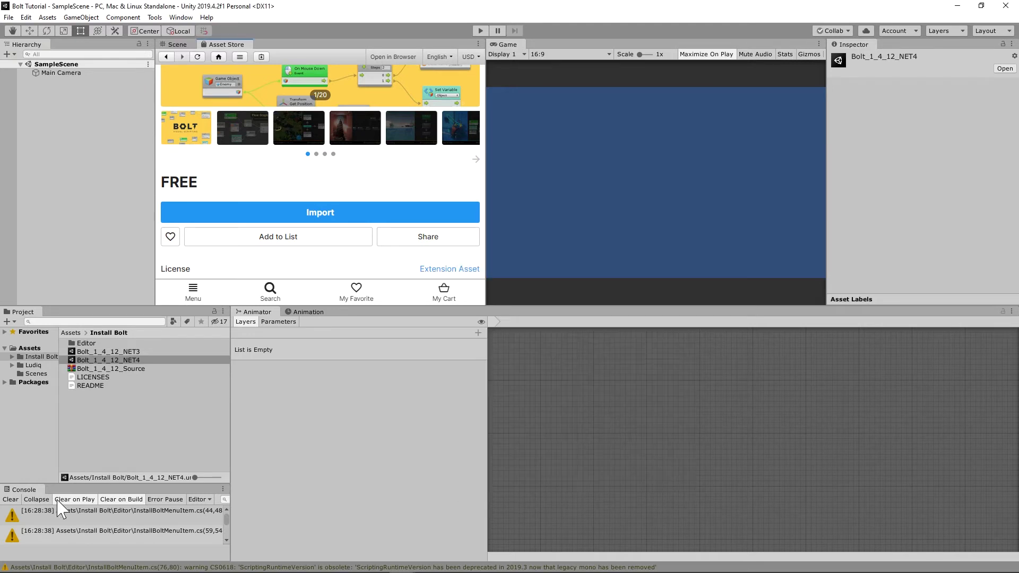
left_click(12, 499)
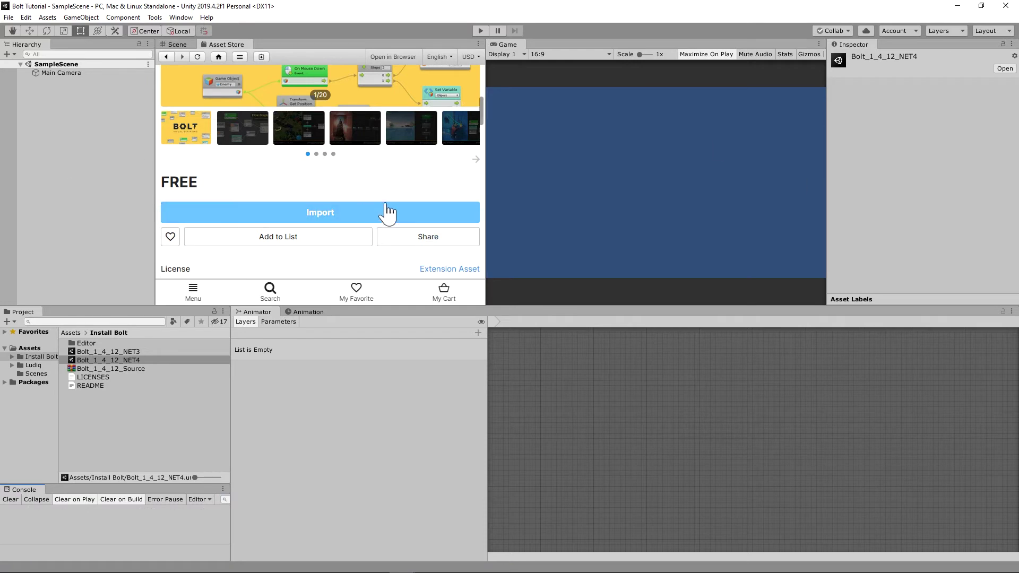
Widen the Asset Store window and search the store for "bolt platform".
scroll(318, 183, "down", 5)
scroll(353, 213, "down", 15)
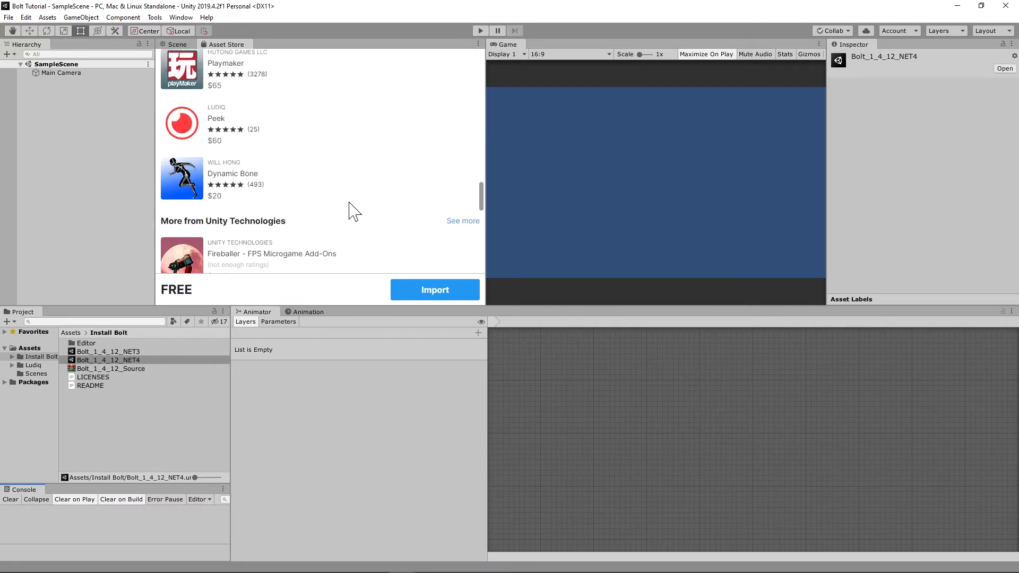
scroll(353, 207, "up", 20)
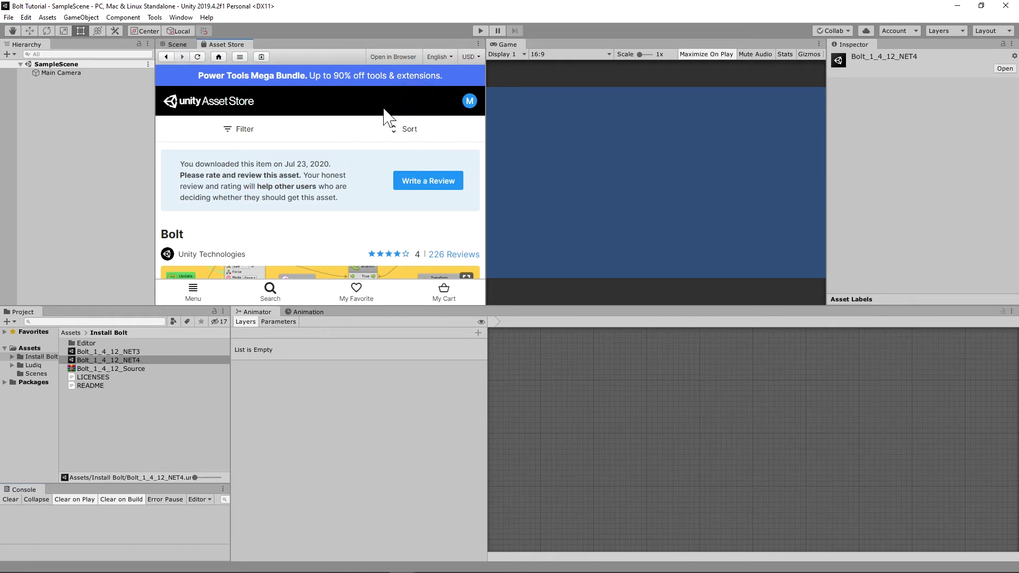
left_click_drag(486, 189, 631, 192)
left_click(359, 101)
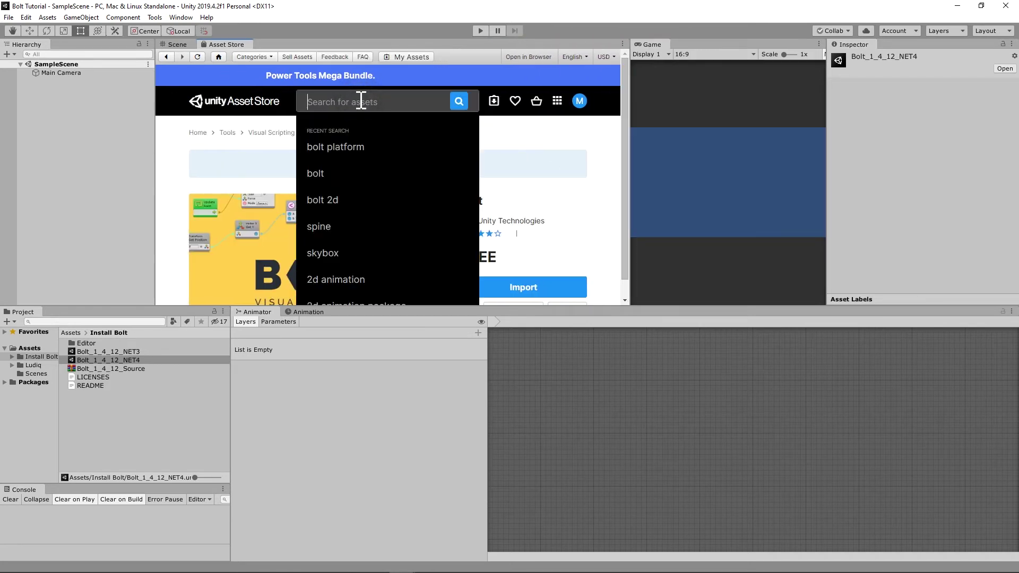
left_click(354, 145)
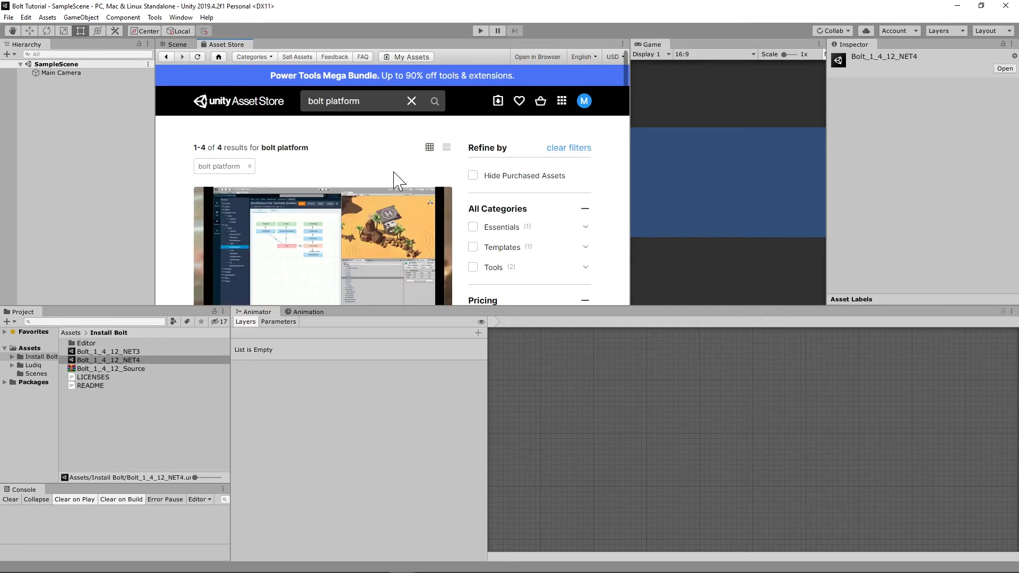
Open the Bolt Kit: Platformer Tutorial Assets store page from the search results and start importing the package.
scroll(398, 180, "down", 5)
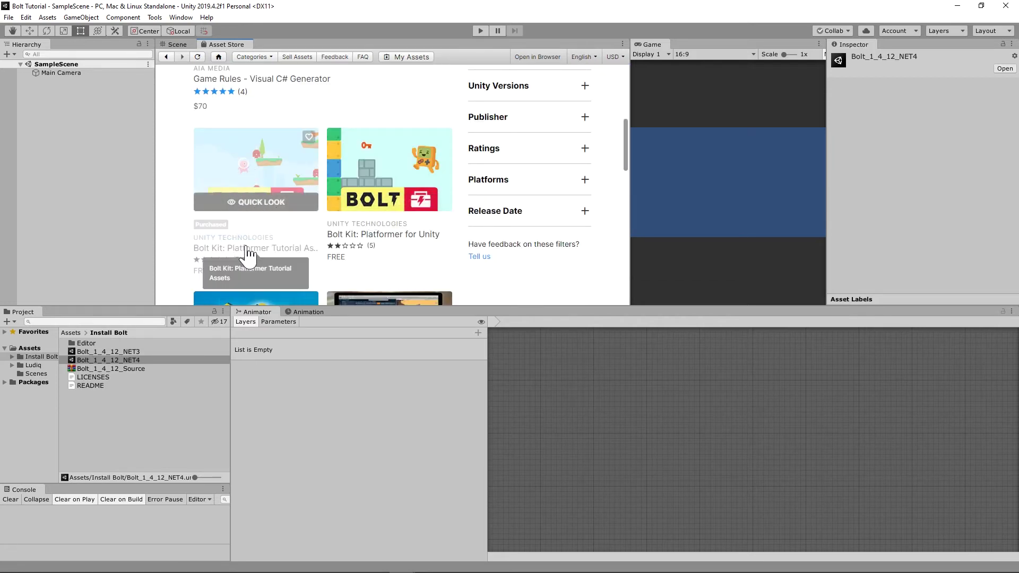
left_click(248, 250)
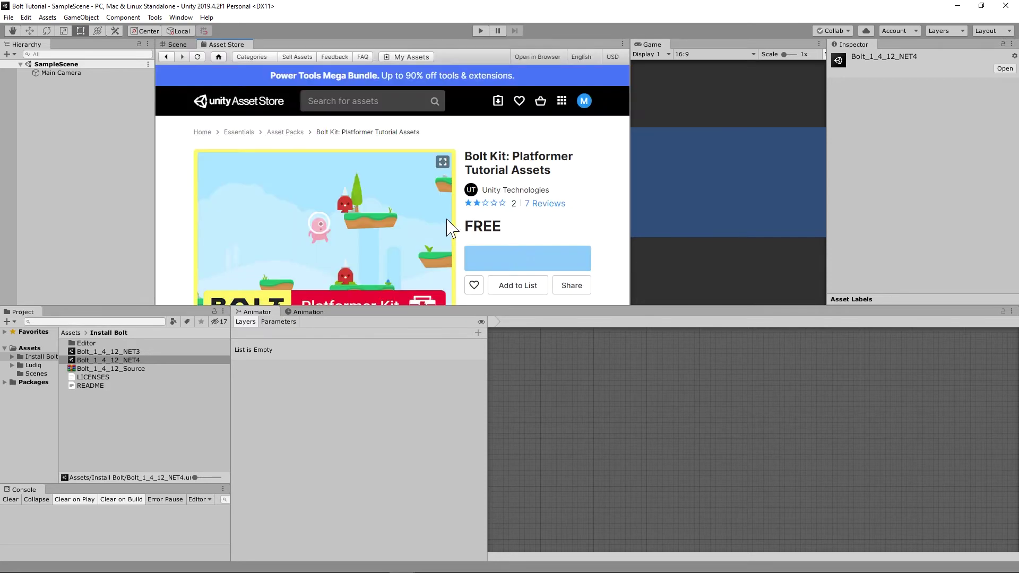
scroll(552, 228, "down", 1)
scroll(555, 247, "down", 1)
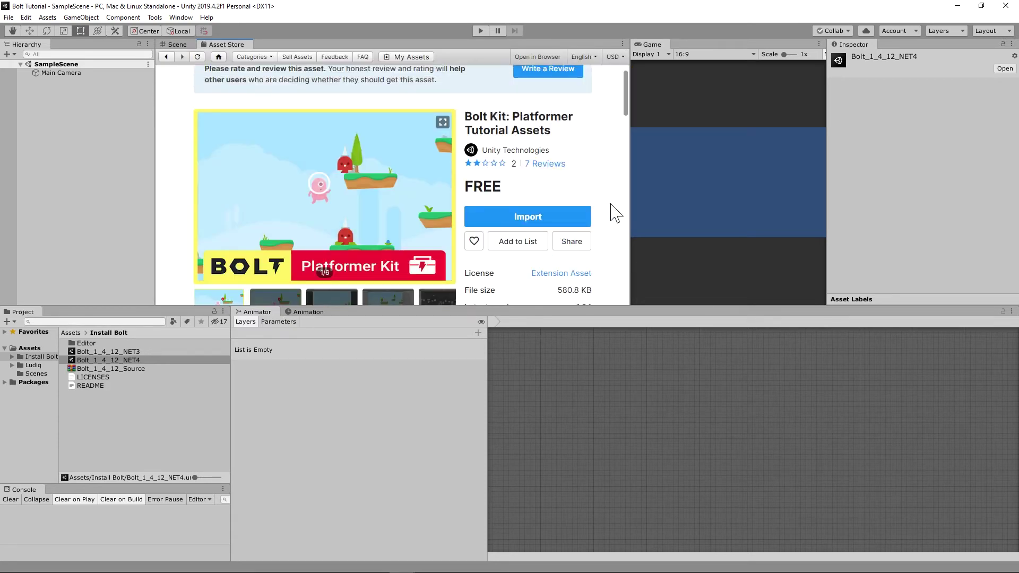
left_click(560, 222)
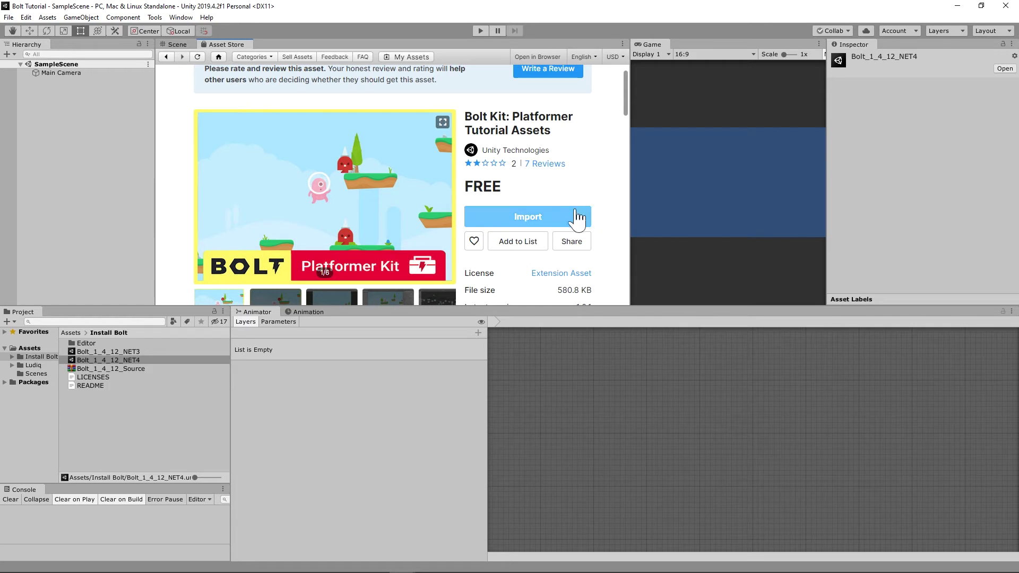
left_click(531, 218)
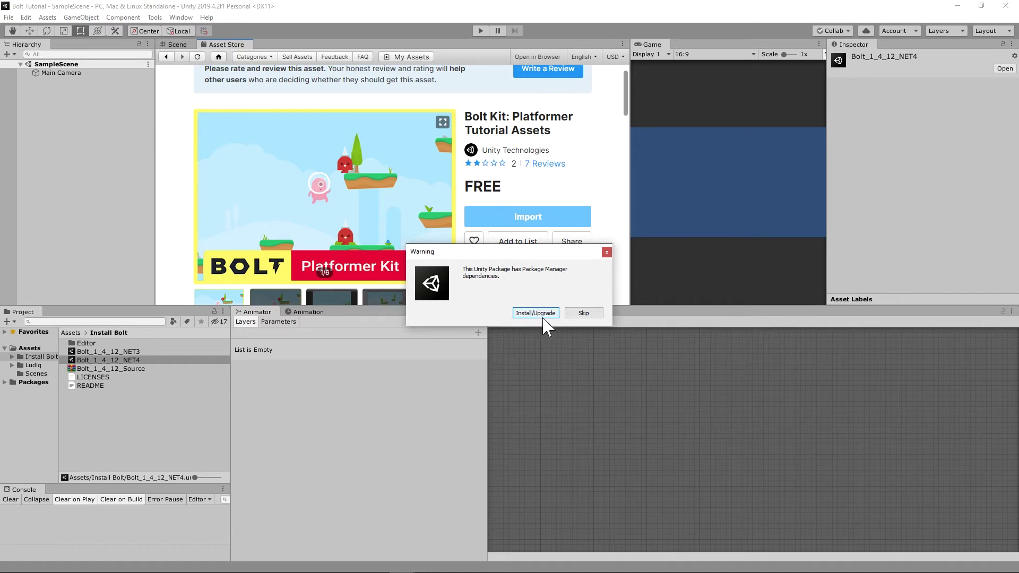
Skip the Package Manager dependencies and import all files of the Bolt Kit Platformer Tutorial Assets package.
left_click(582, 314)
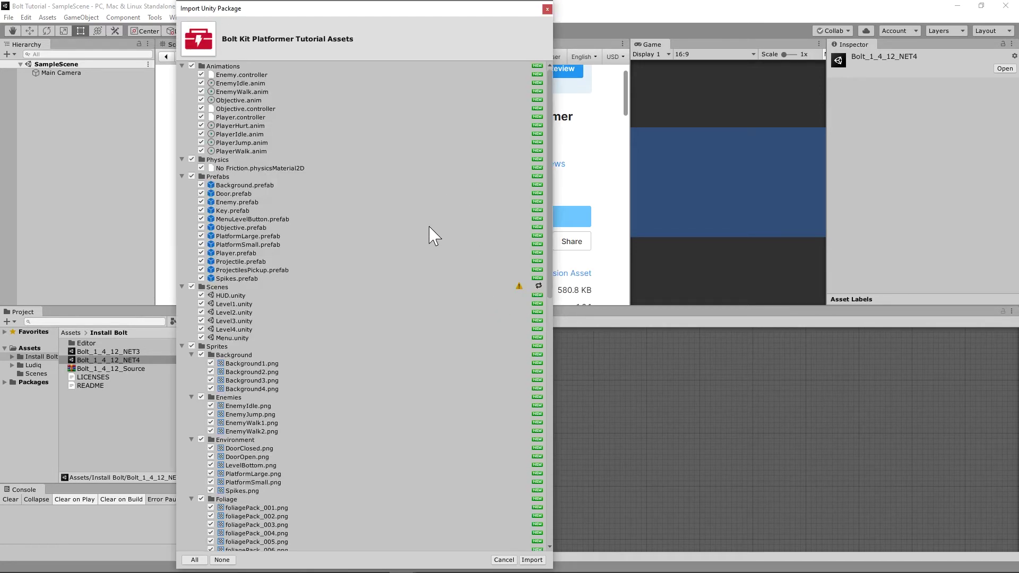
scroll(452, 372, "down", 3)
scroll(470, 430, "down", 20)
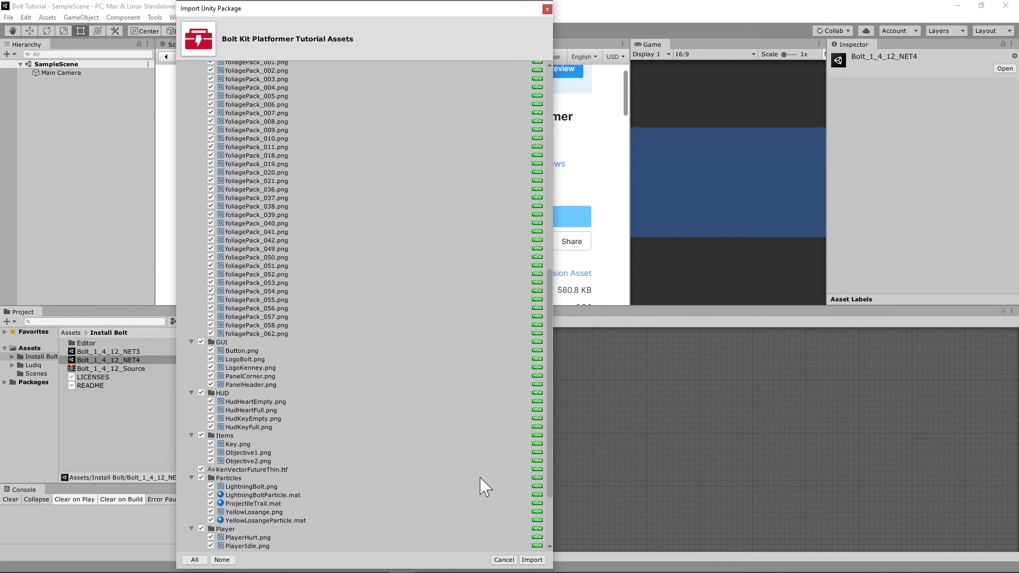
left_click(533, 560)
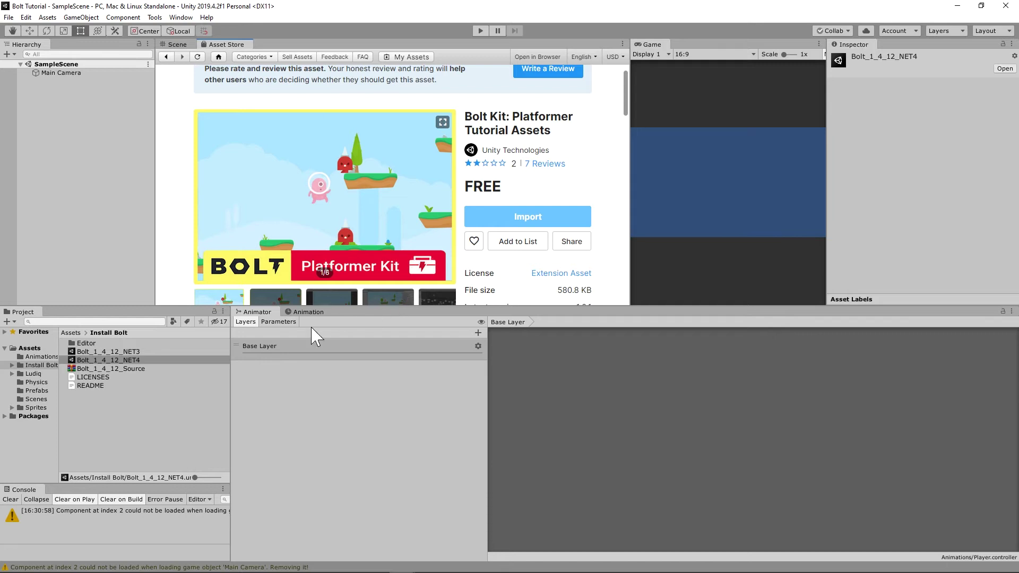
Open the Level1 scene from the Scenes folder, show it in the Scene view and widen the Game view.
left_click(25, 400)
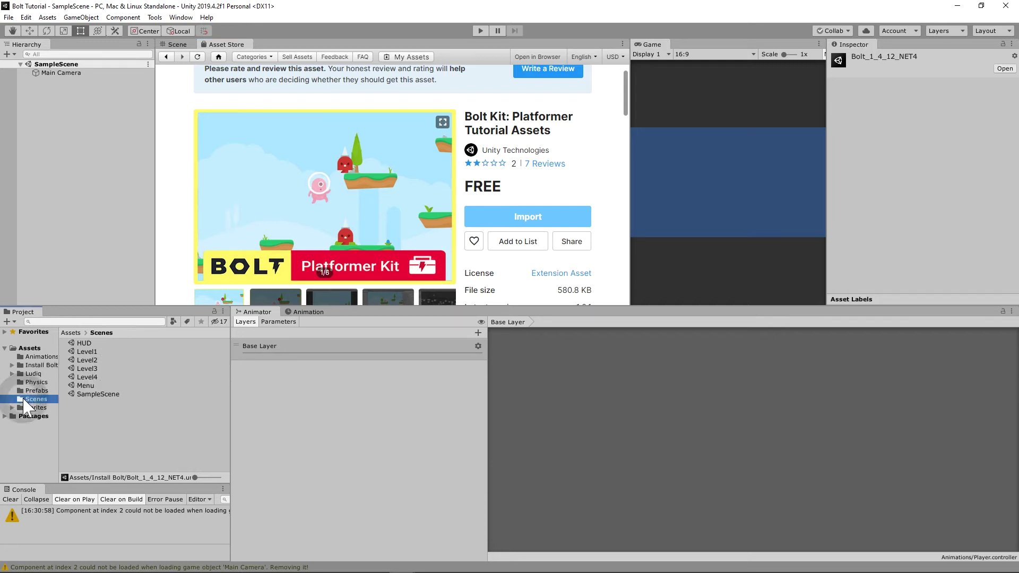
double_click(83, 352)
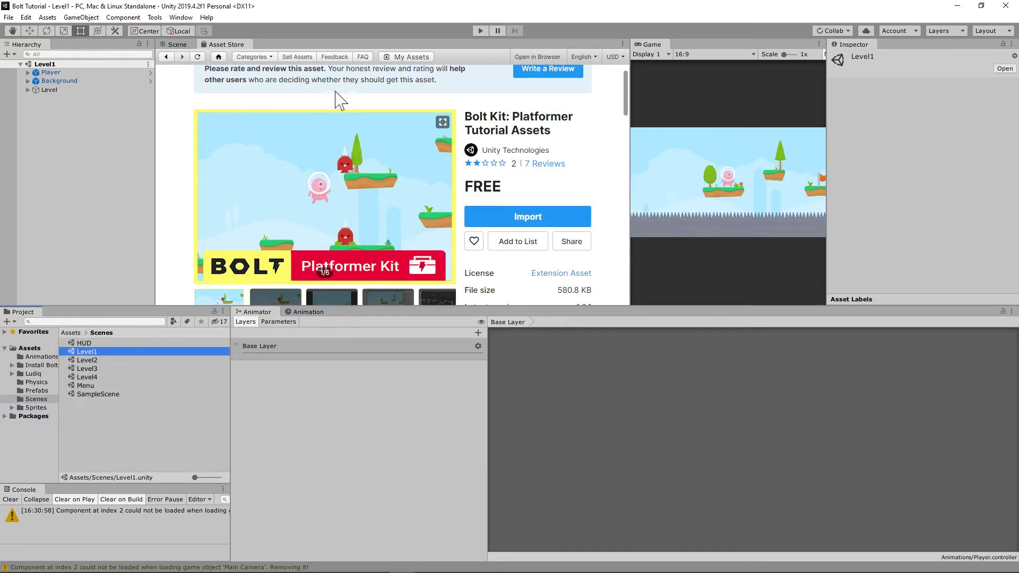
left_click(178, 45)
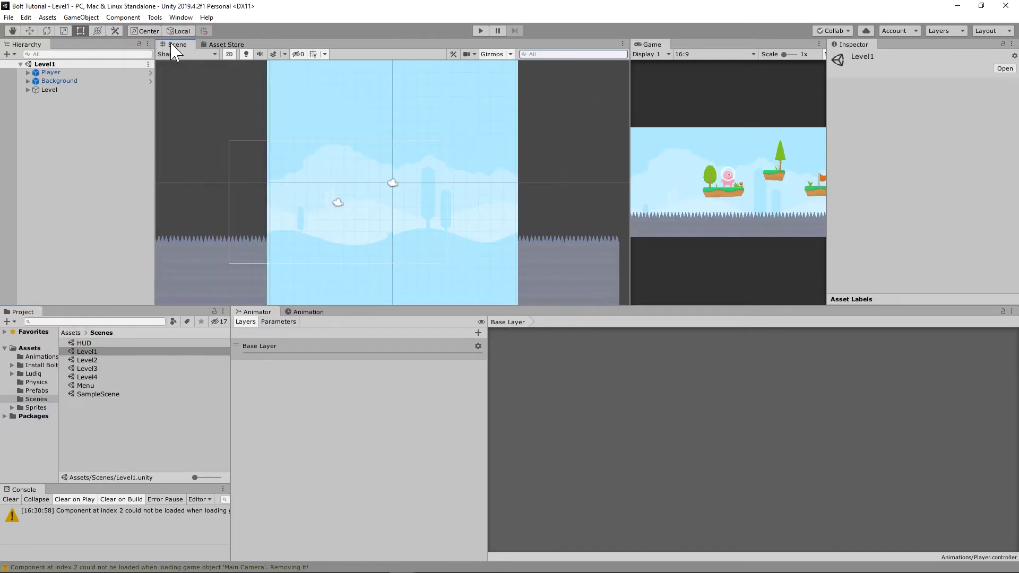
left_click_drag(630, 43, 448, 59)
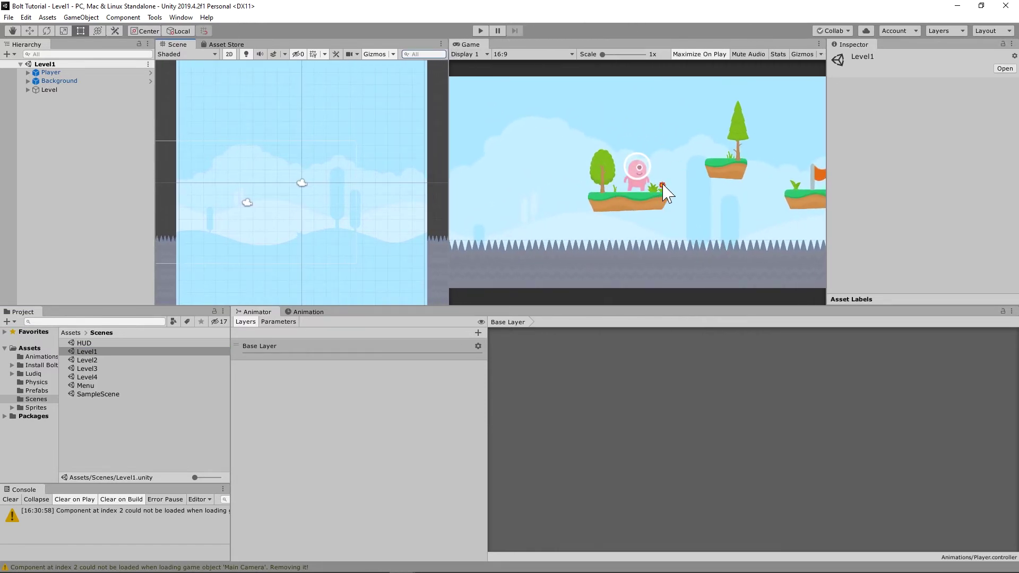
Run Level1 in Play mode to check the game view, and stop playback.
left_click(479, 30)
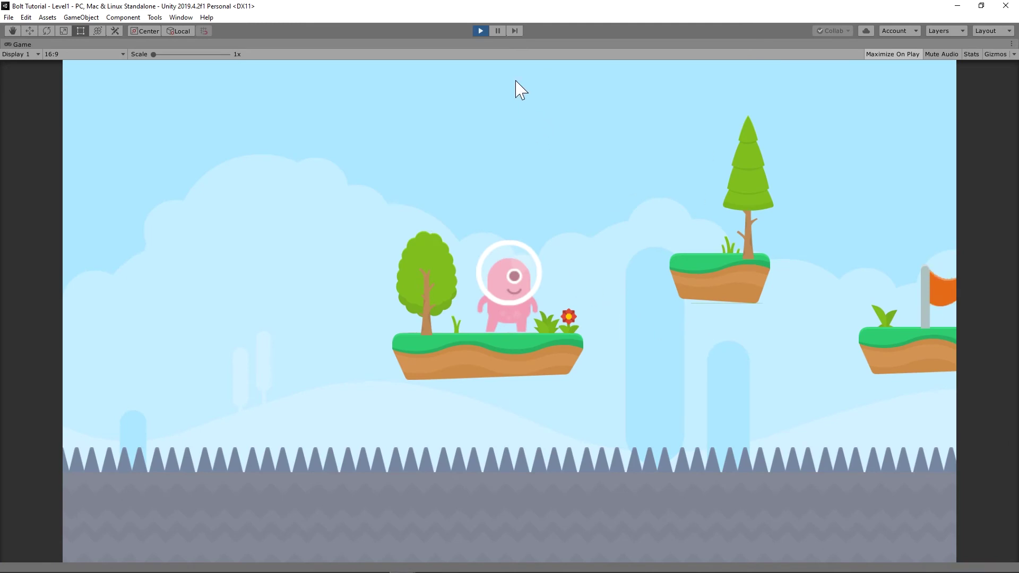
left_click(480, 33)
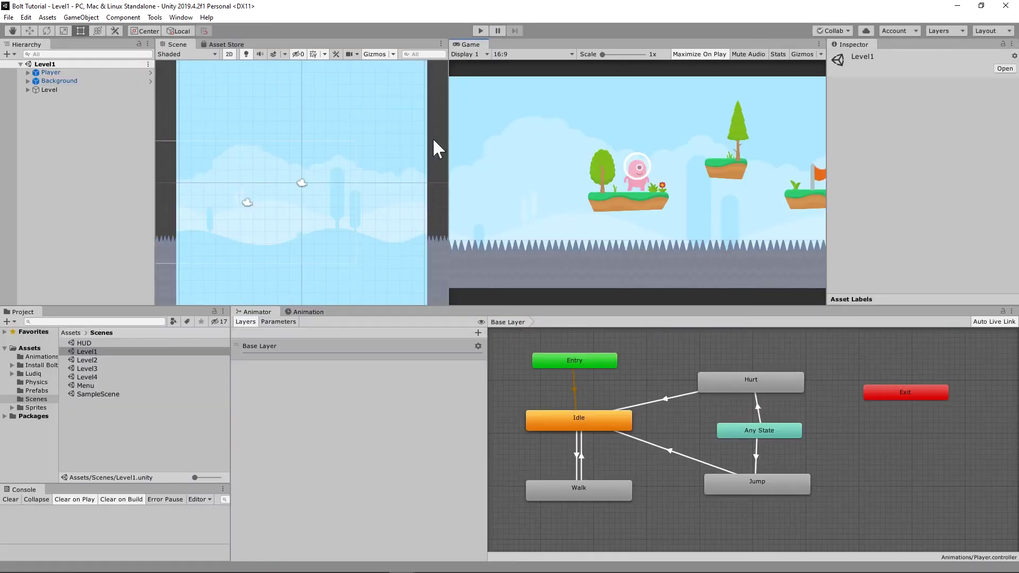
left_click(302, 144)
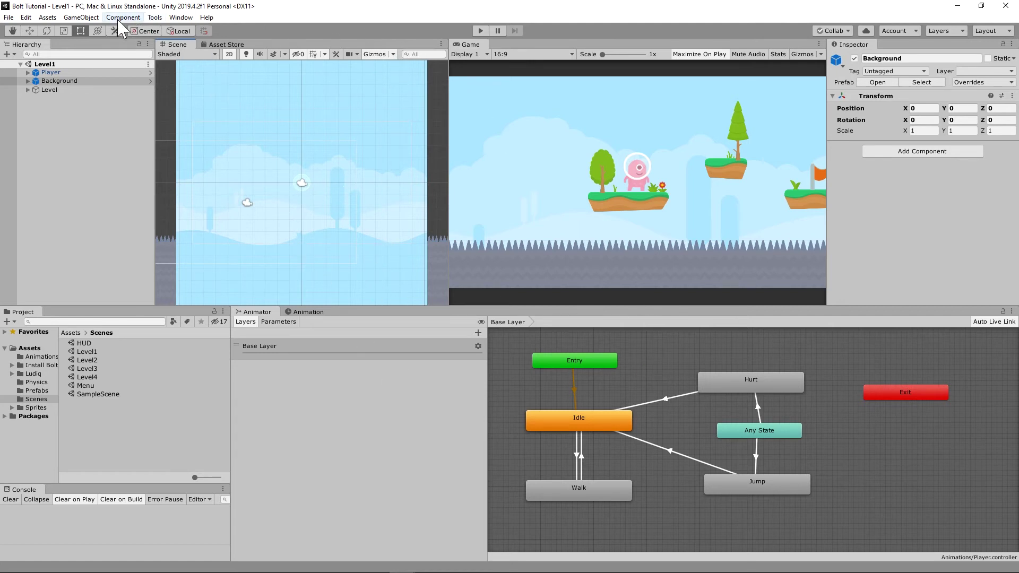
Open Bolt's Graph Inspector window and dock it beside the Animator, underneath the Inspector.
left_click(180, 18)
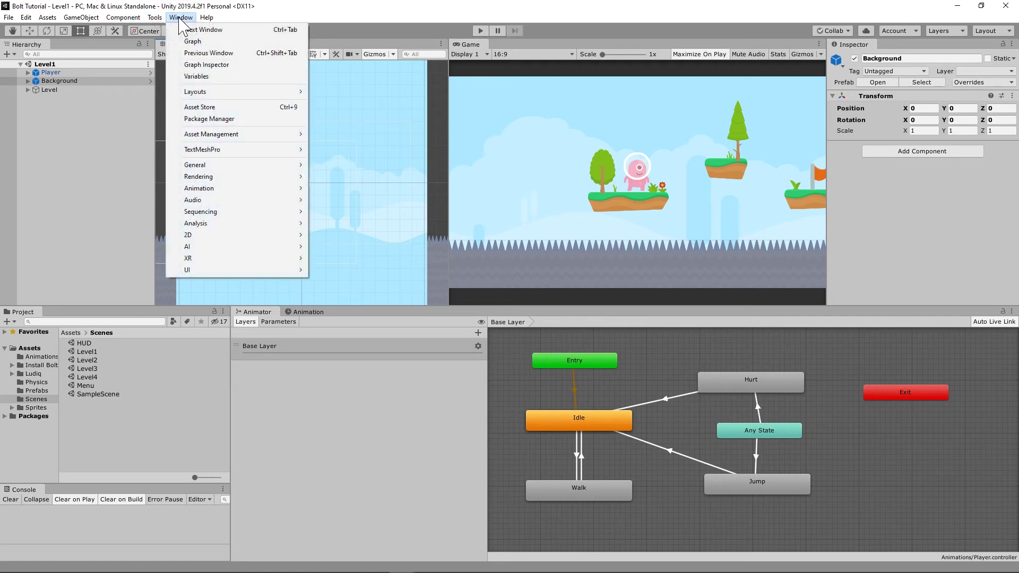
left_click(206, 64)
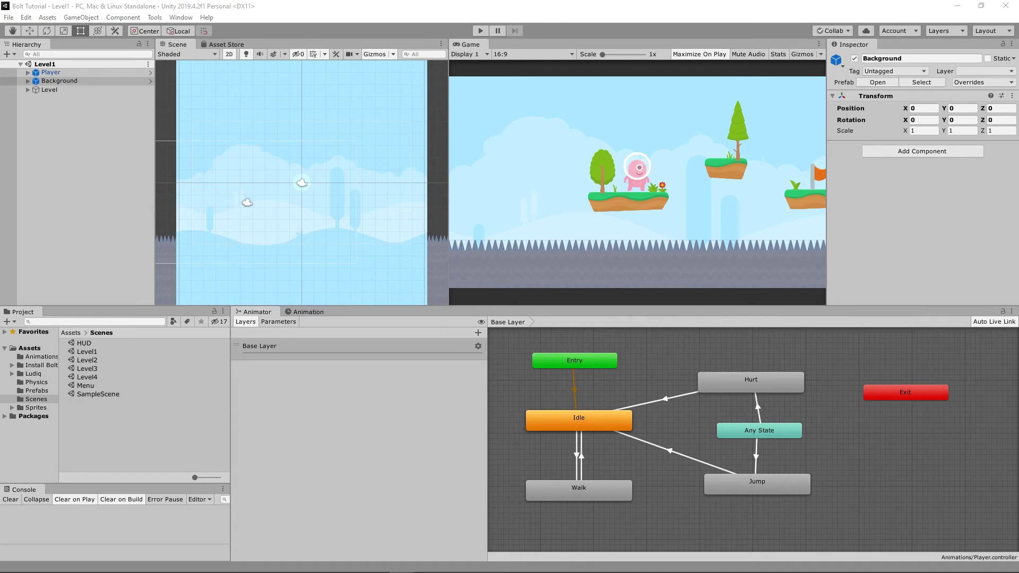
left_click_drag(175, 296, 967, 429)
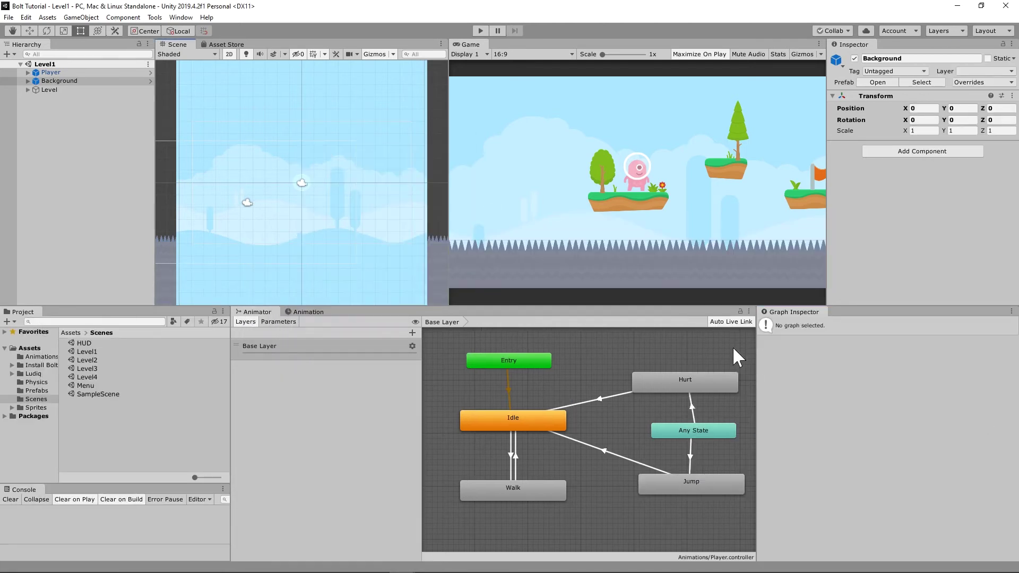
Open Bolt's Variables window and dock it below the Graph Inspector.
left_click(174, 18)
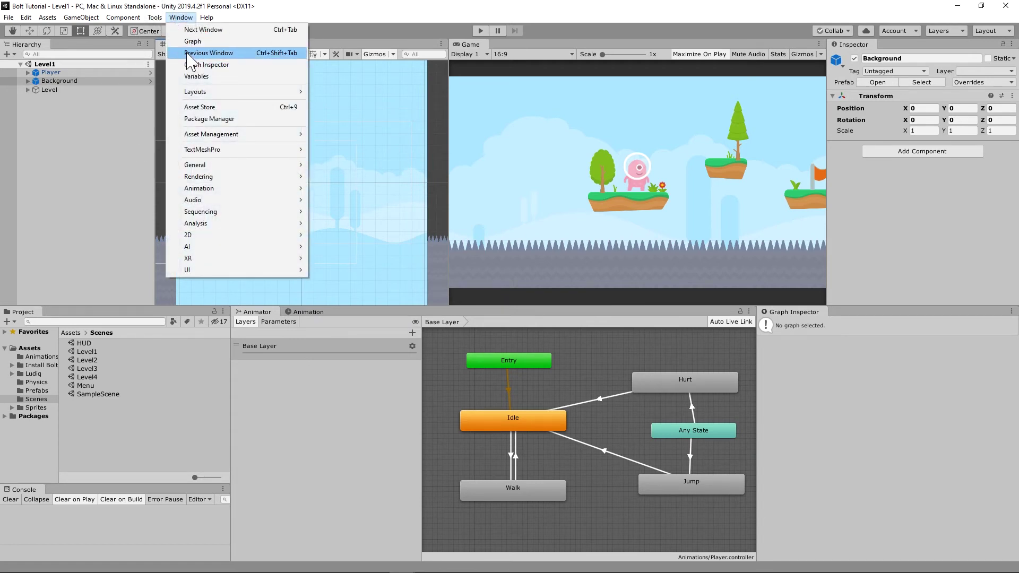
left_click(189, 76)
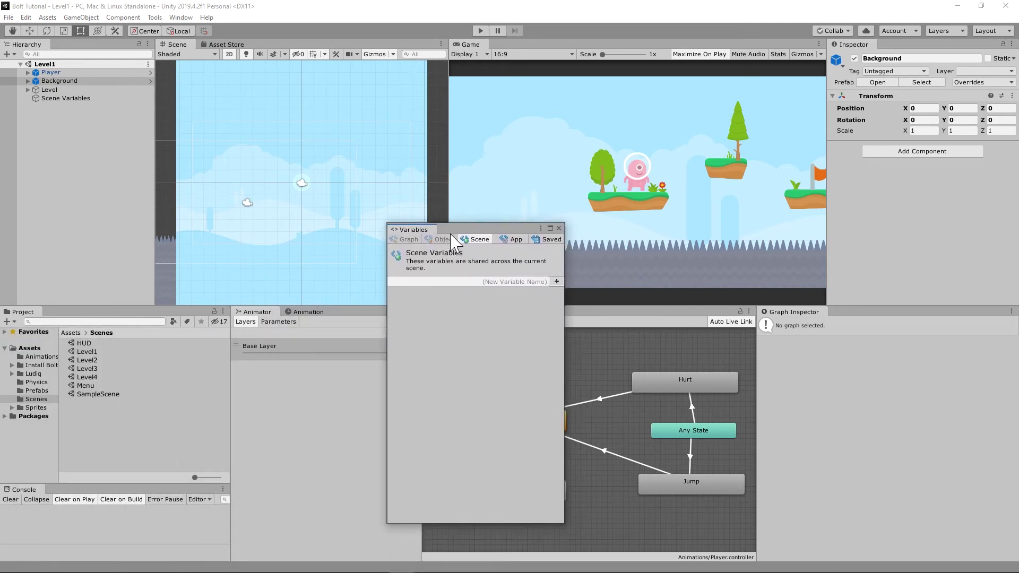
left_click_drag(403, 229, 825, 544)
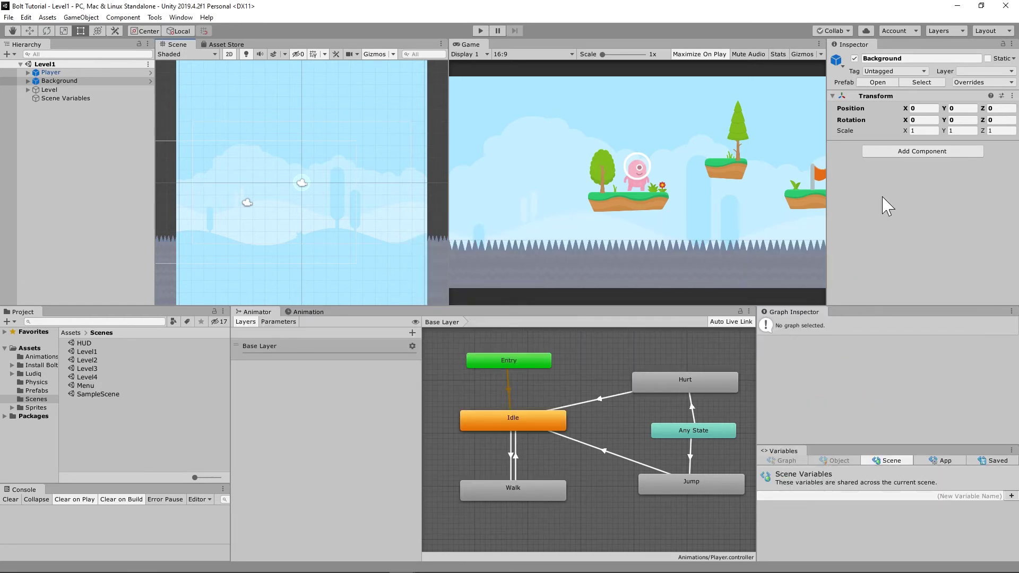
Load the Bolt window layout and slightly widen the Game view against the Scene view.
left_click(1001, 34)
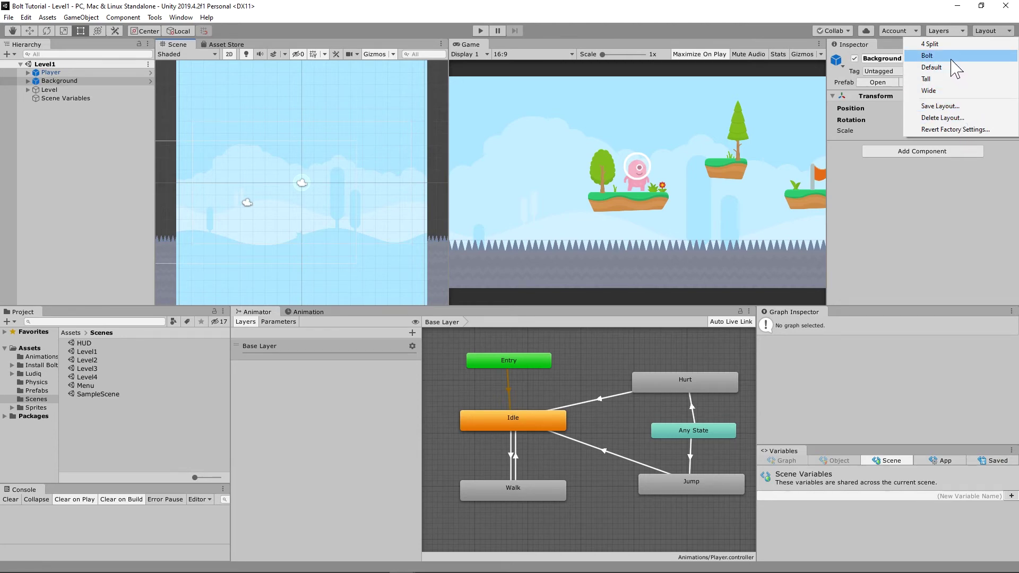
left_click(927, 55)
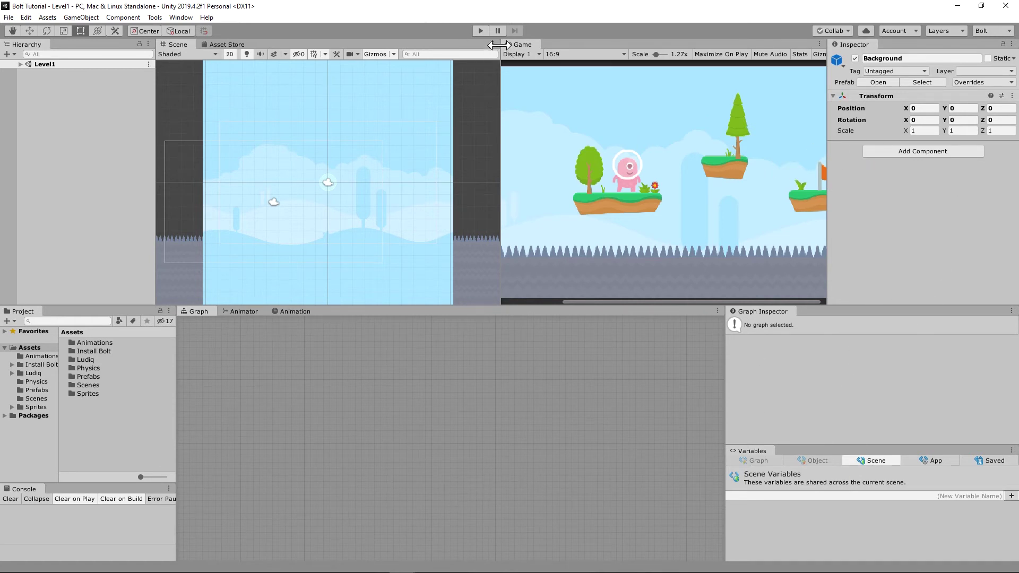
mouse_move(499, 45)
left_mouse_down()
mouse_move(469, 48)
mouse_move(492, 53)
left_mouse_up()
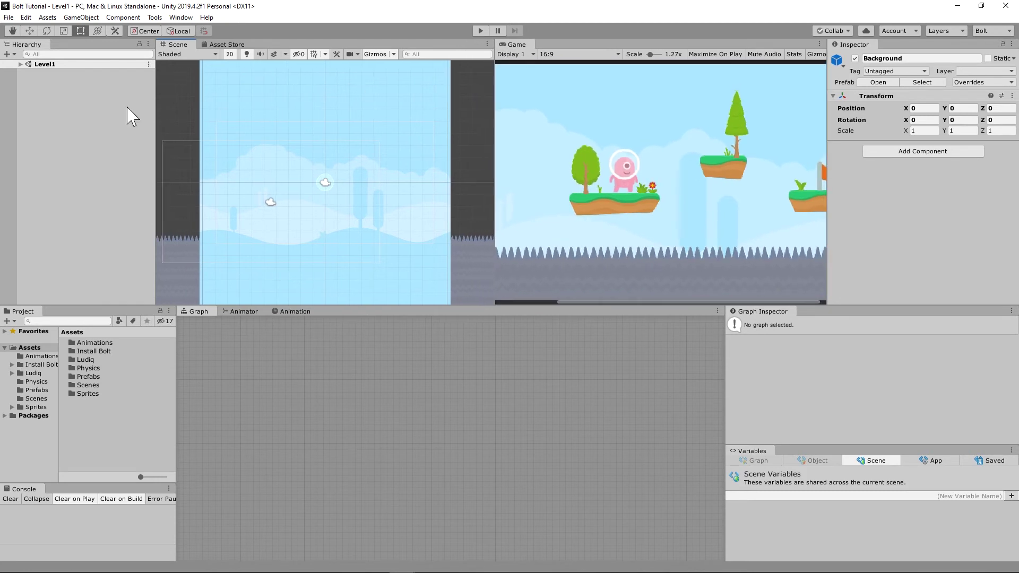
Expand the Level and Background objects in Level1 and set bg_layer4's Order in Layer to -1.
left_click(20, 64)
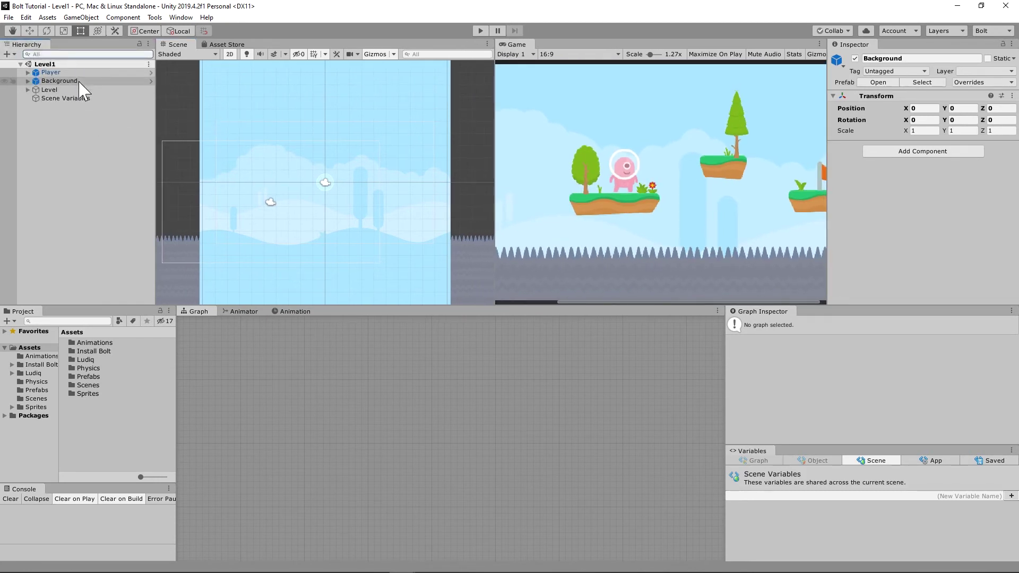
left_click(27, 89)
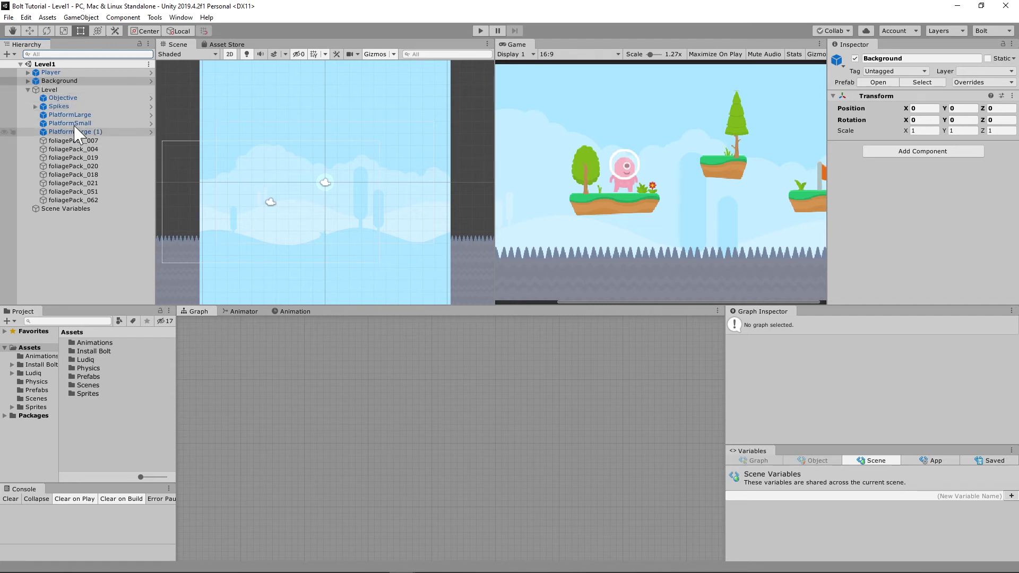
left_click(28, 81)
left_click(64, 89)
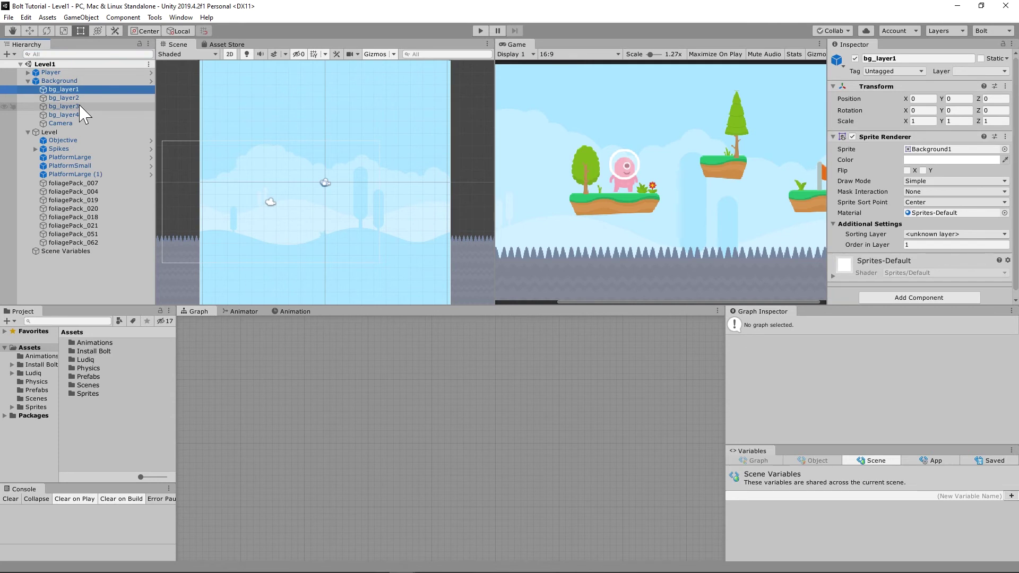
left_click(75, 115)
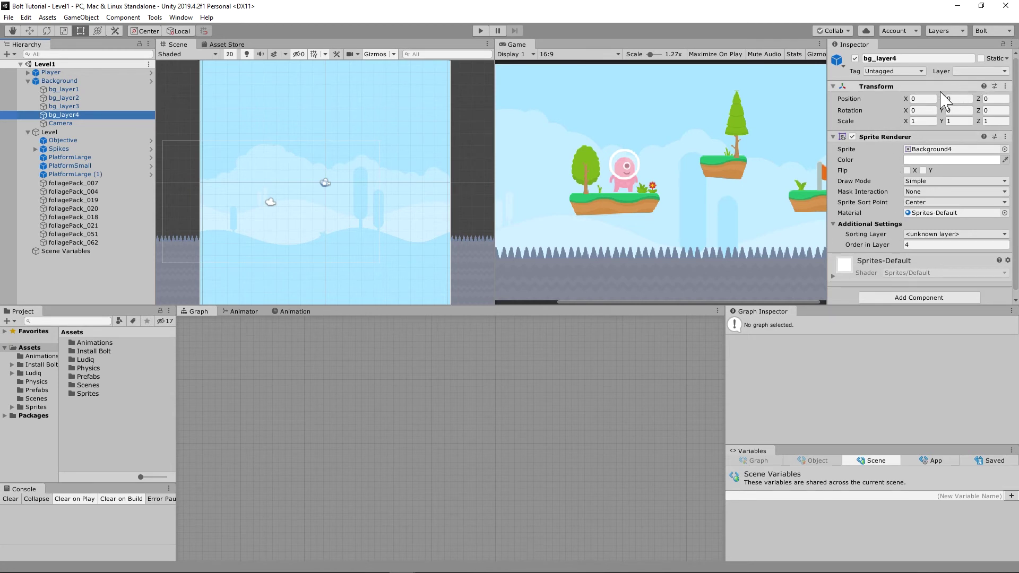
left_click(910, 244)
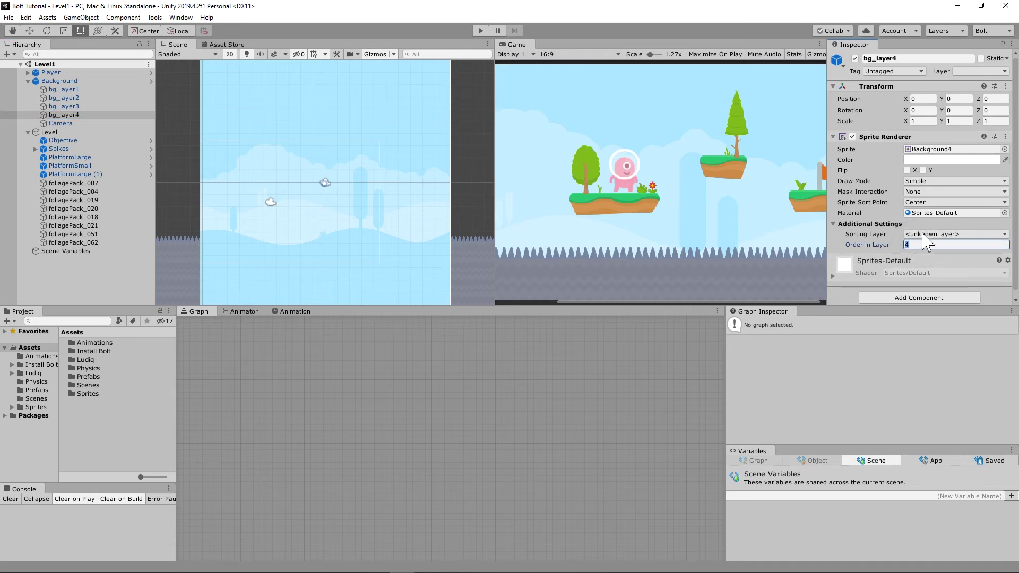
type("-1")
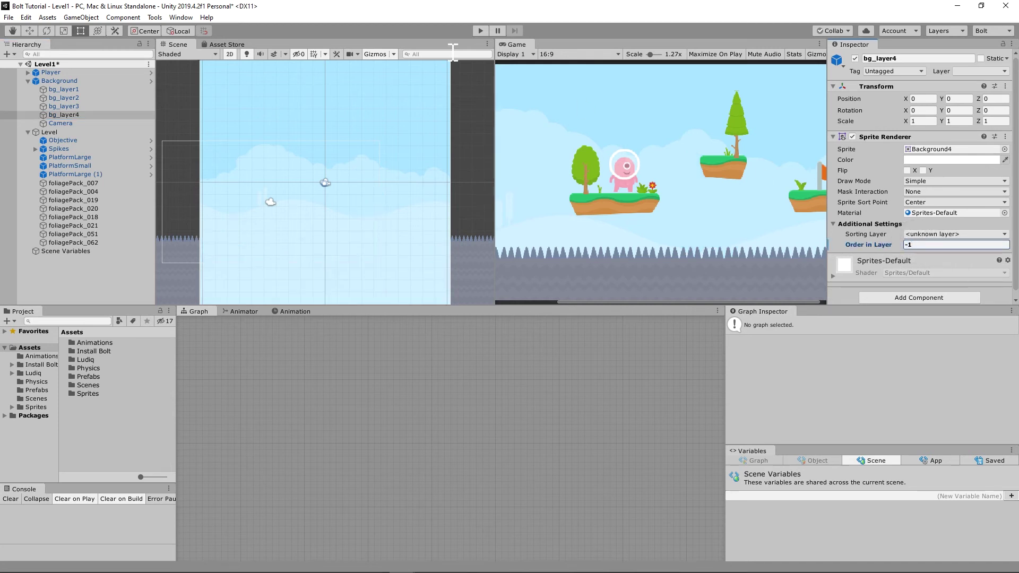
Set the Order in Layer of bg_layer3 to -2 in its Sprite Renderer.
left_click(109, 108)
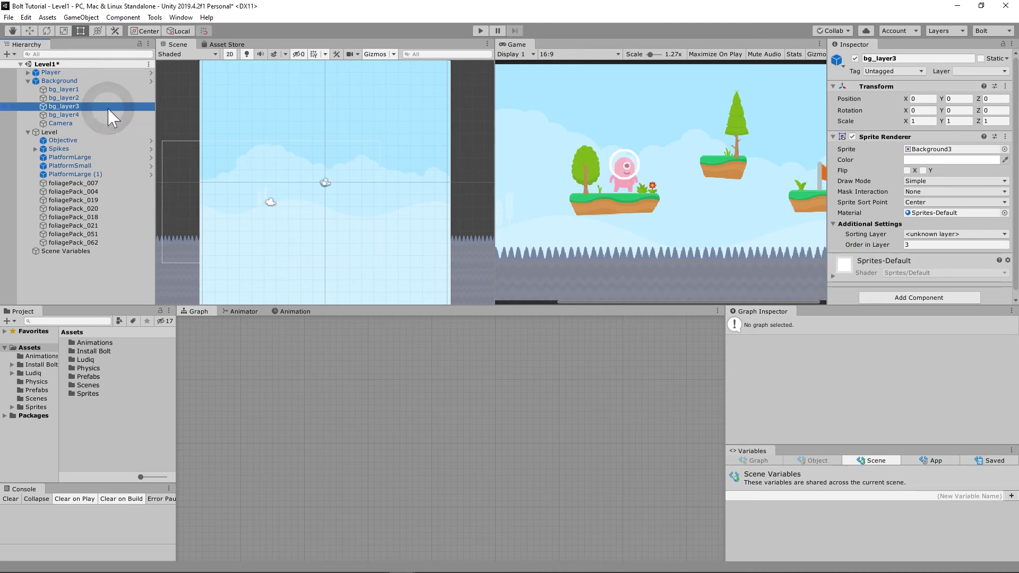
left_click(911, 245)
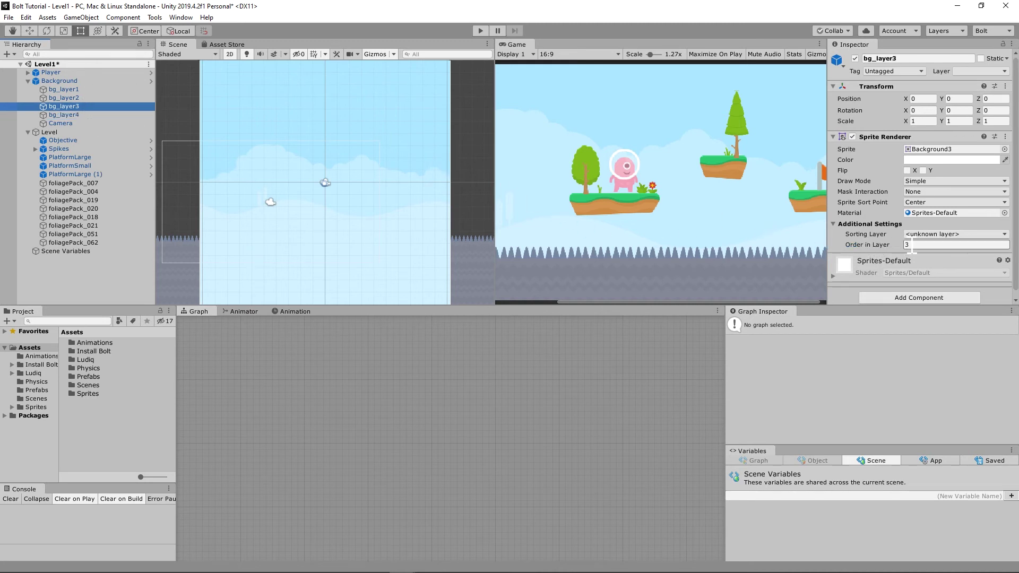
type("-")
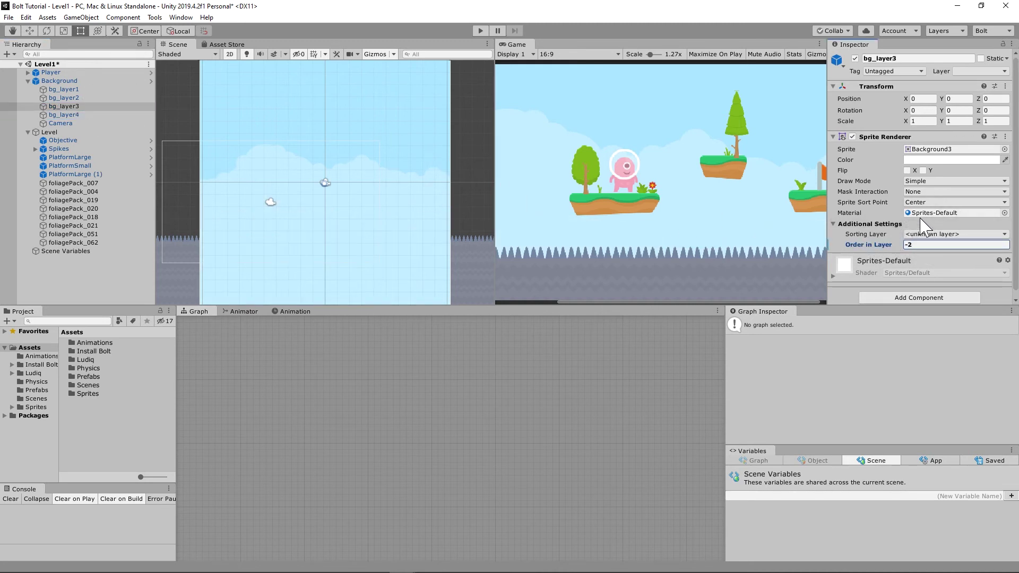
type("2")
Set the Order in Layer of bg_layer2 to -3 in its Sprite Renderer.
left_click(90, 98)
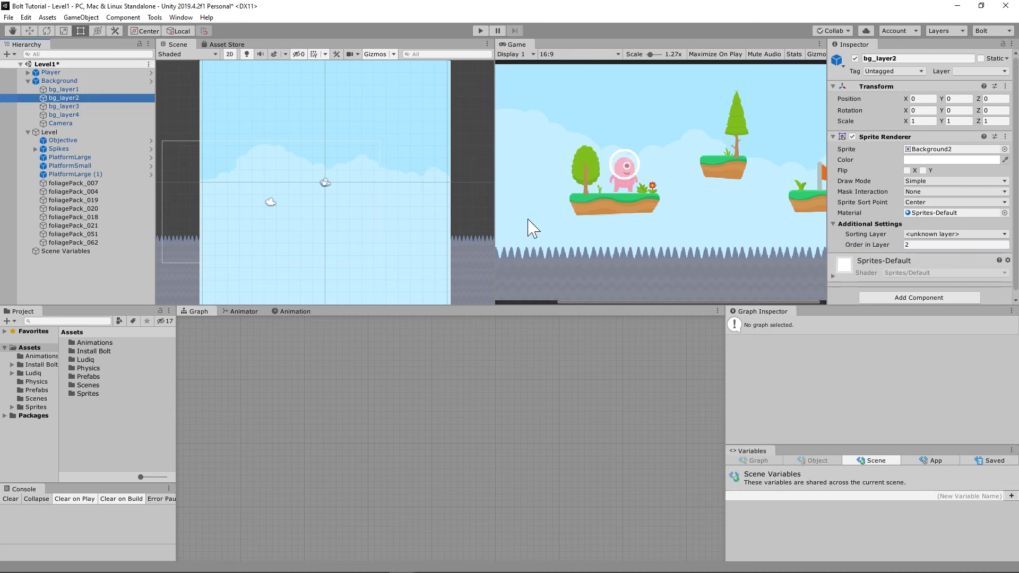
left_click(898, 245)
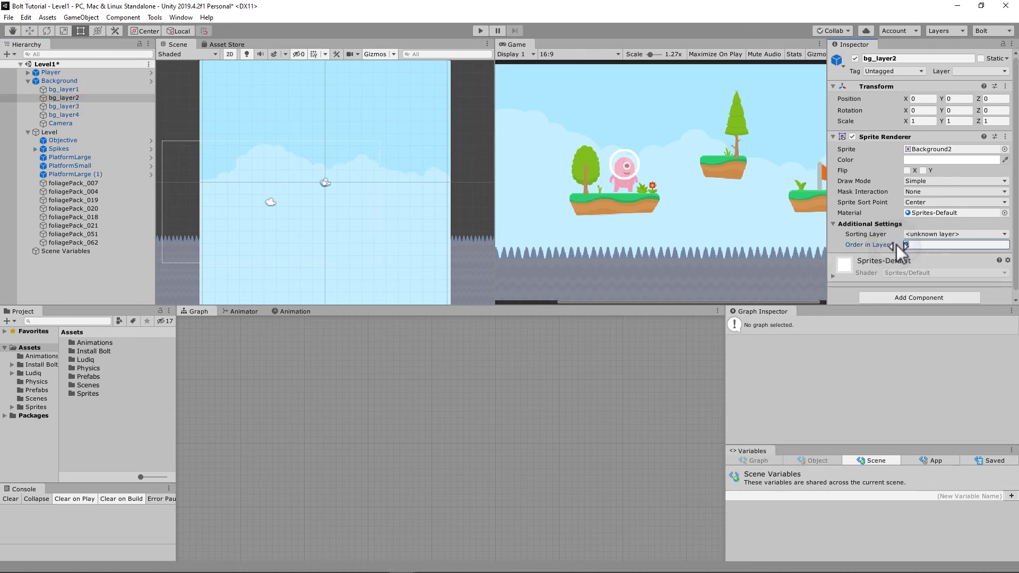
type("-3")
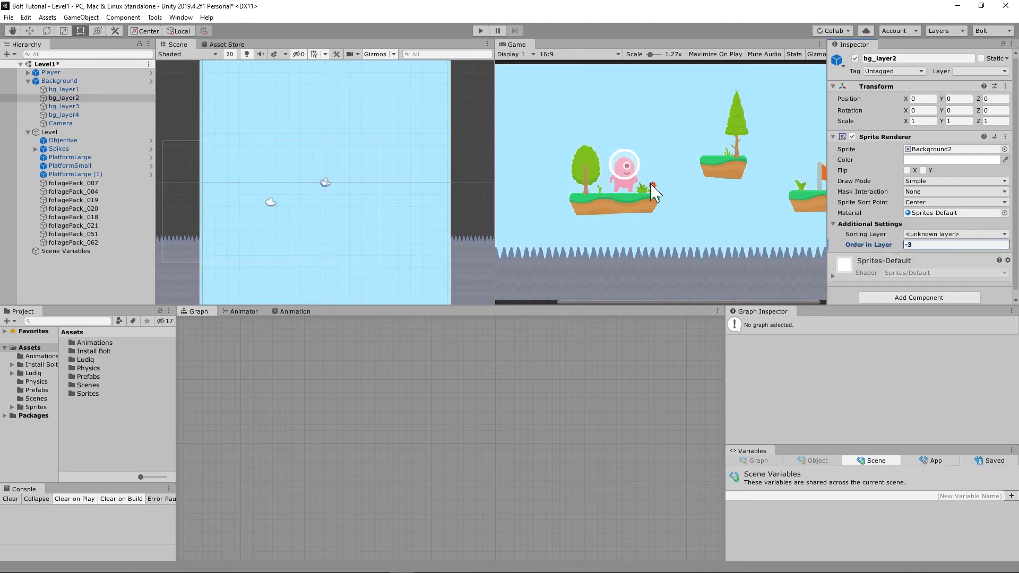
Set the Order in Layer of bg_layer1 to -4 in its Sprite Renderer and deselect the object.
left_click(129, 90)
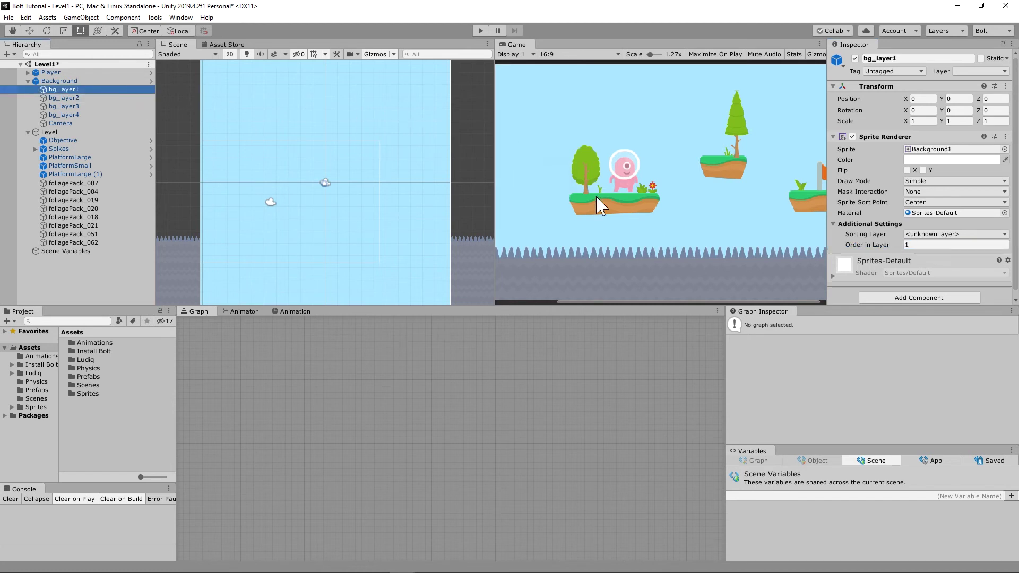
left_click(909, 245)
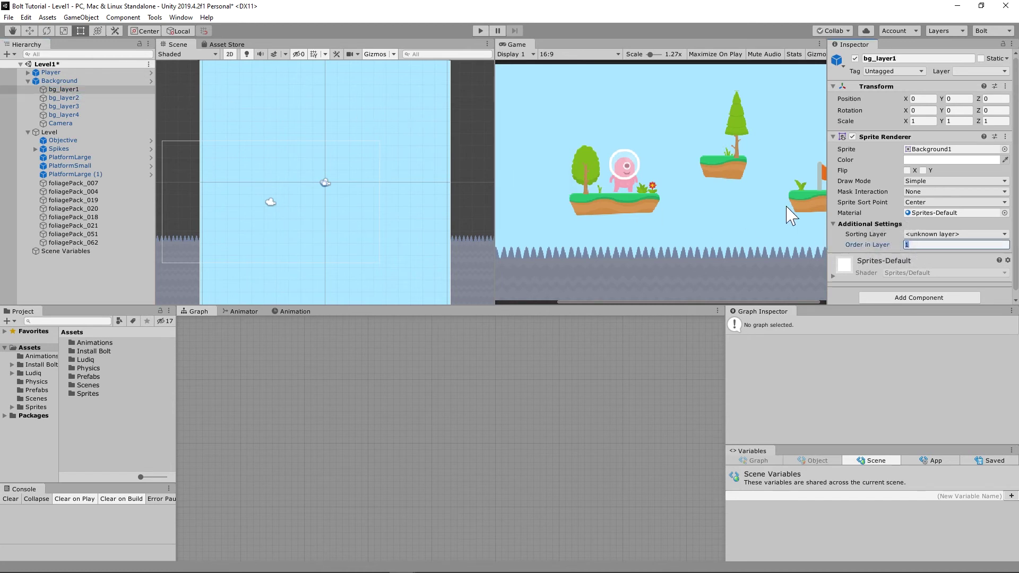
type("-4")
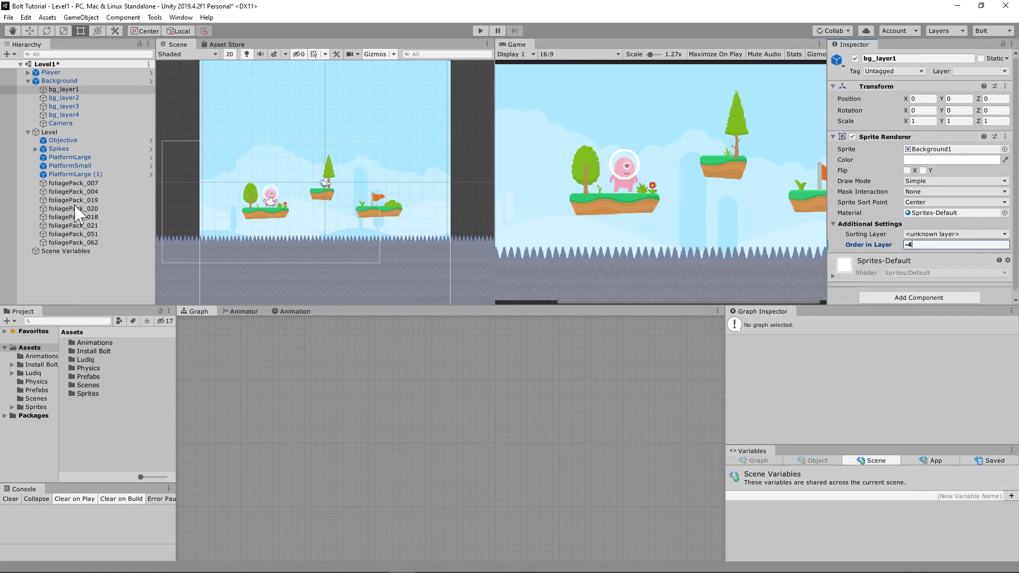
left_click(188, 148)
scroll(339, 212, "up", 5)
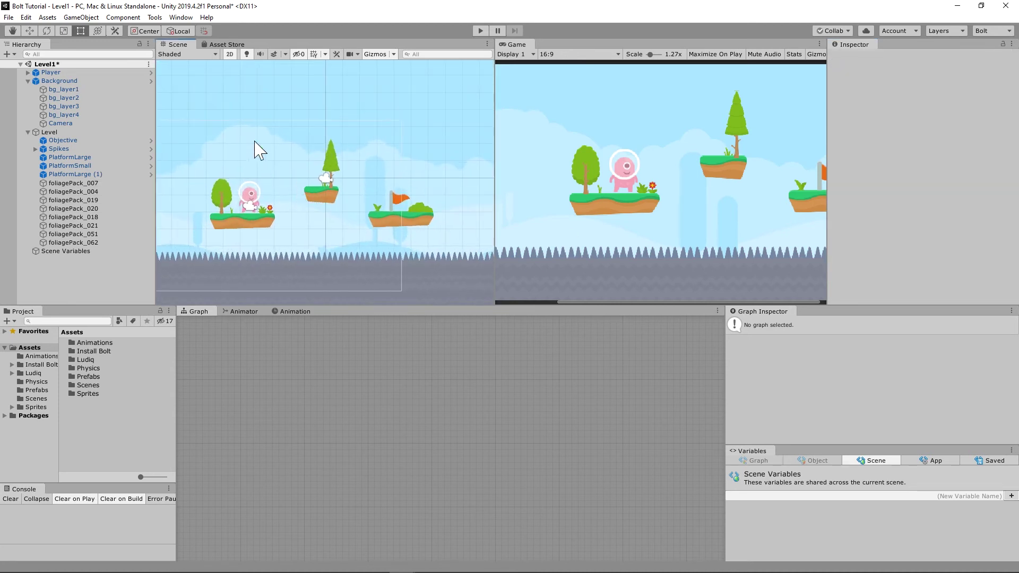
scroll(319, 207, "down", 2)
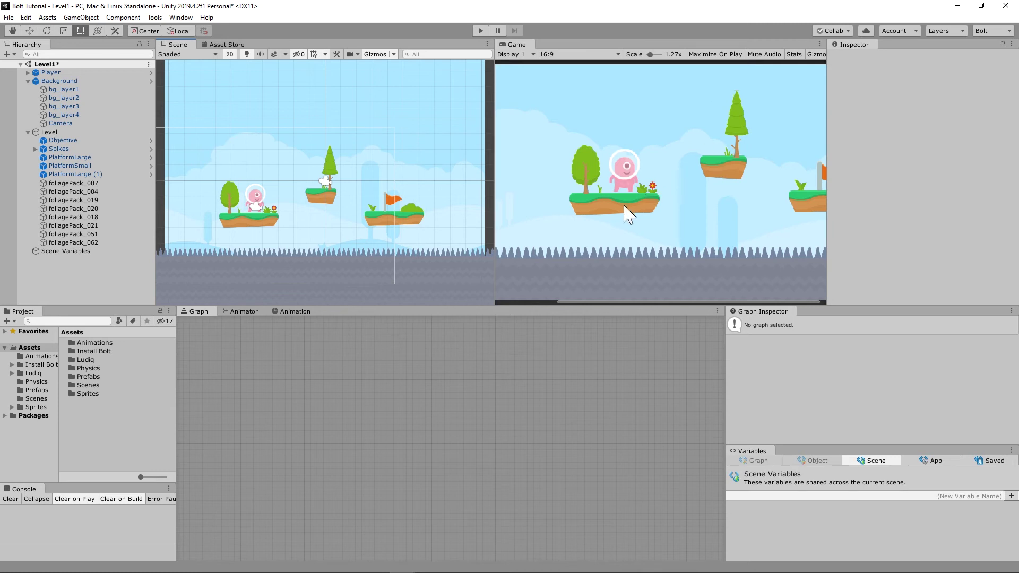
scroll(345, 188, "up", 2)
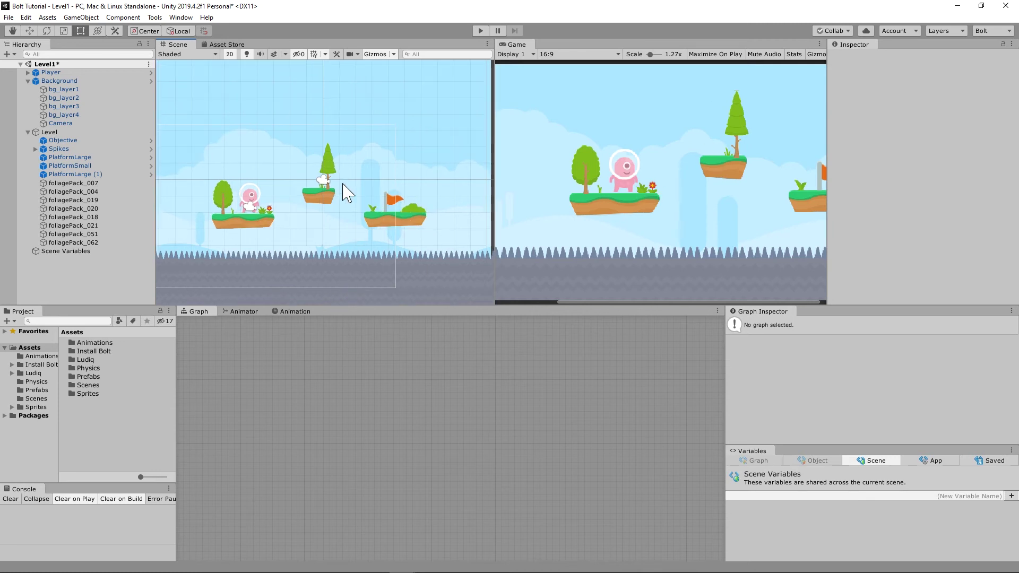
mouse_move(346, 188)
middle_mouse_down()
mouse_move(330, 155)
mouse_move(339, 204)
mouse_move(326, 190)
middle_mouse_up()
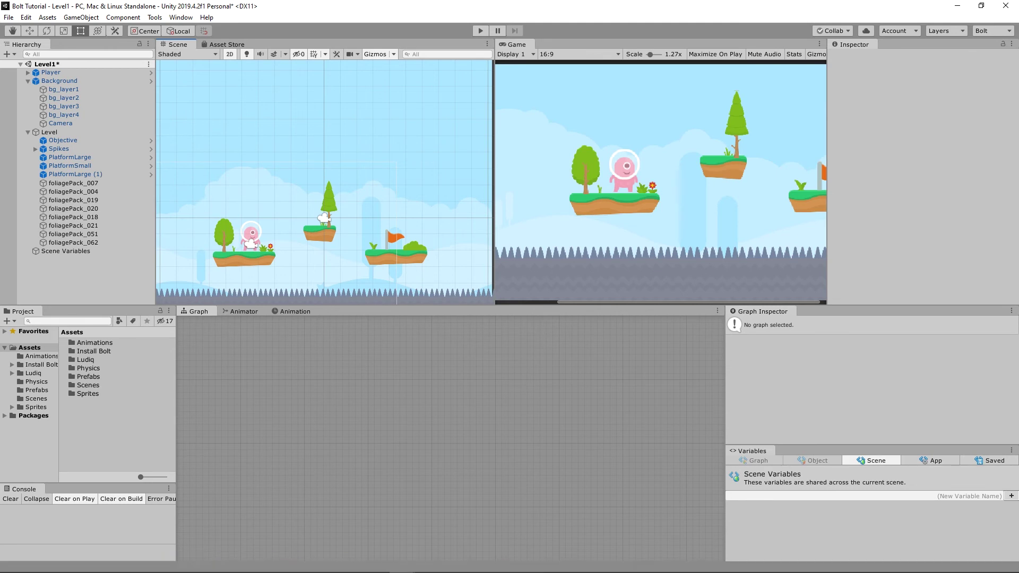
Switch to the Bolt Project 2 Unity editor and display its sorting layers and layers in the Tags & Layers settings.
mouse_move(403, 562)
left_click(375, 528)
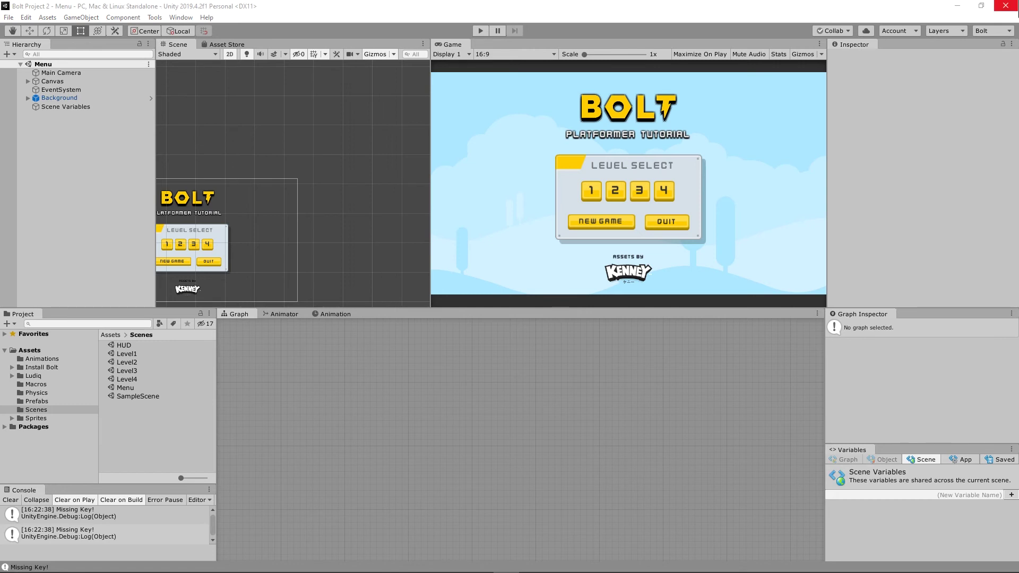
left_click(948, 30)
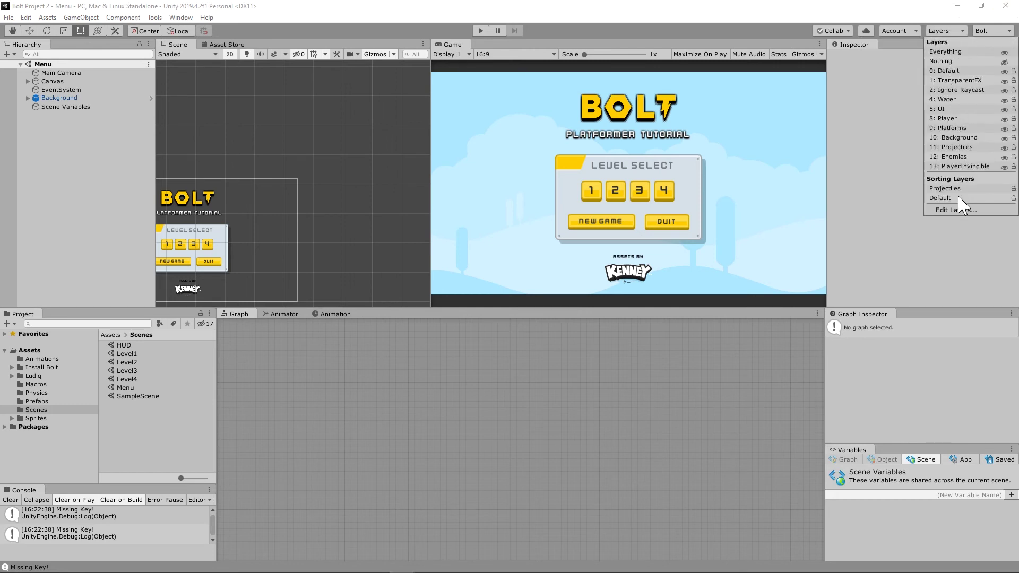
left_click(958, 211)
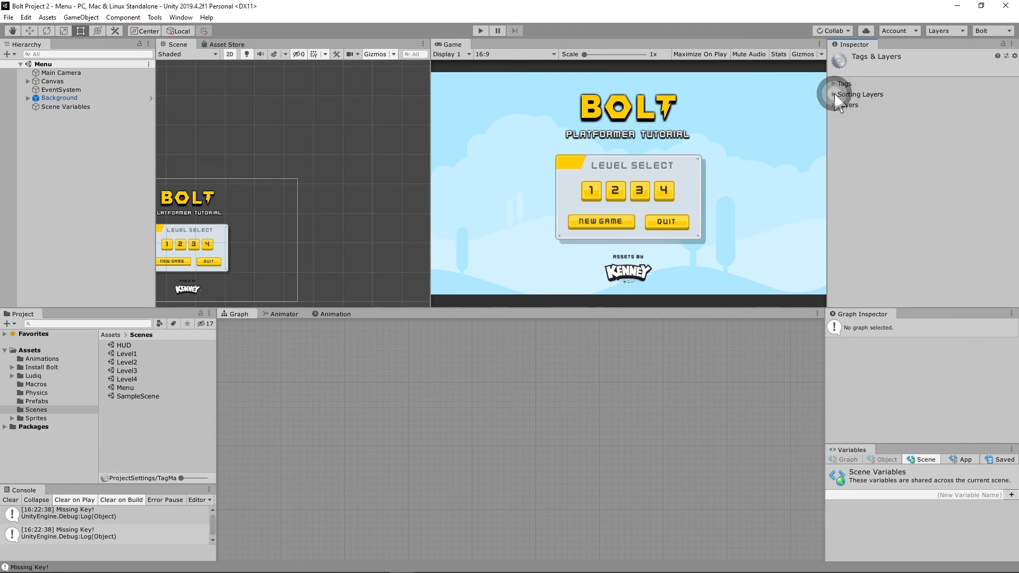
left_click(835, 142)
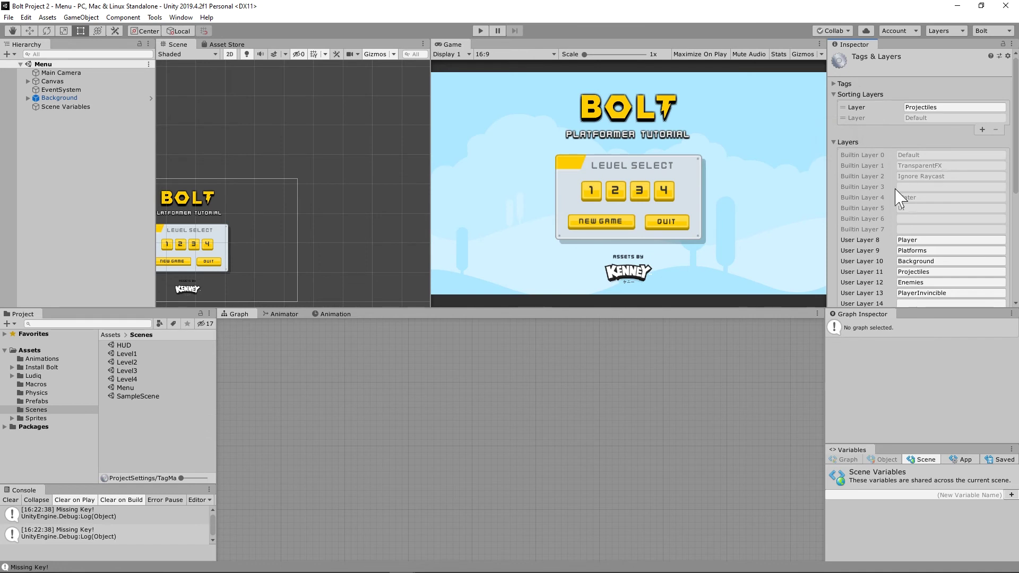
scroll(902, 198, "down", 3)
scroll(898, 159, "up", 3)
scroll(932, 172, "down", 3)
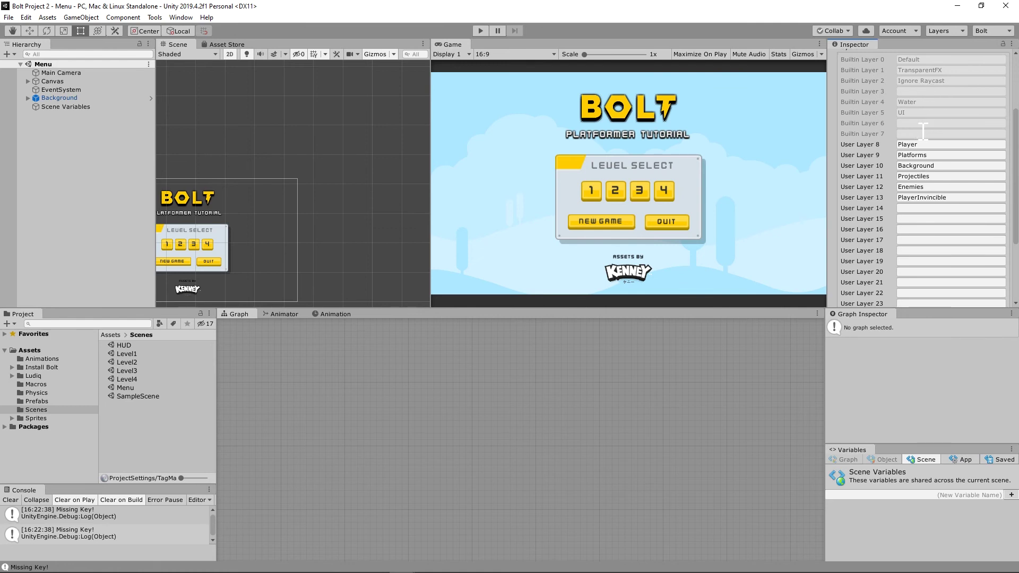
Examine the names of User Layers 8 to 13 in the reference project, from Player to PlayerInvincible.
left_click(930, 144)
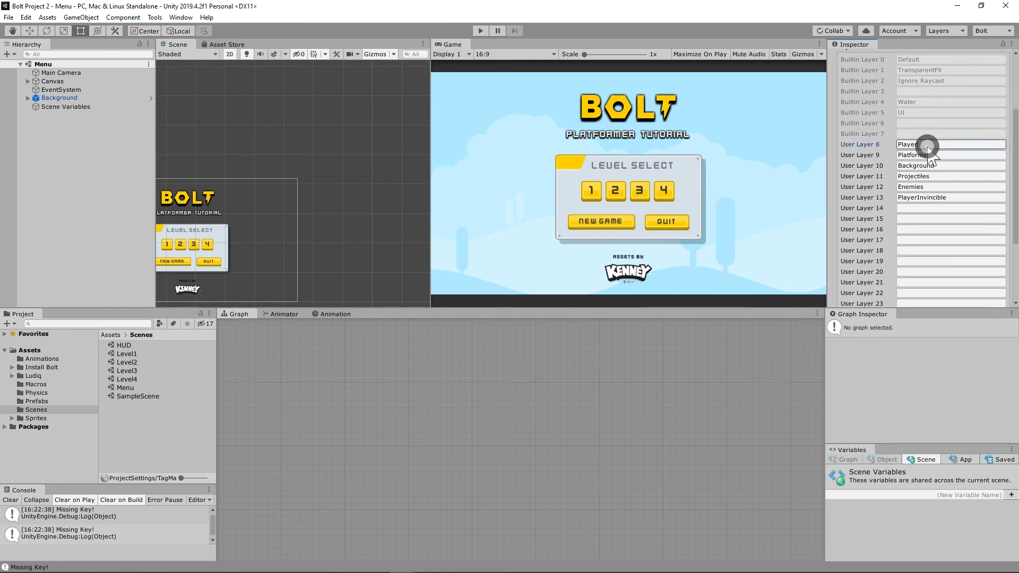
left_click(946, 158)
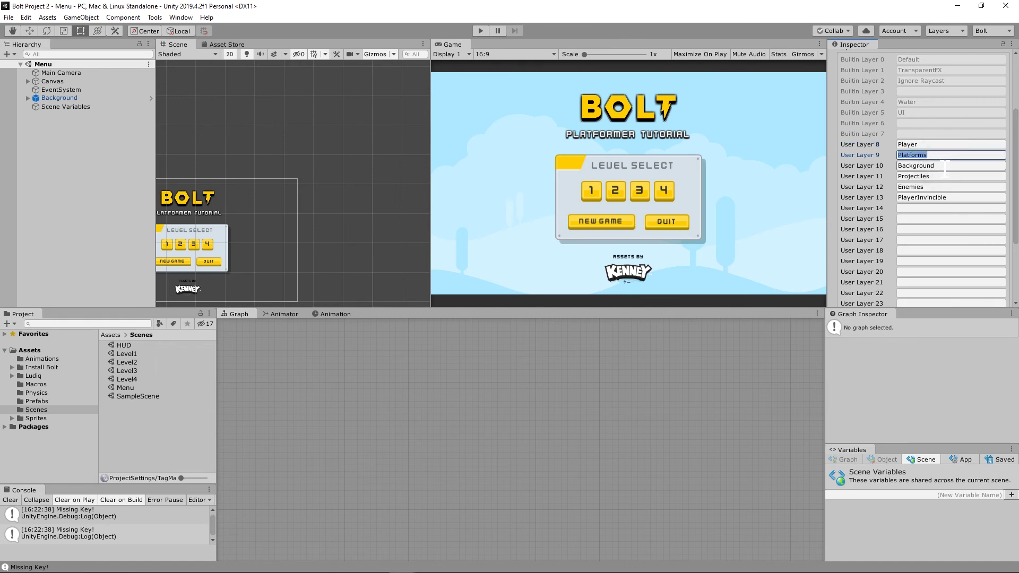
left_click(945, 166)
left_click(943, 176)
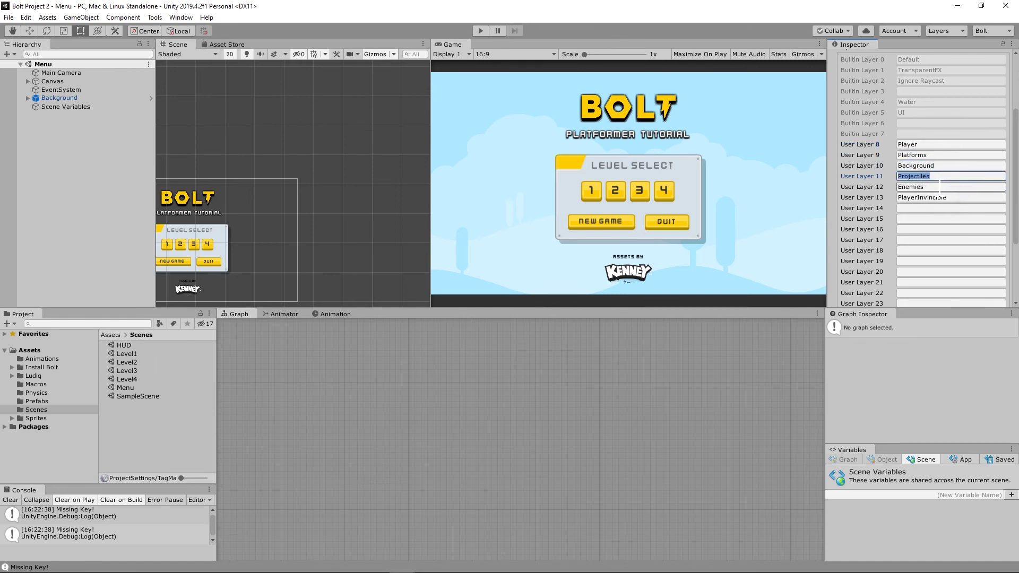
left_click(940, 186)
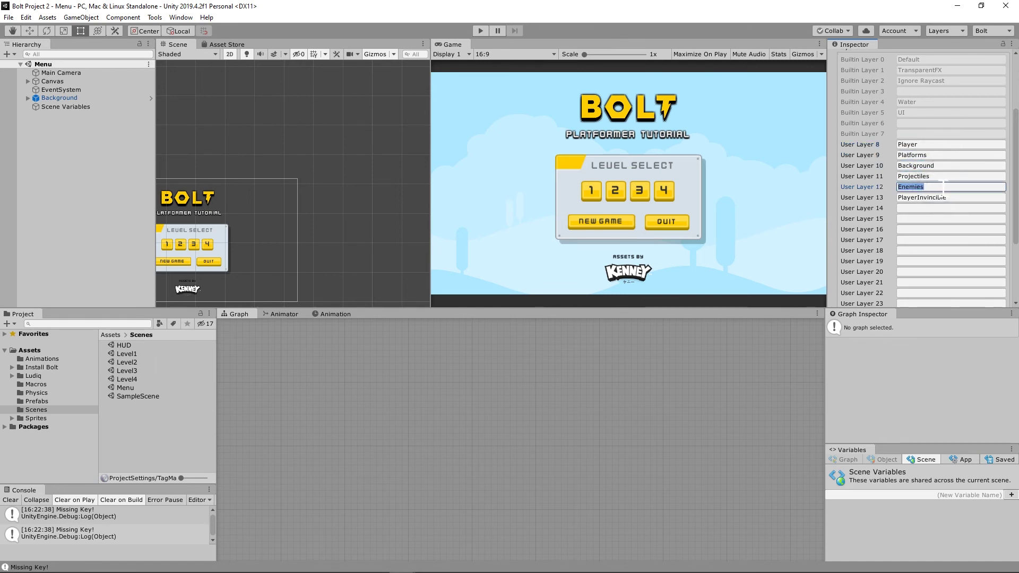
left_click(969, 198)
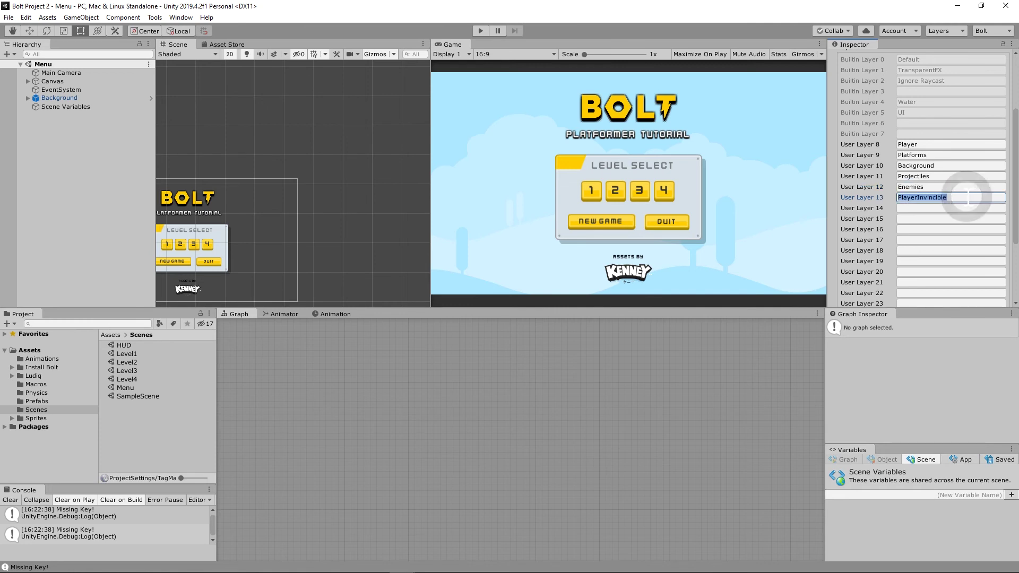
left_click(967, 197)
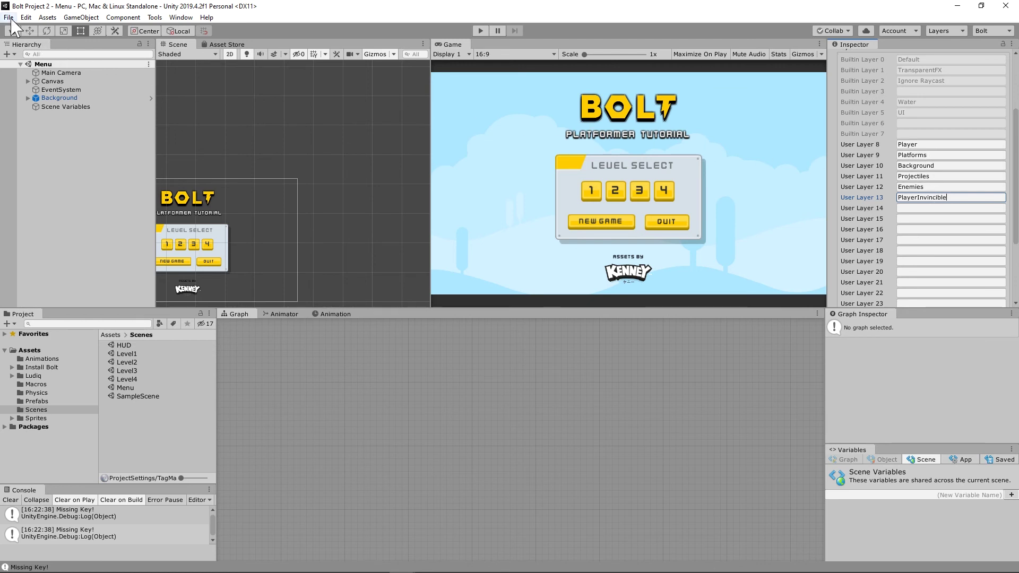
Open the Project Settings and examine the Physics 2D Layer Collision Matrix, including the Player/Player pair.
left_click(9, 17)
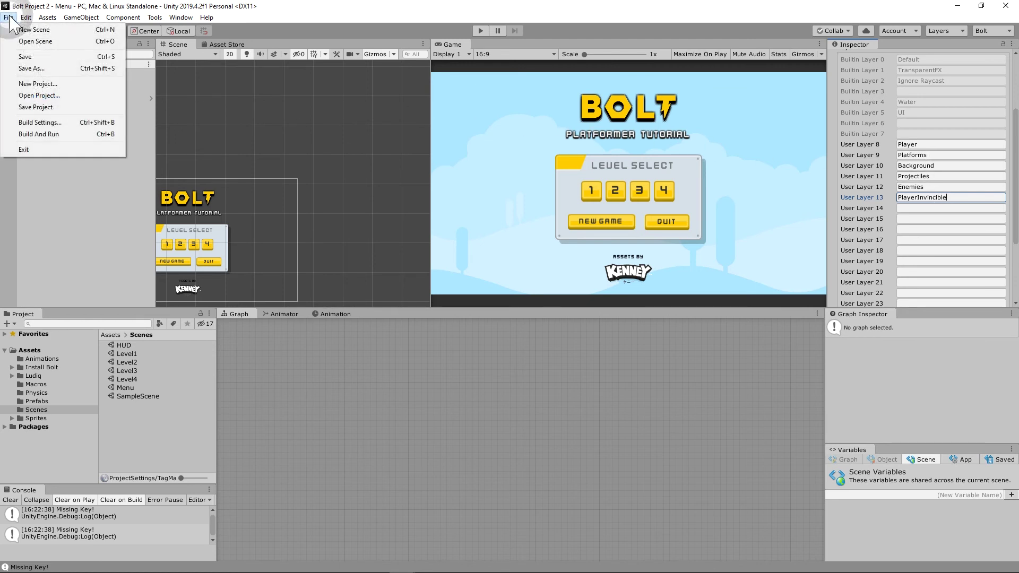
left_click(45, 125)
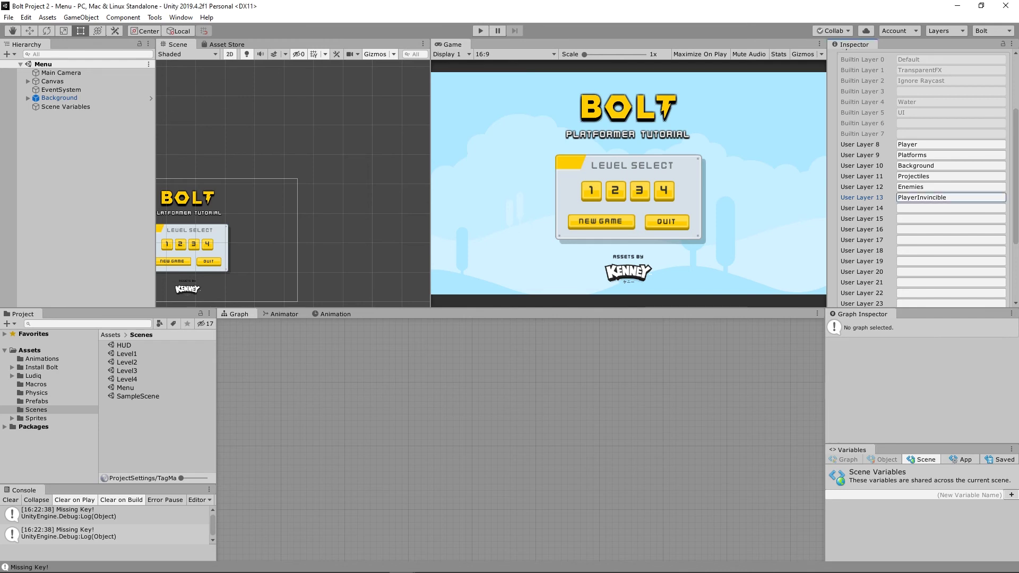
left_click(26, 17)
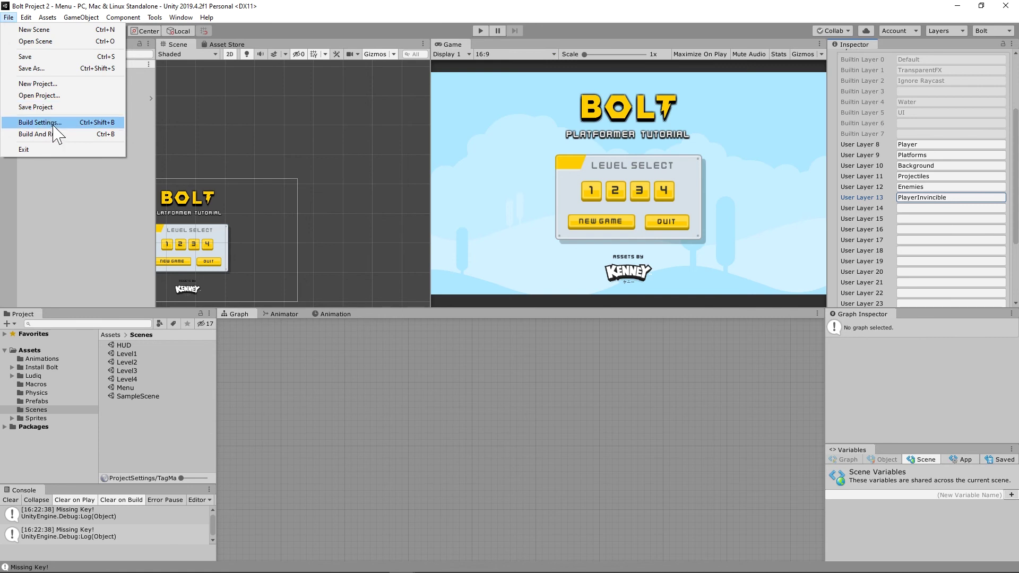
mouse_move(25, 17)
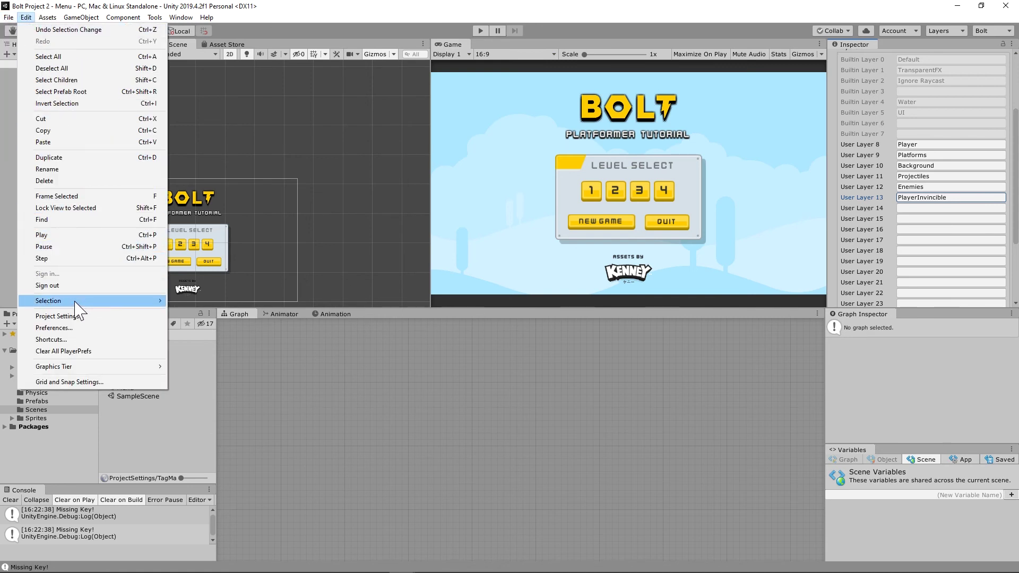
left_click(85, 316)
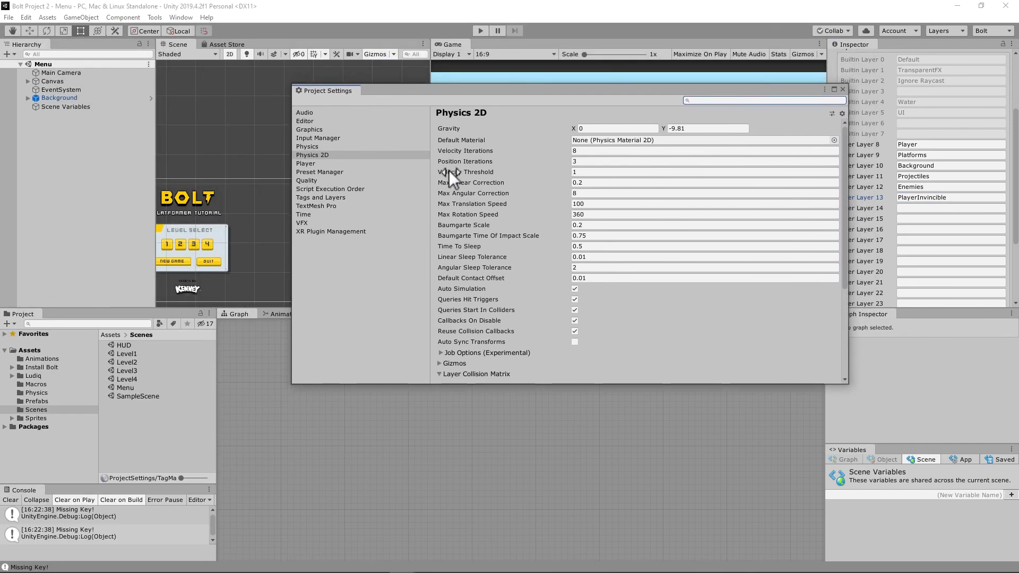
left_click(303, 147)
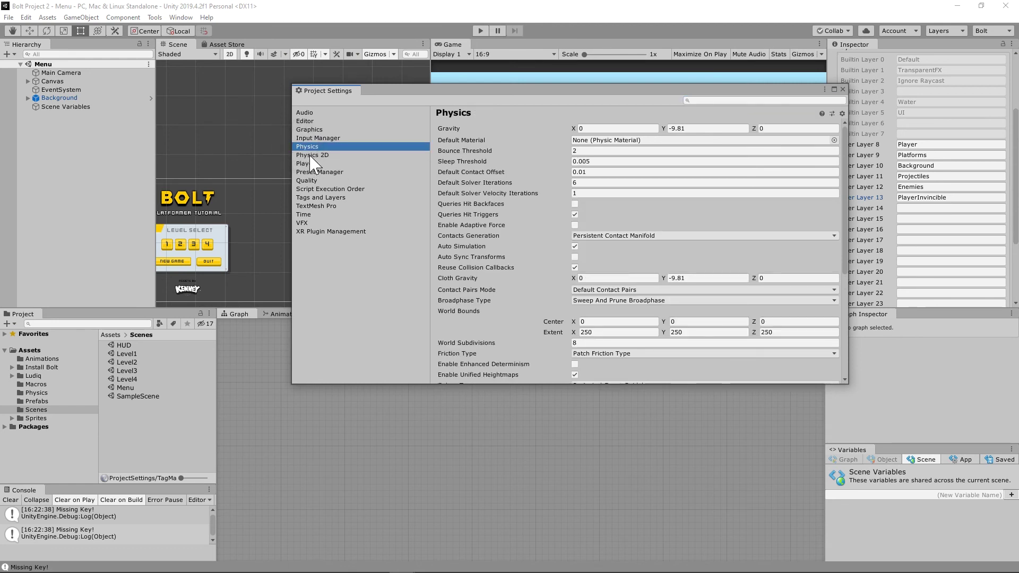
left_click(311, 155)
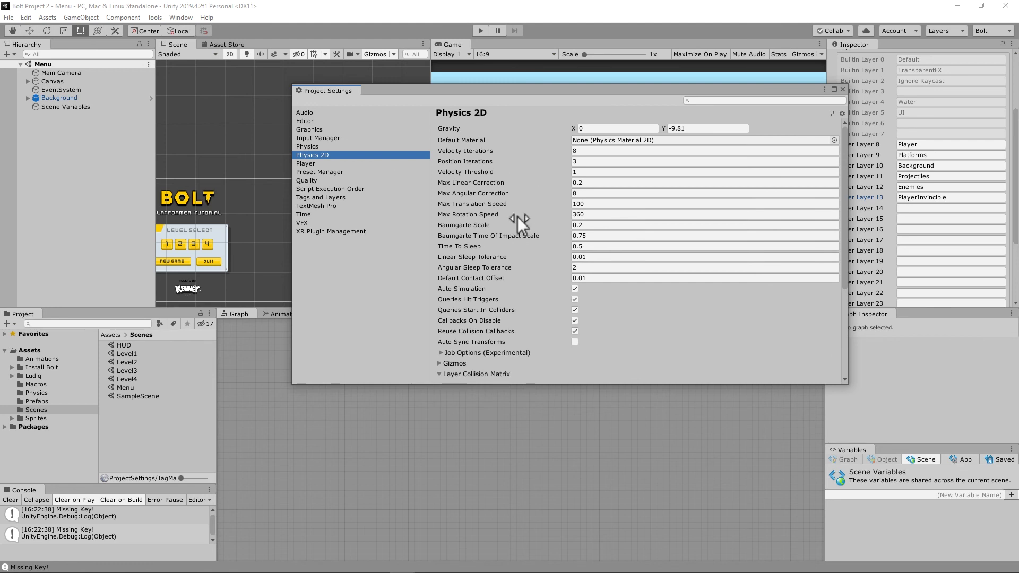
scroll(520, 223, "down", 5)
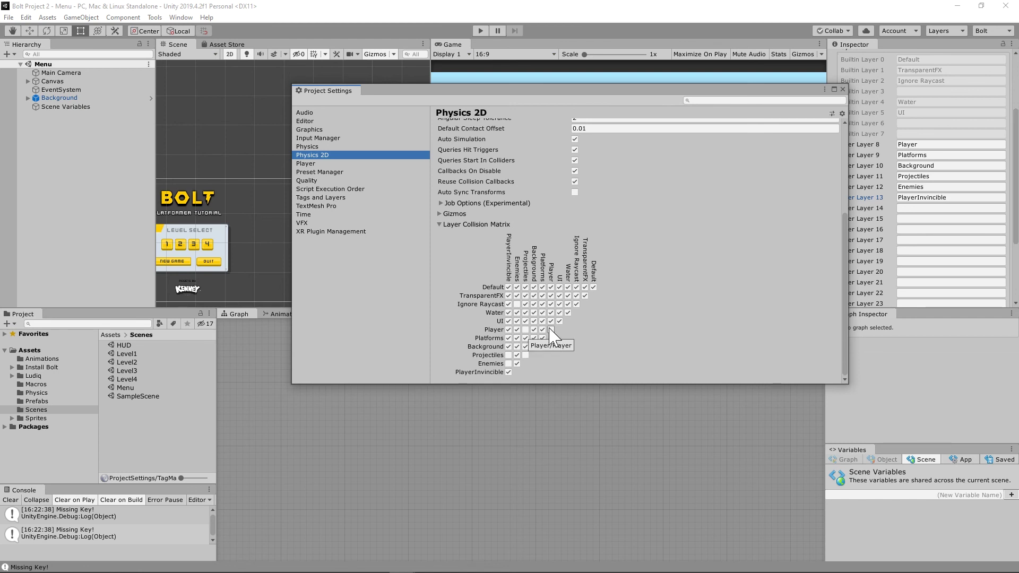
left_click(551, 329)
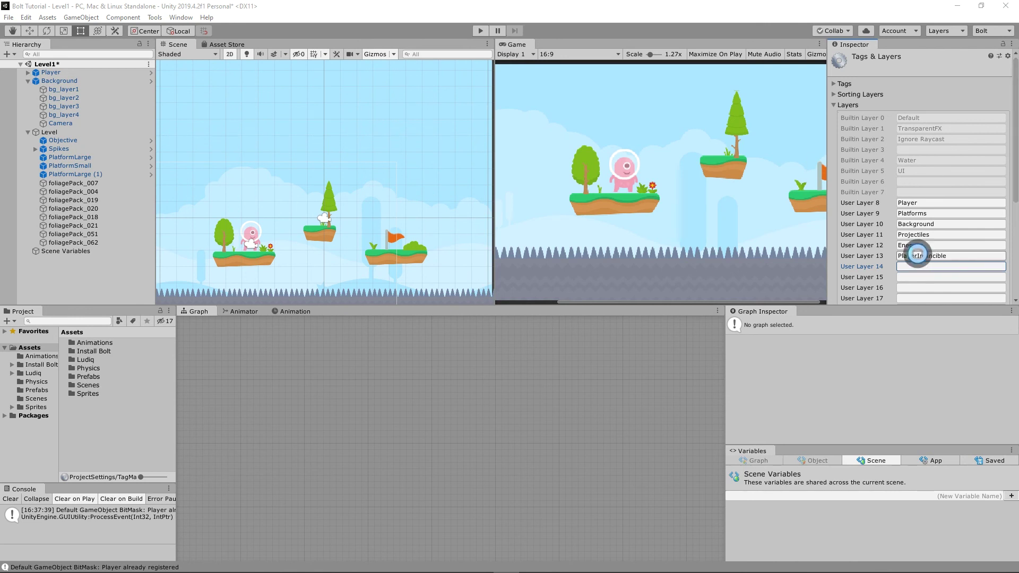
Check User Layer 13's PlayerInvincible name in the Bolt Tutorial project and save the Level1 scene.
left_click(934, 256)
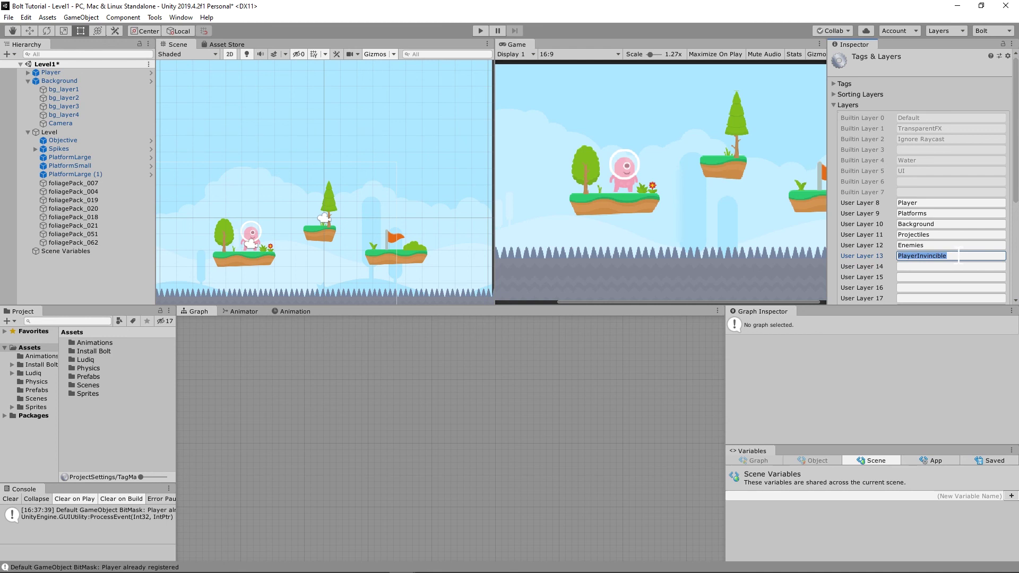
key("Tab")
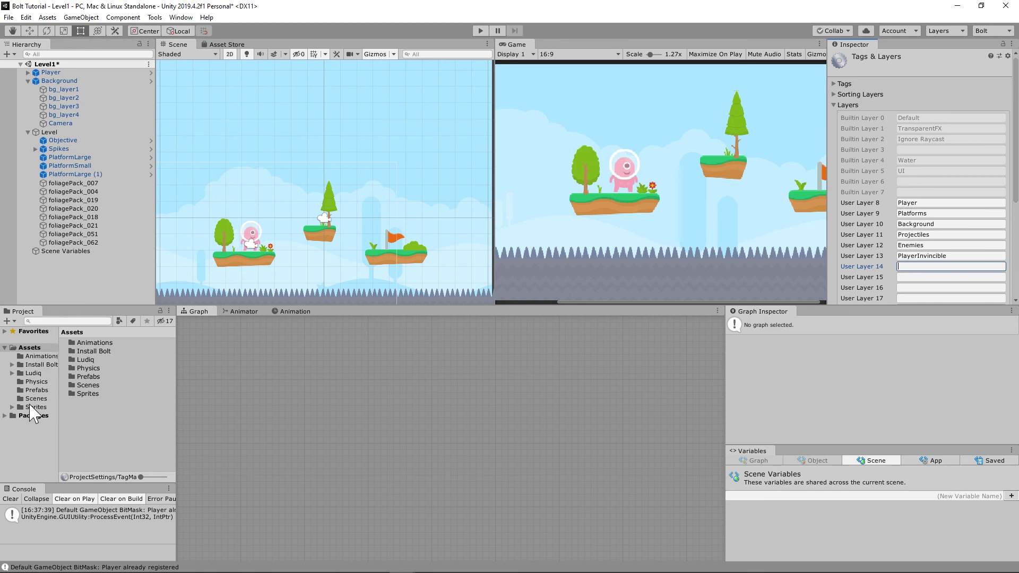
left_click(12, 17)
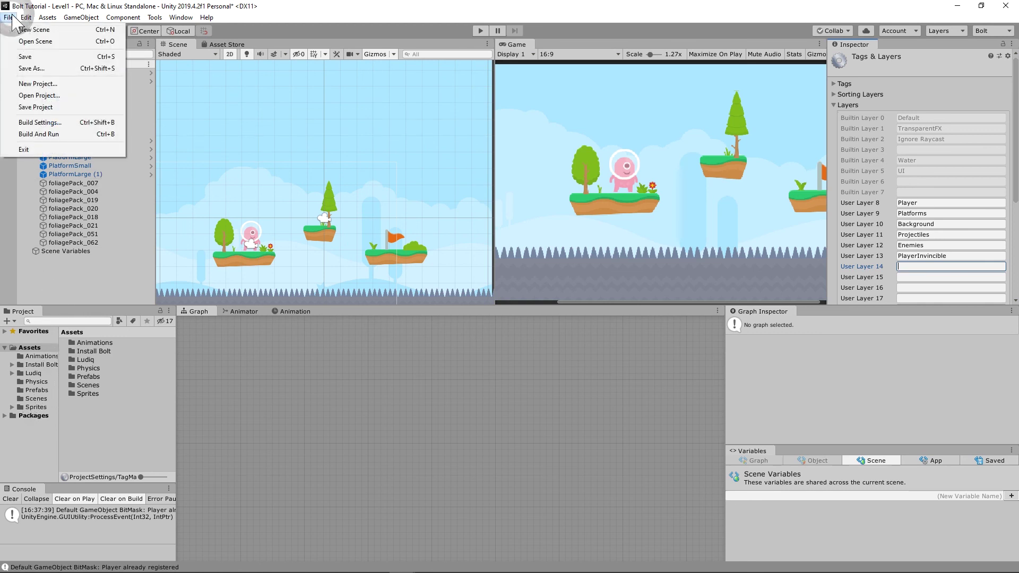
left_click(22, 57)
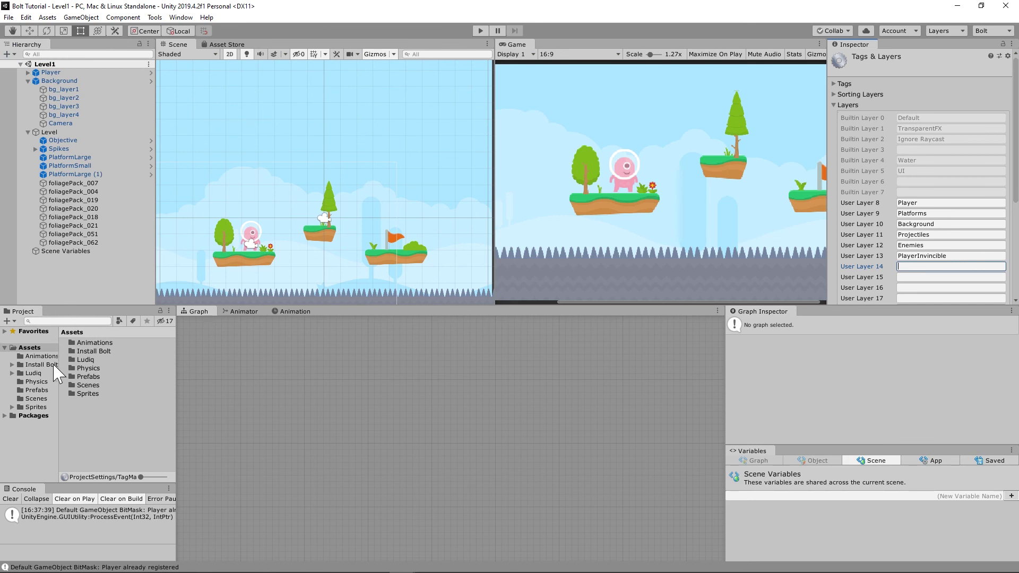
Open the Level2 scene from the Scenes folder and select its Background object.
left_click(35, 399)
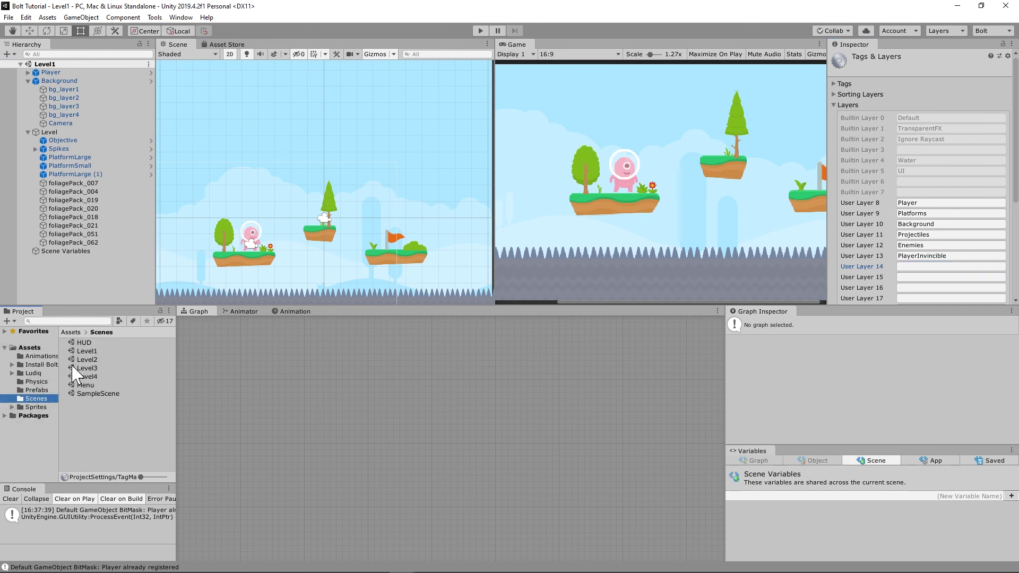
double_click(85, 359)
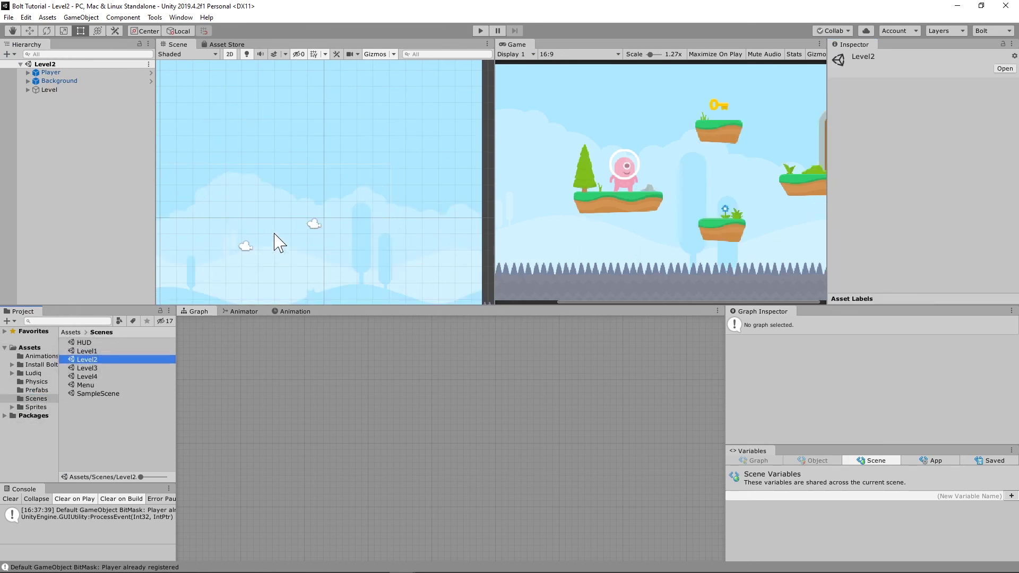
left_click(294, 155)
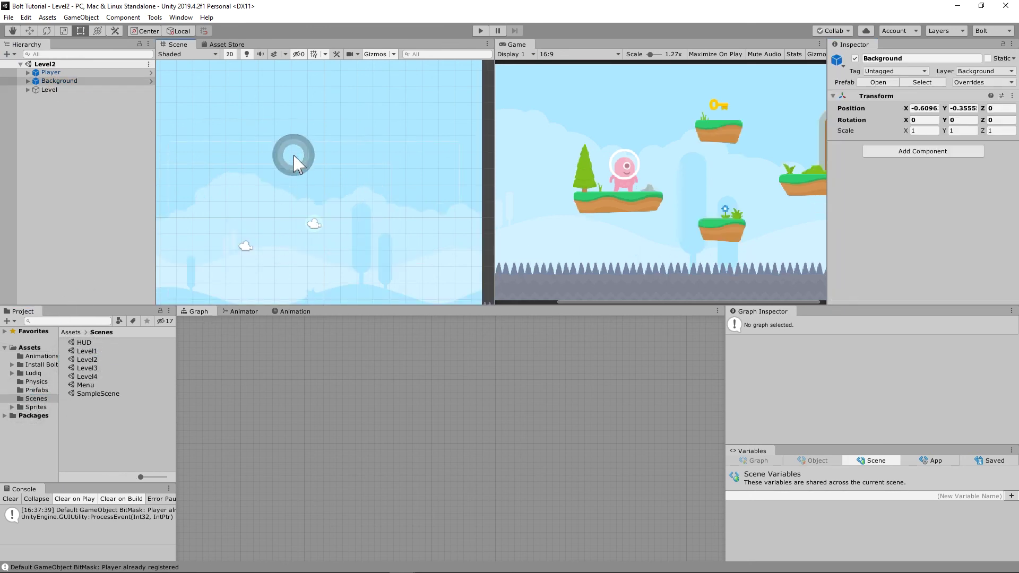
In Level2's Background, set the Order in Layer to -4 for bg_layer1 and -3 for bg_layer2.
left_click(28, 81)
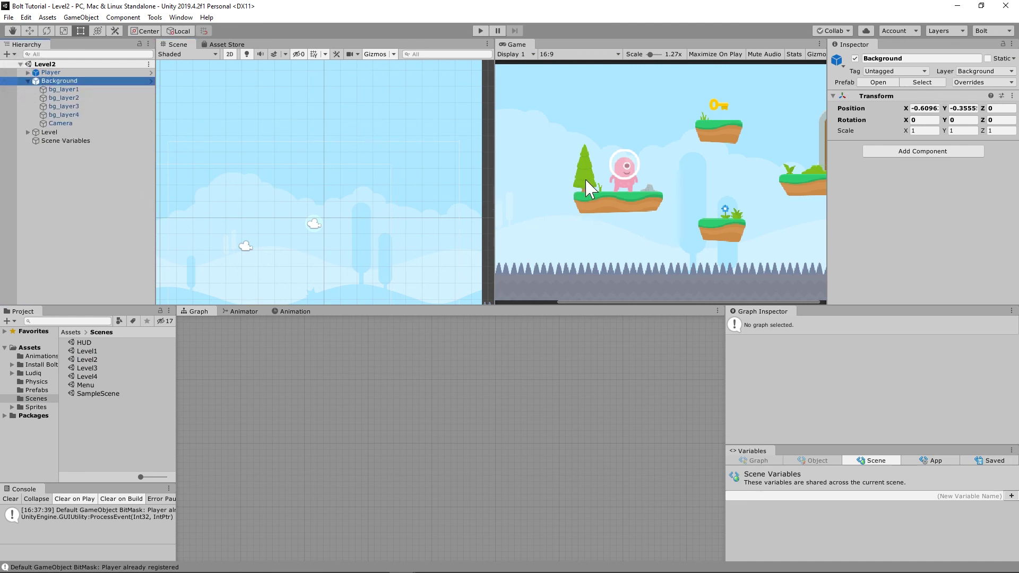
left_click(91, 89)
left_click(929, 244)
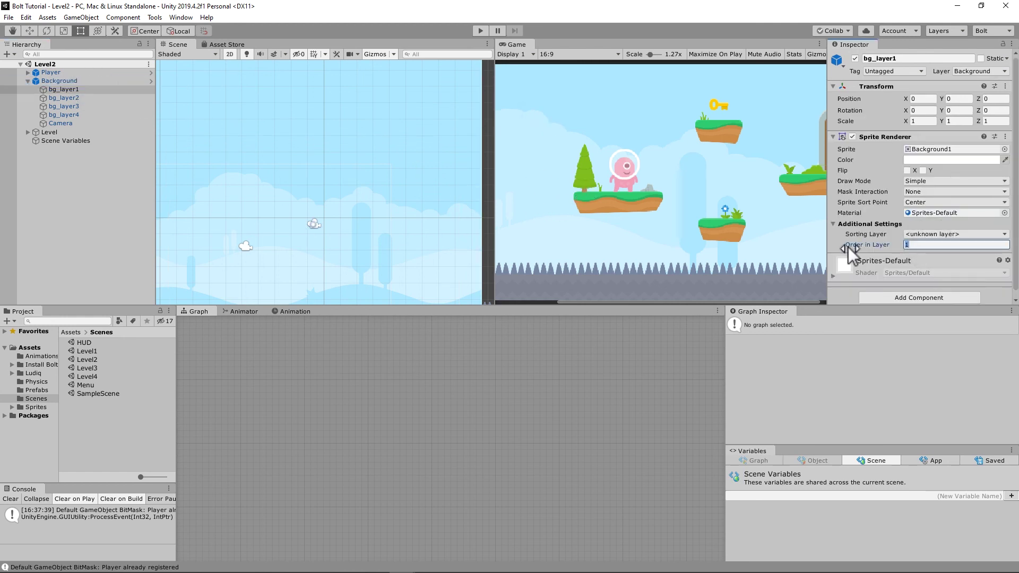
type("-4")
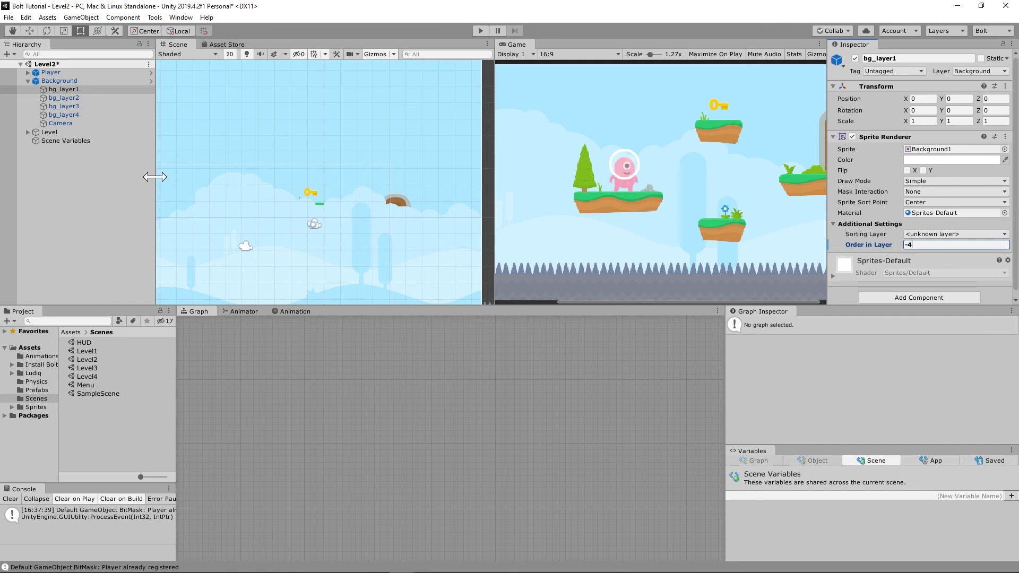
left_click(82, 99)
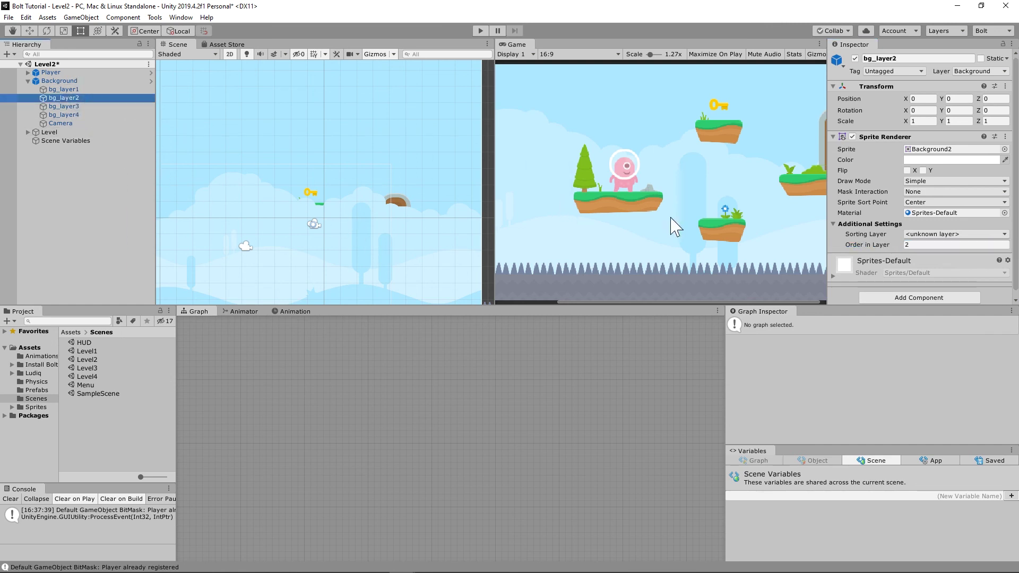
left_click(921, 245)
type("-")
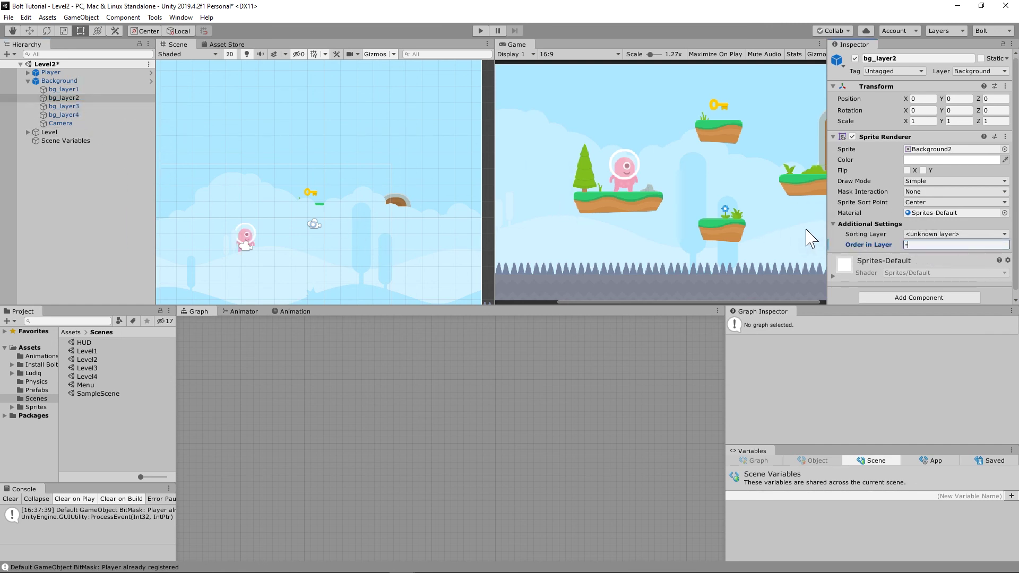
type("3")
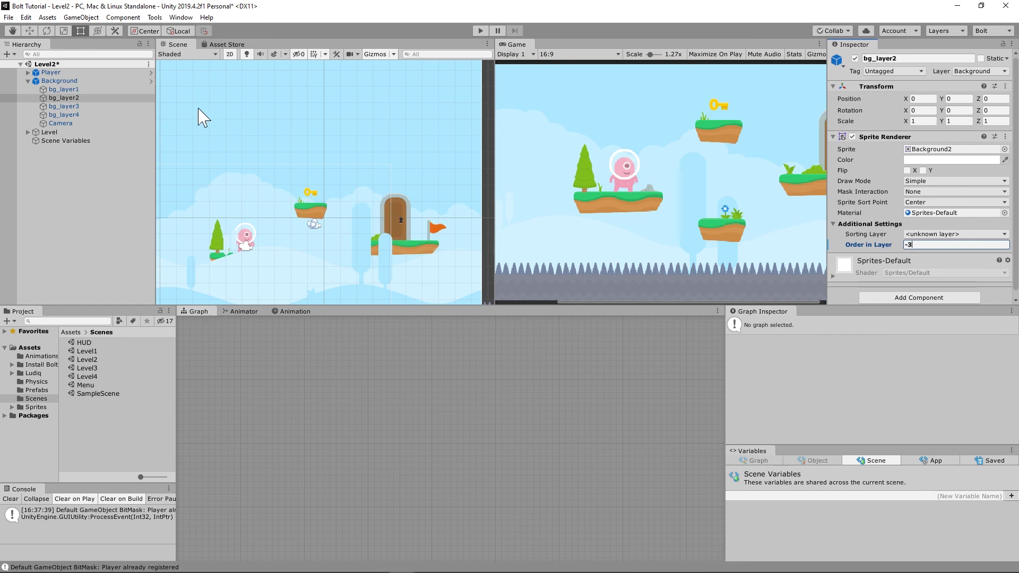
Set the Order in Layer to -2 for bg_layer3 and -1 for bg_layer4 in Level2's Background.
left_click(104, 105)
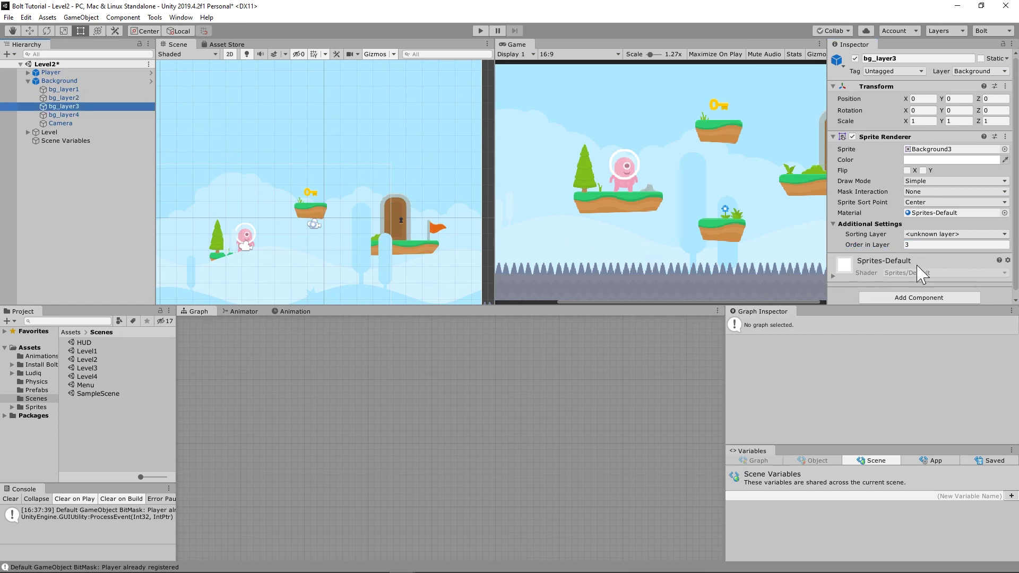
left_click(930, 245)
type("-2")
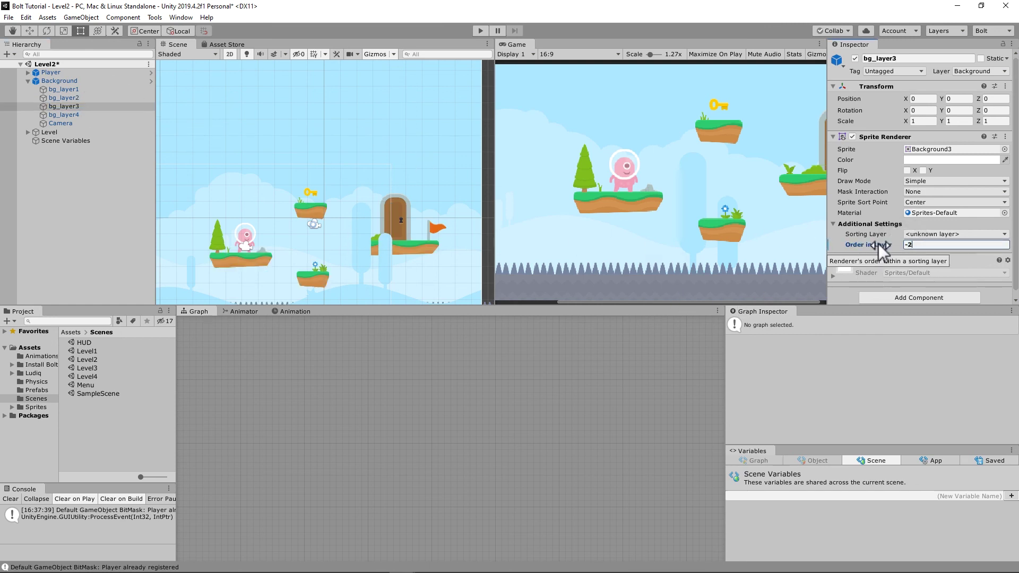
left_click(80, 115)
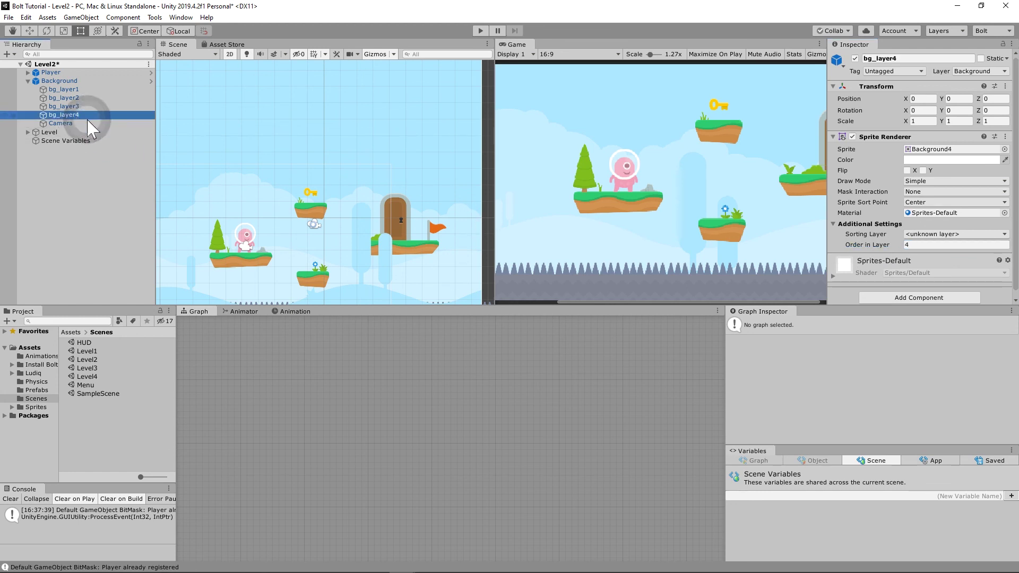
left_click(912, 245)
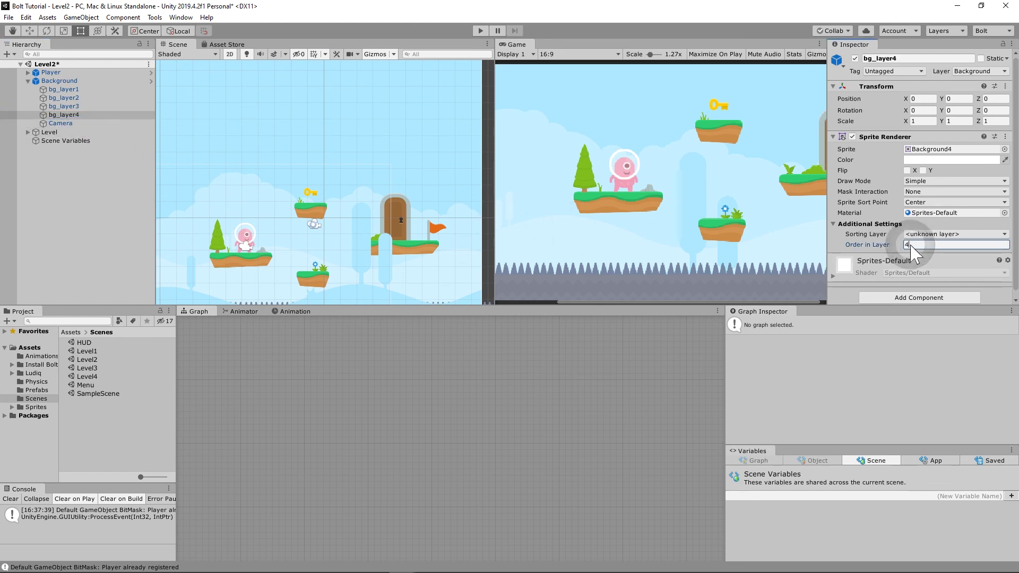
type("-1")
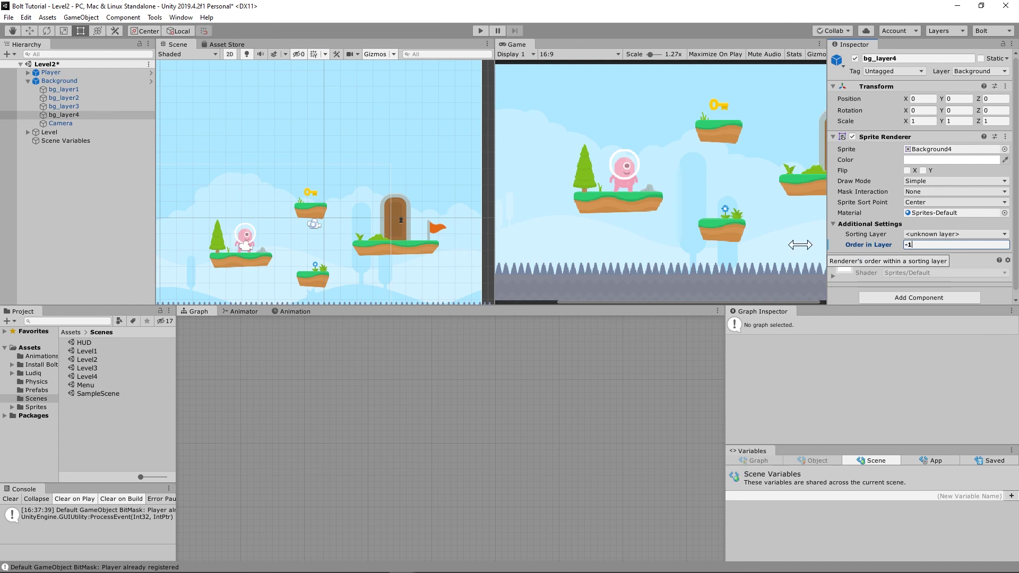
Save the Level2 scene and open the Level4 scene.
left_click(9, 18)
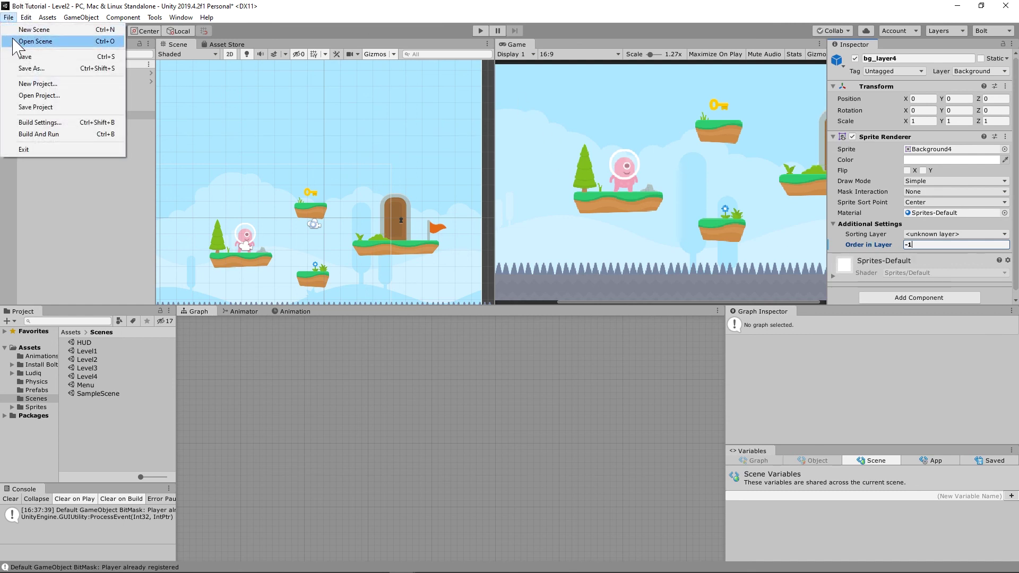
left_click(17, 55)
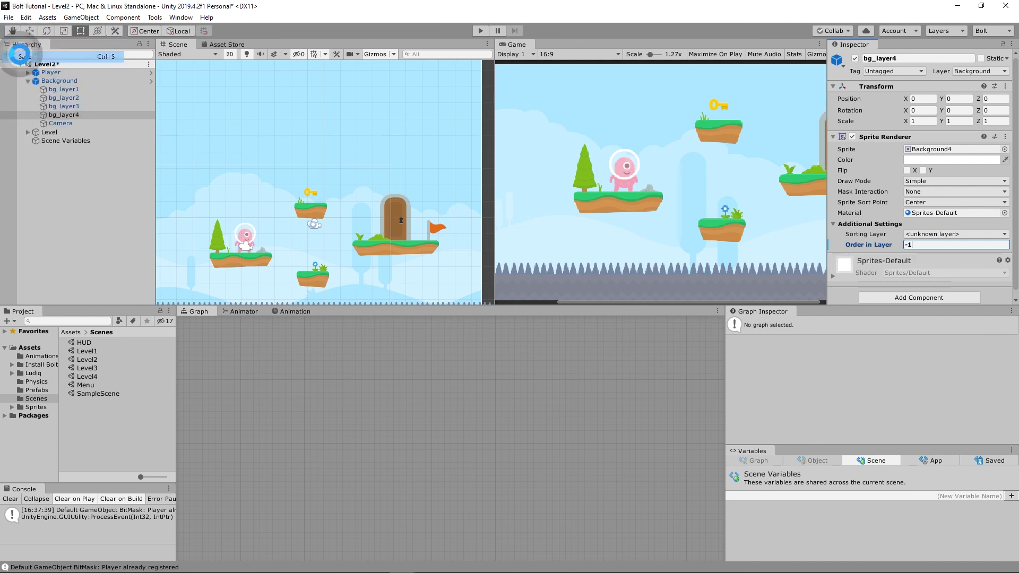
double_click(87, 377)
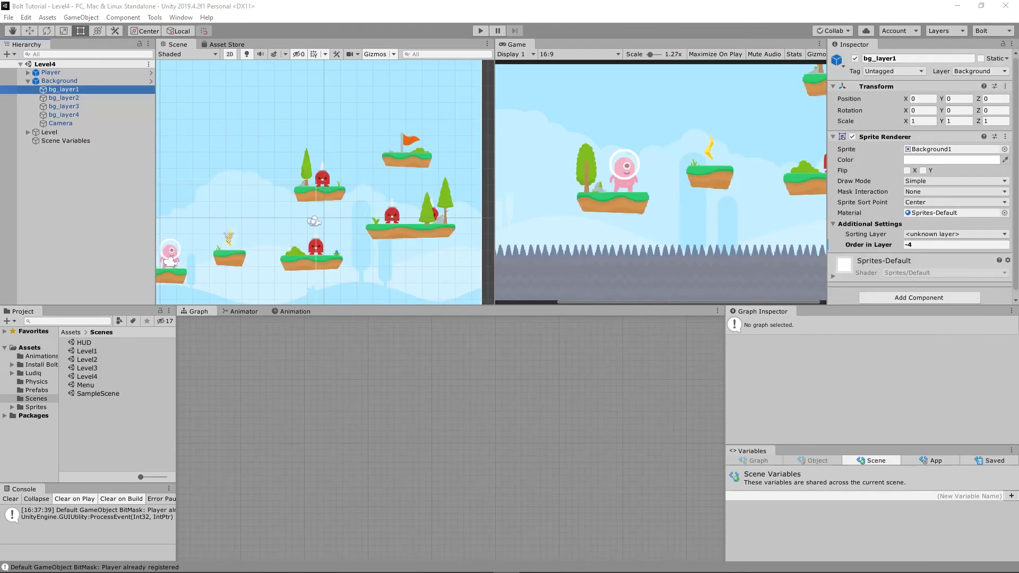